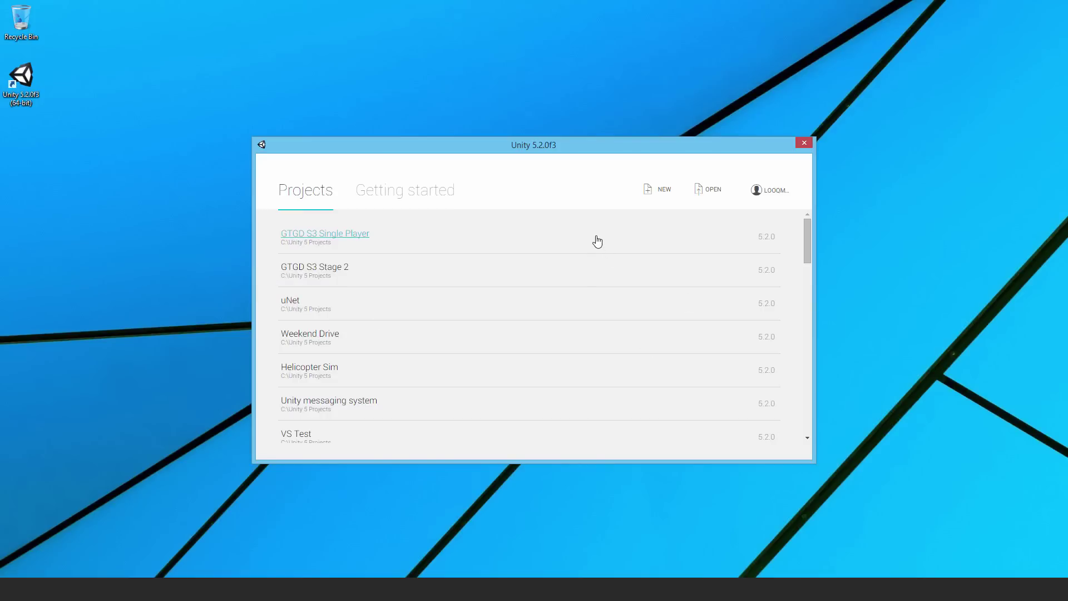
- Start a new 3D project and review the available asset packages without including any
click(648, 195)
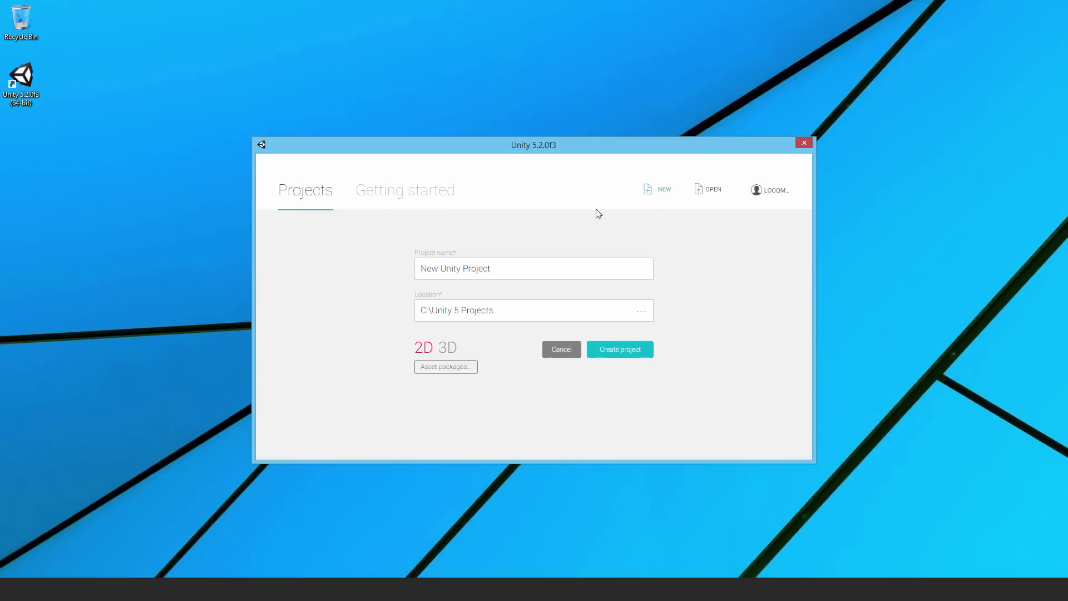
drag(510, 271, 369, 279)
click(447, 351)
click(436, 370)
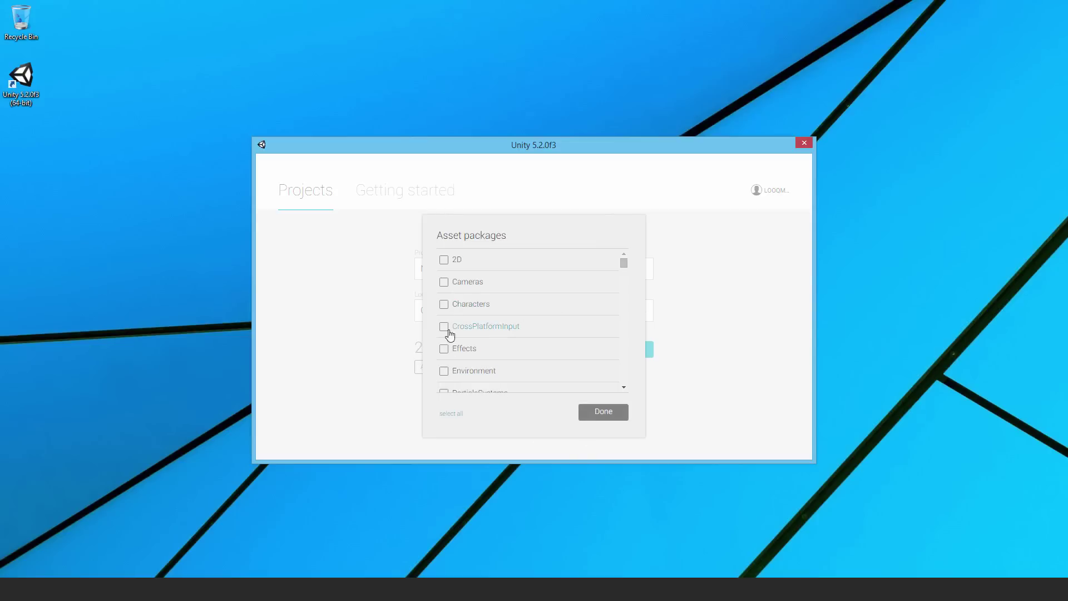
click(600, 412)
- Name the project GTGD S3 and create it in C:\Unity 5 Projects
click(492, 267)
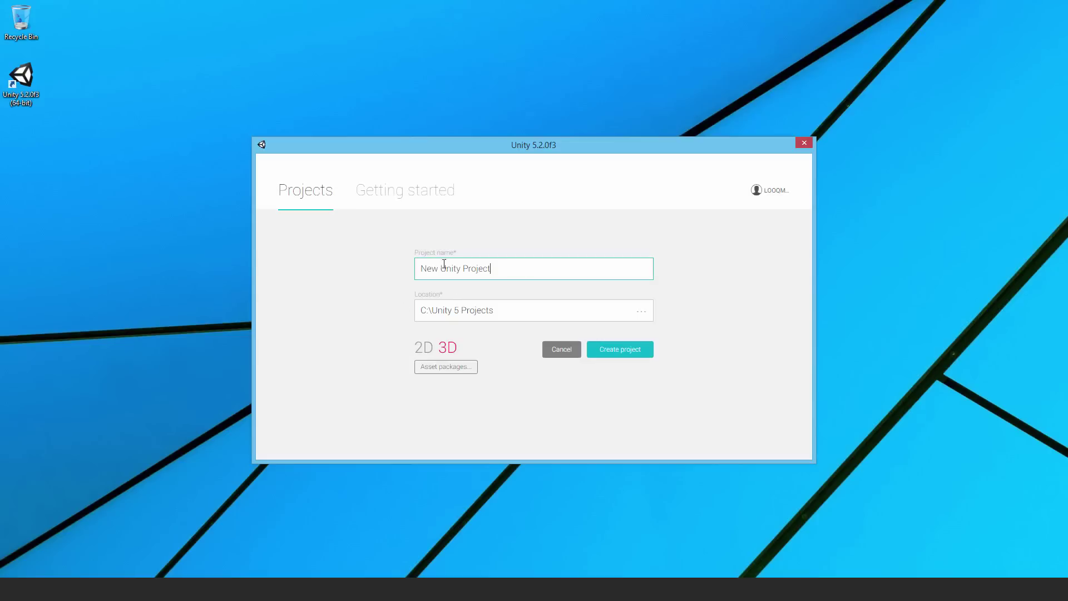
drag(492, 267, 336, 265)
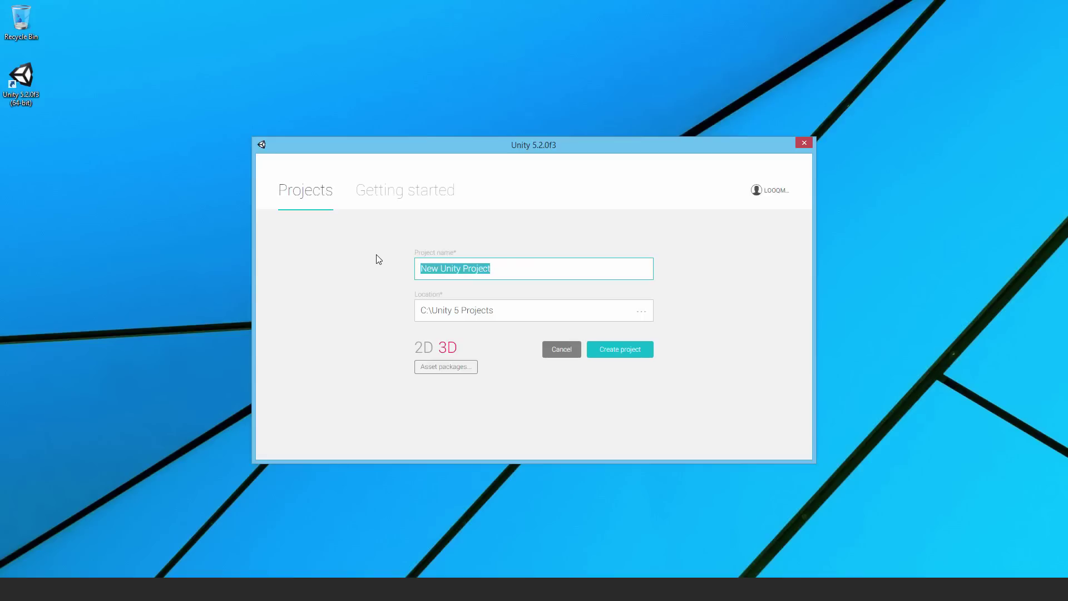
text(GTGD)
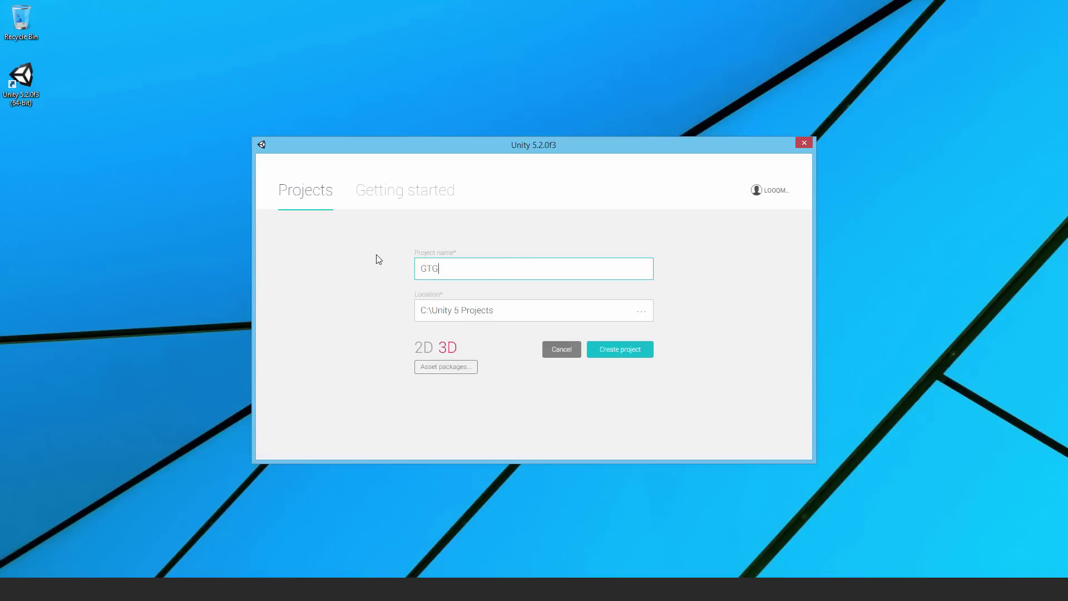
text( S3 Chapter)
key(BackSpace)
key(BackSpace)
key(BackSpace)
key(BackSpace)
key(BackSpace)
key(BackSpace)
key(BackSpace)
click(640, 348)
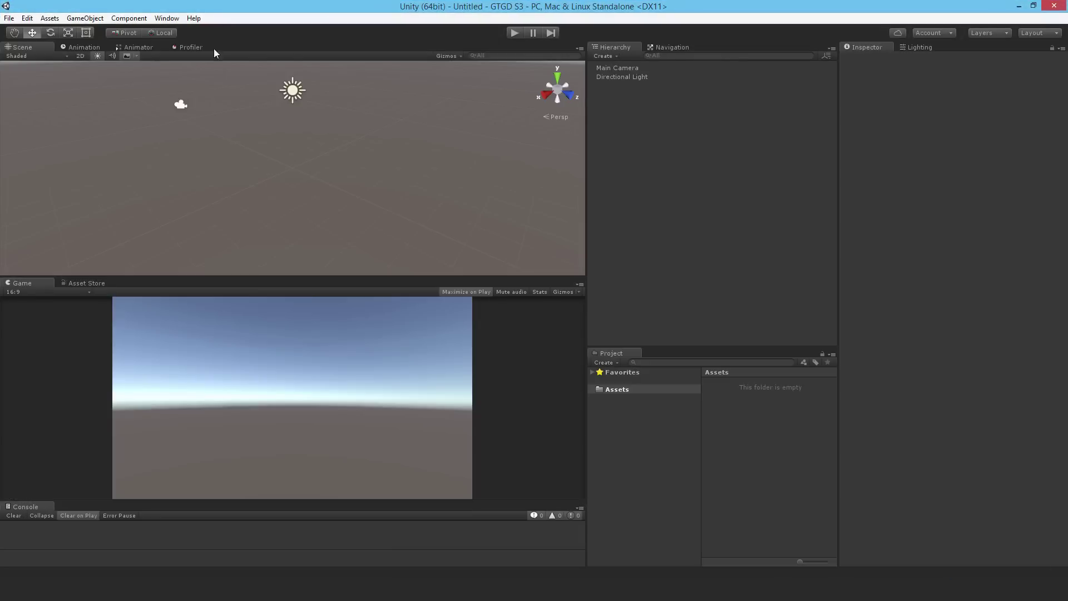
- Switch the editor to the Default window layout
click(167, 18)
mouse_move(203, 61)
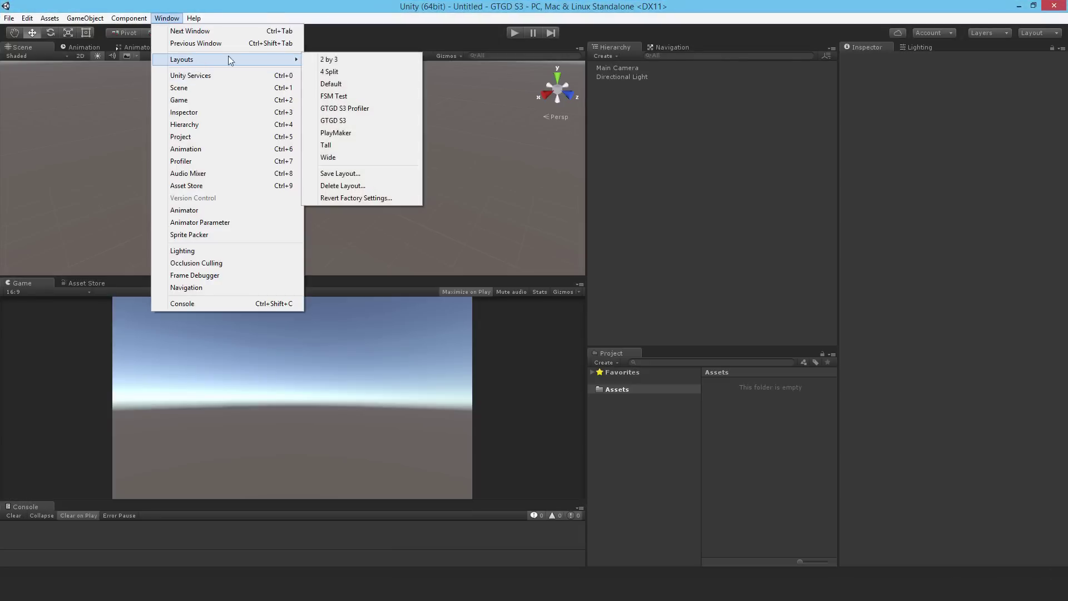
click(333, 83)
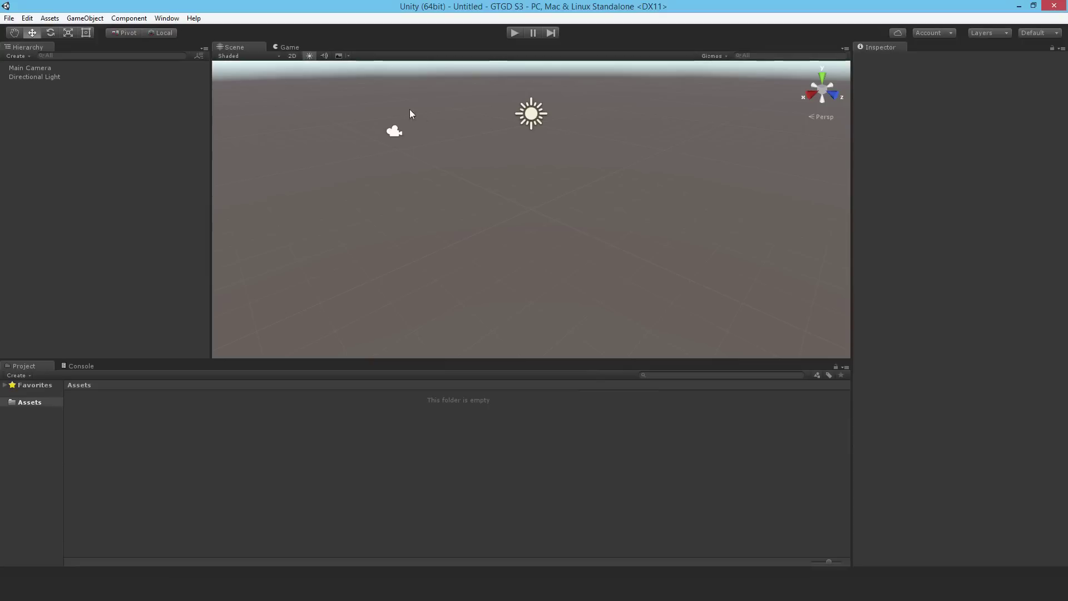
- Compare the Scene view with the Game view of the new scene
right_drag(474, 217, 473, 267)
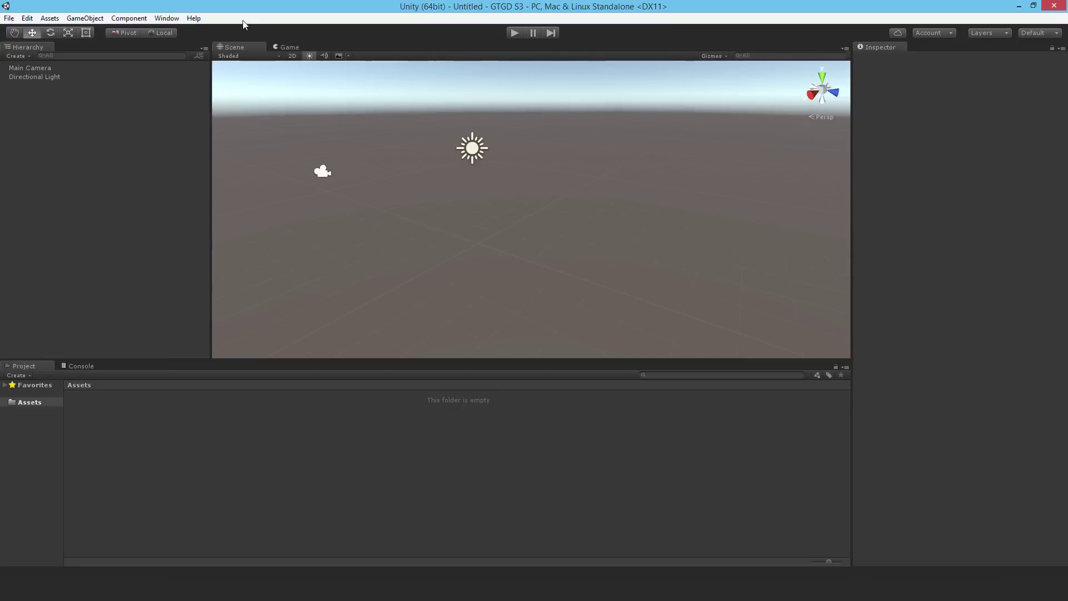
click(288, 48)
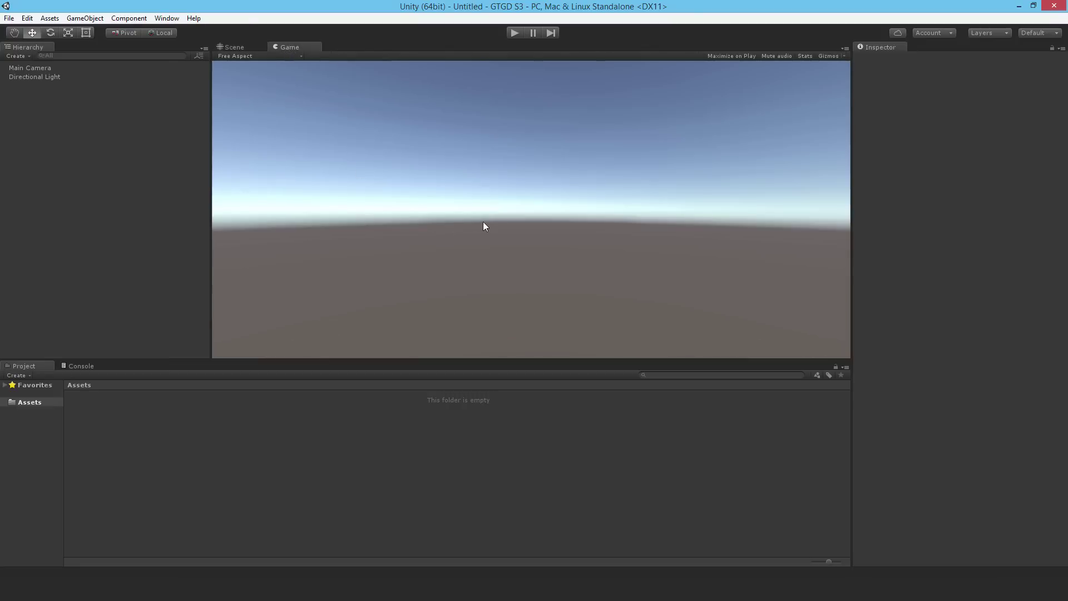
click(232, 48)
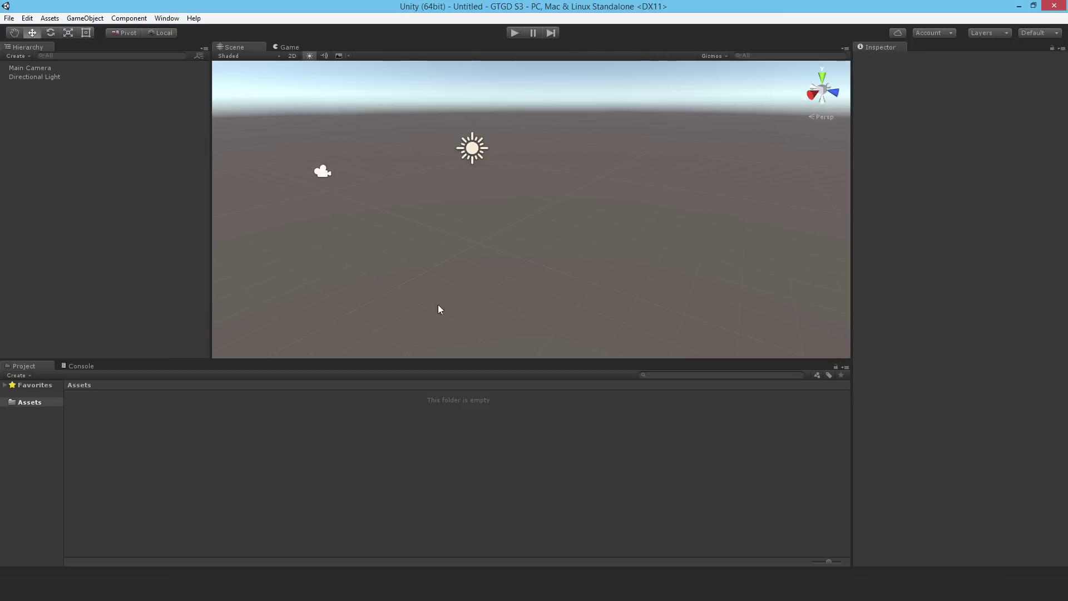
click(288, 48)
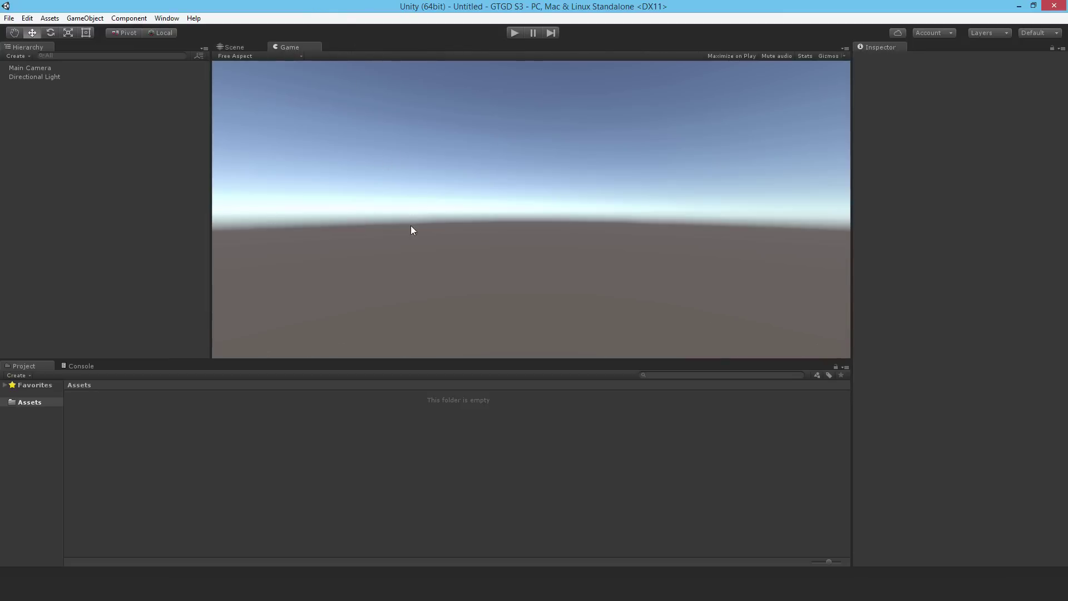
click(221, 48)
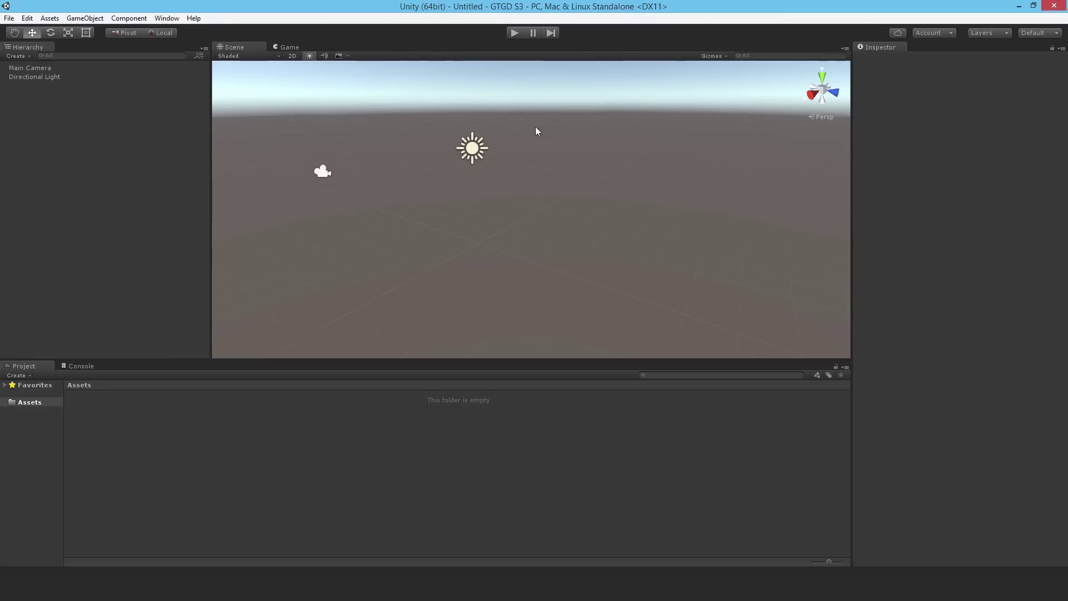
- Inspect the components of the Main Camera and the Directional Light
click(25, 69)
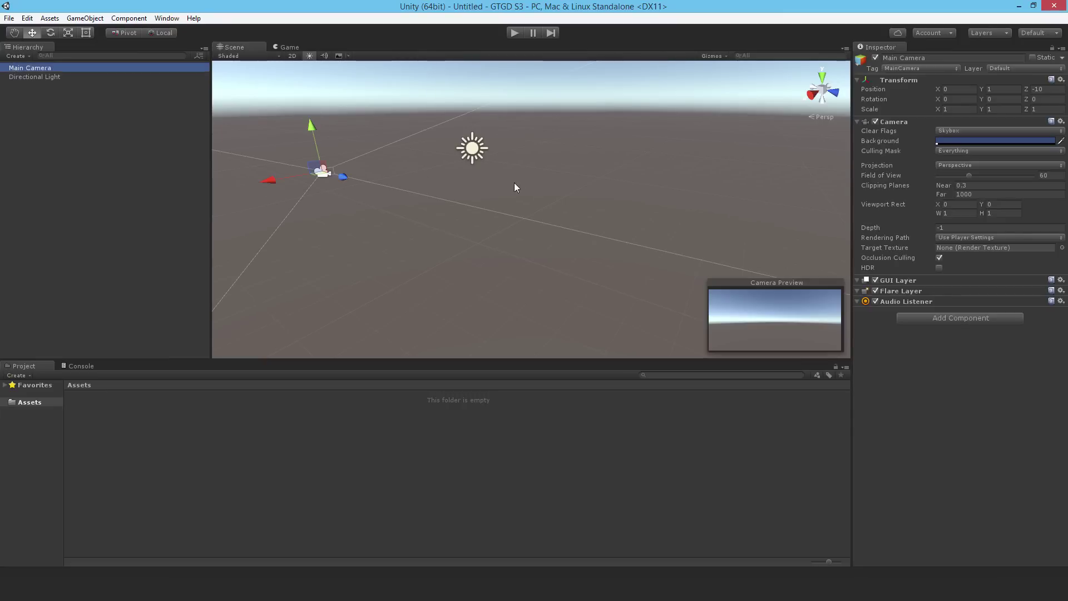
drag(336, 174, 281, 232)
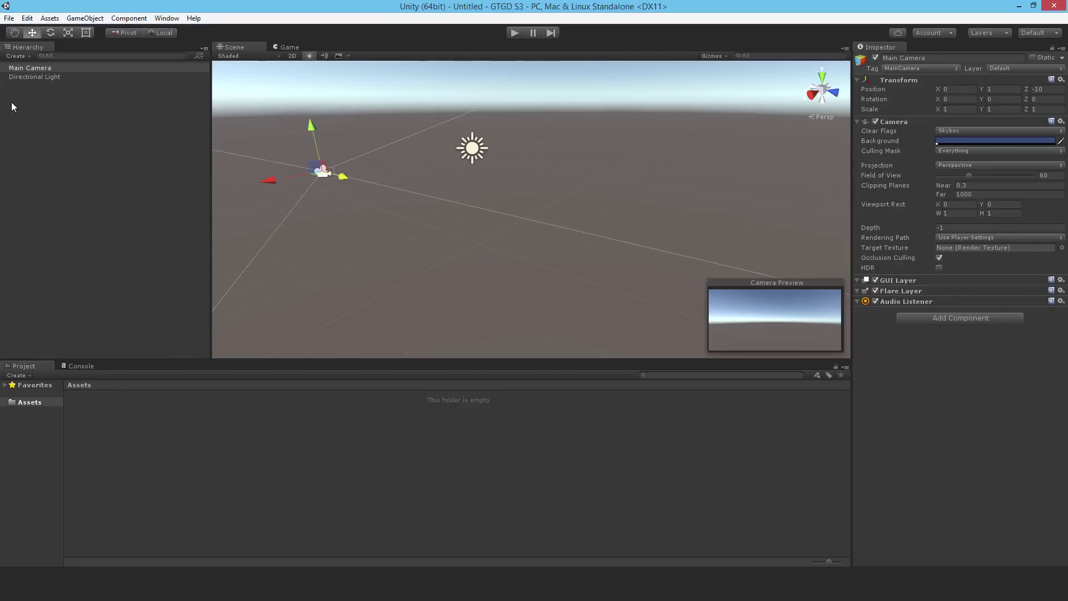
click(14, 78)
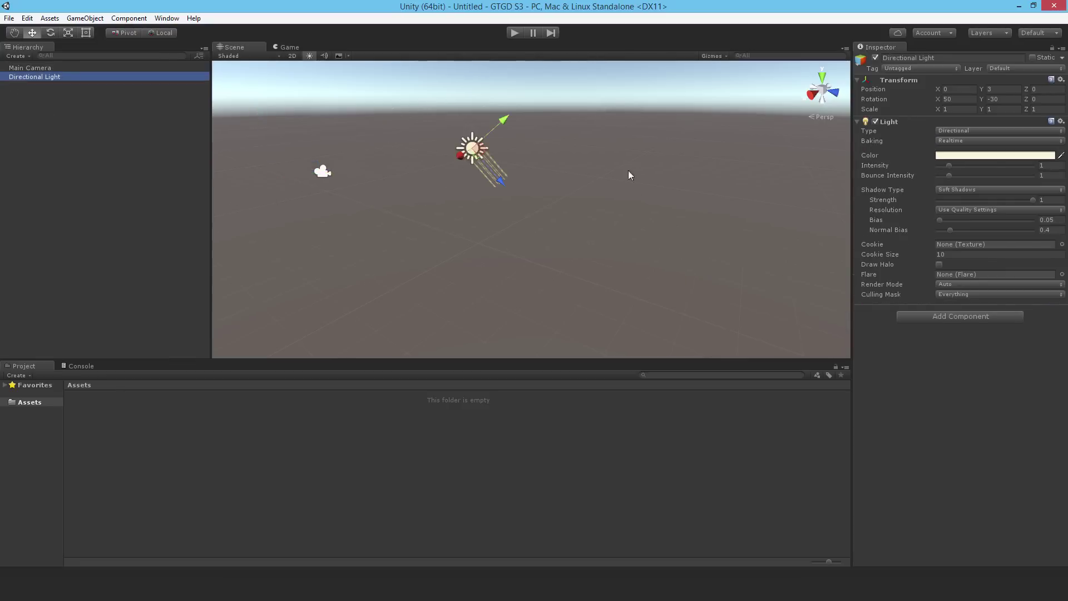
click(43, 194)
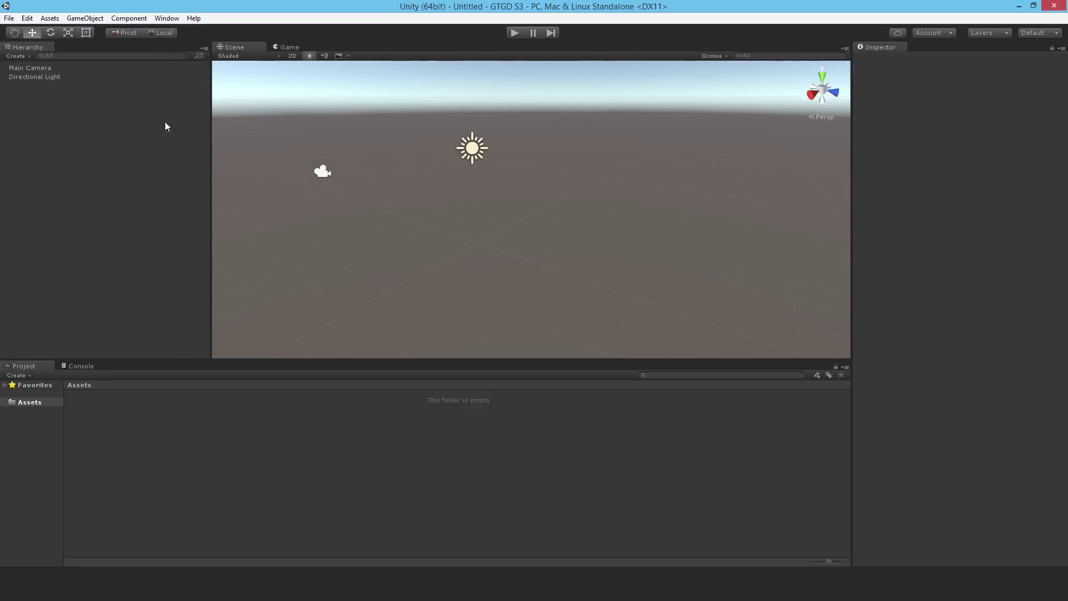
click(20, 76)
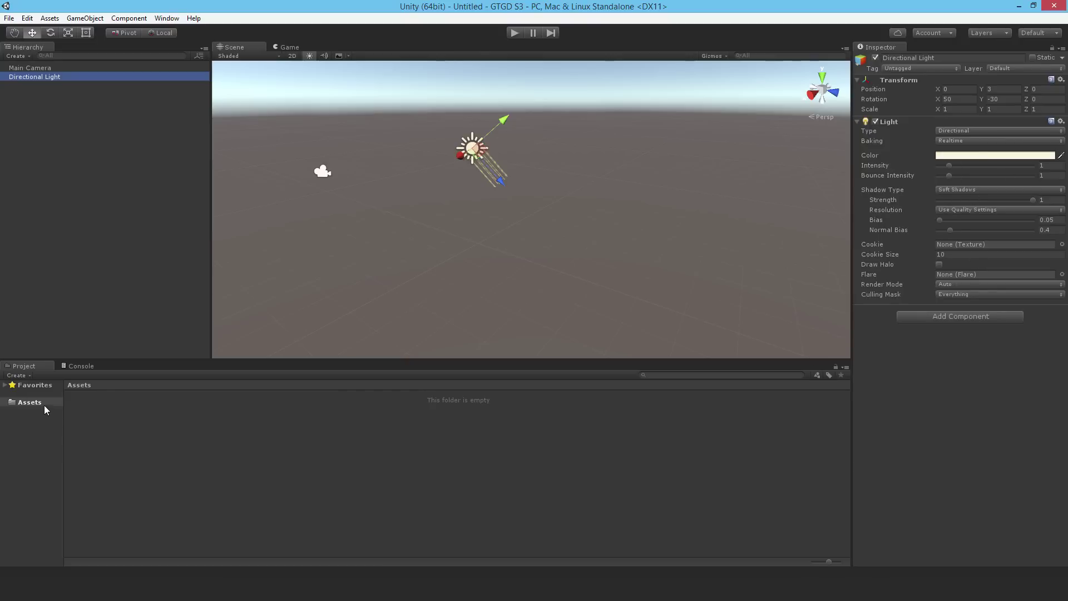
- Show the project's Assets folder in Explorer, look over the project folders, and close the file window
right_click(18, 403)
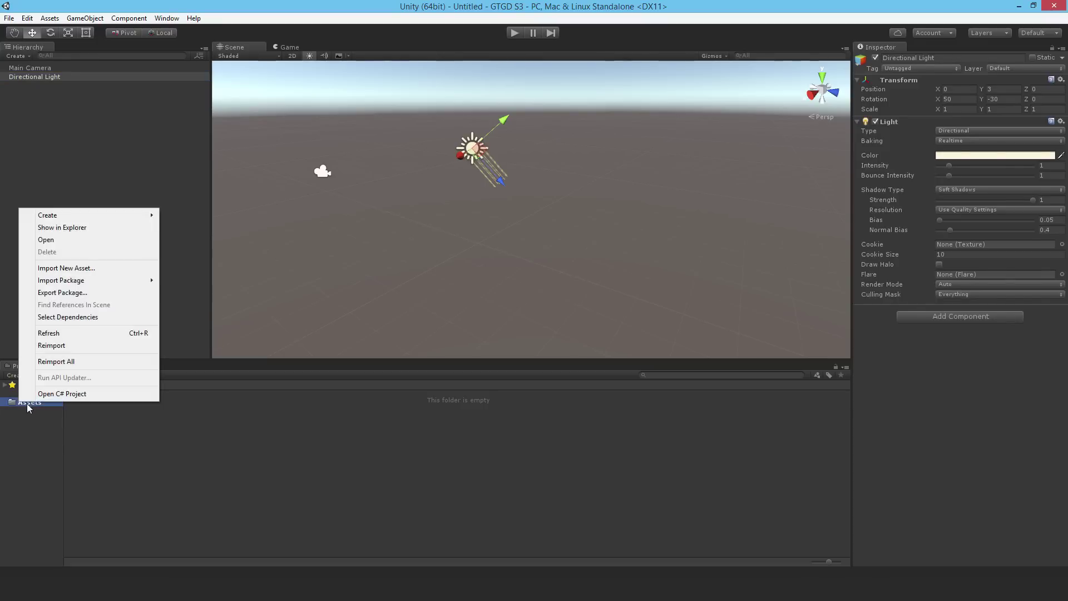
click(61, 227)
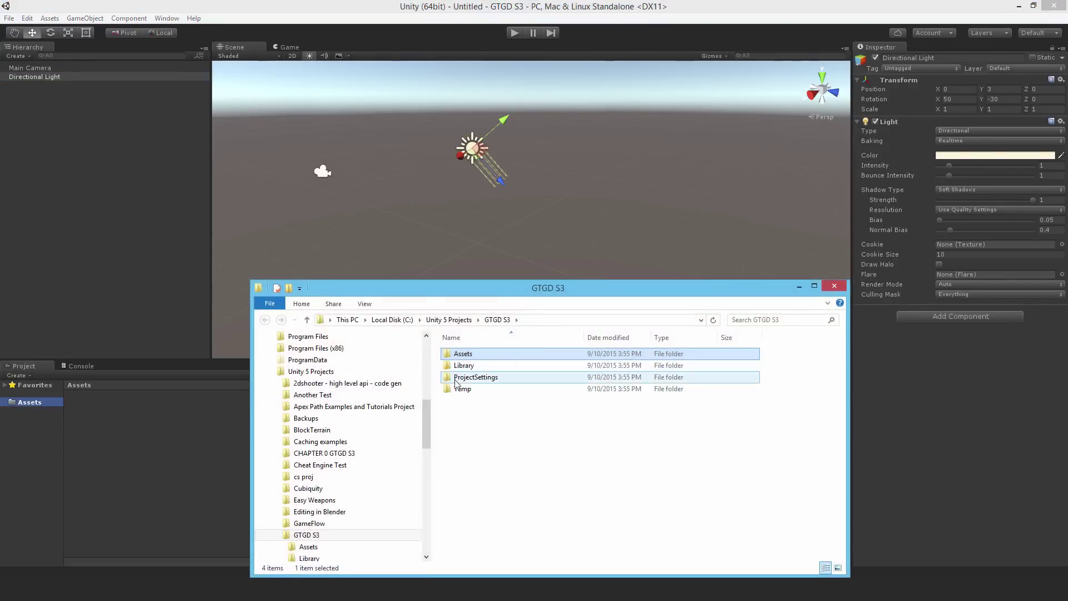
click(841, 286)
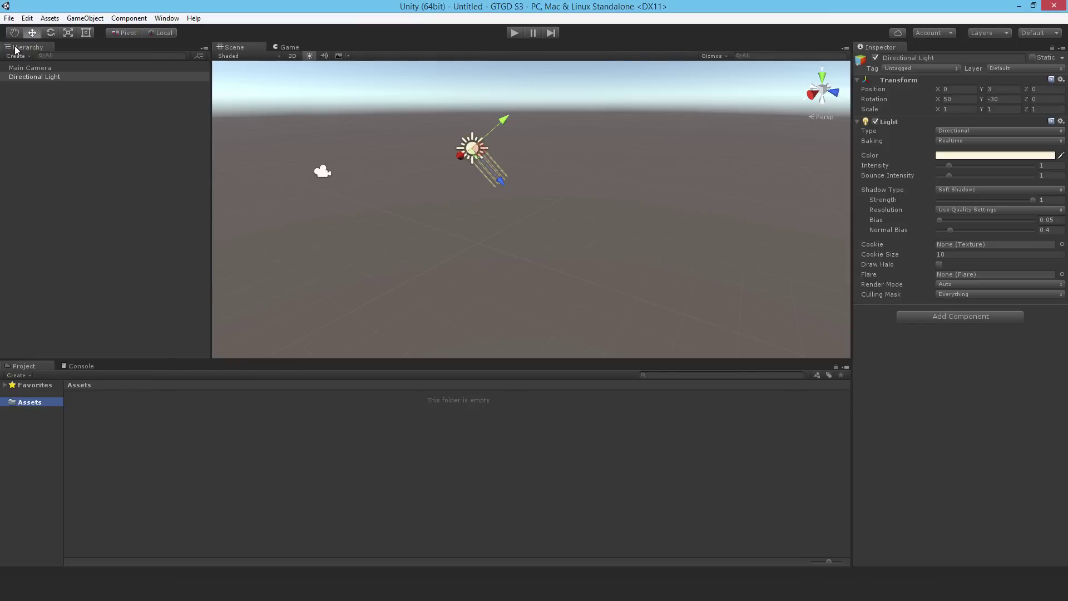
- Dock the Hierarchy between the Scene view and the Inspector, and dock the Project window beneath it
drag(14, 51, 840, 70)
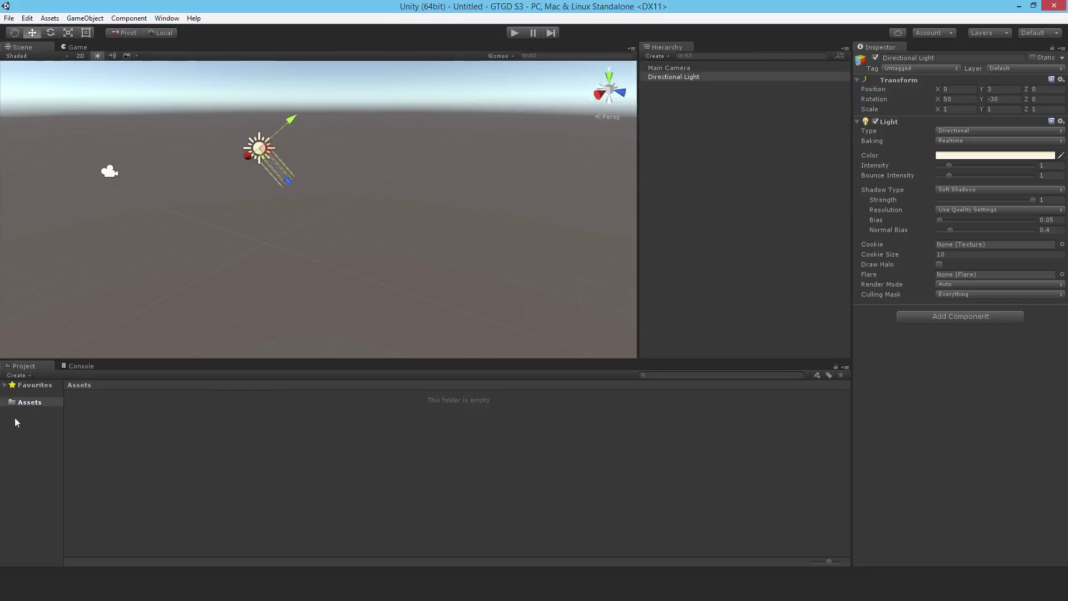
click(14, 371)
drag(14, 372, 770, 304)
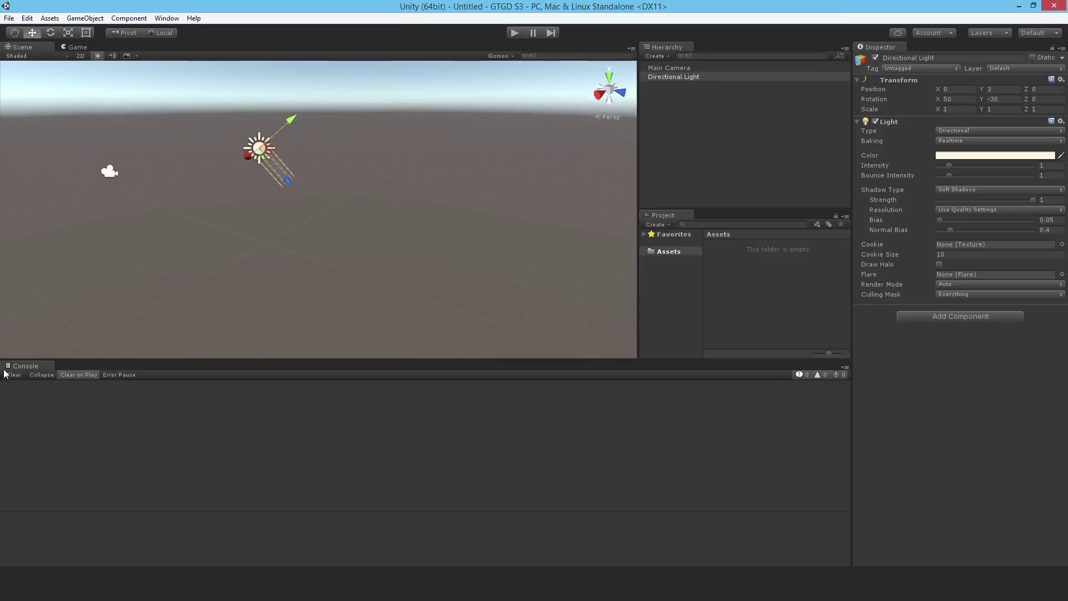
- Dock the Console below the Scene view at a reduced height, and place the Game view between them
drag(22, 366, 109, 340)
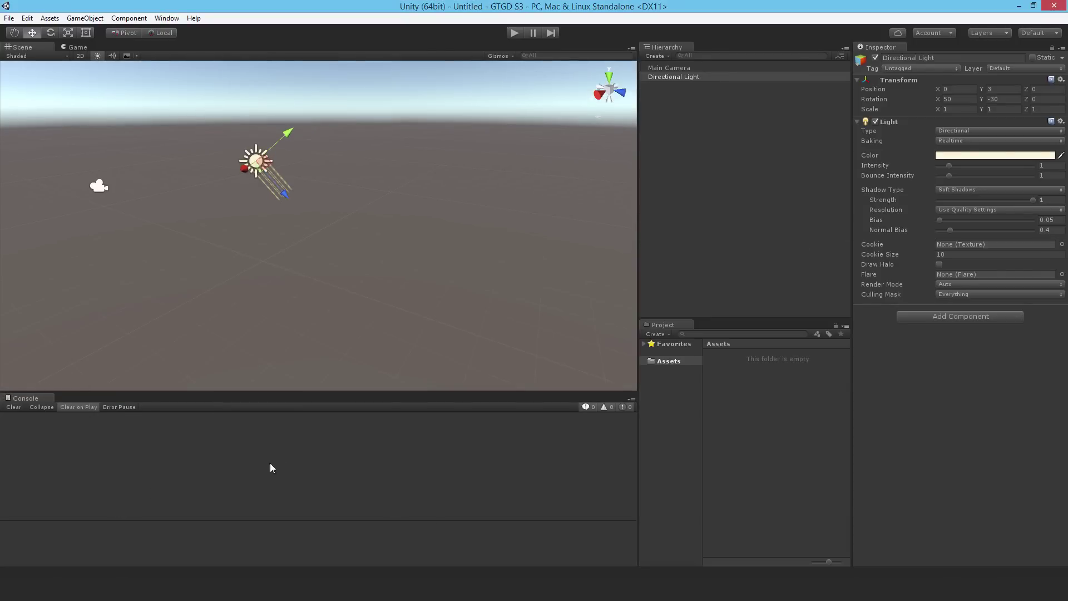
drag(236, 389, 228, 477)
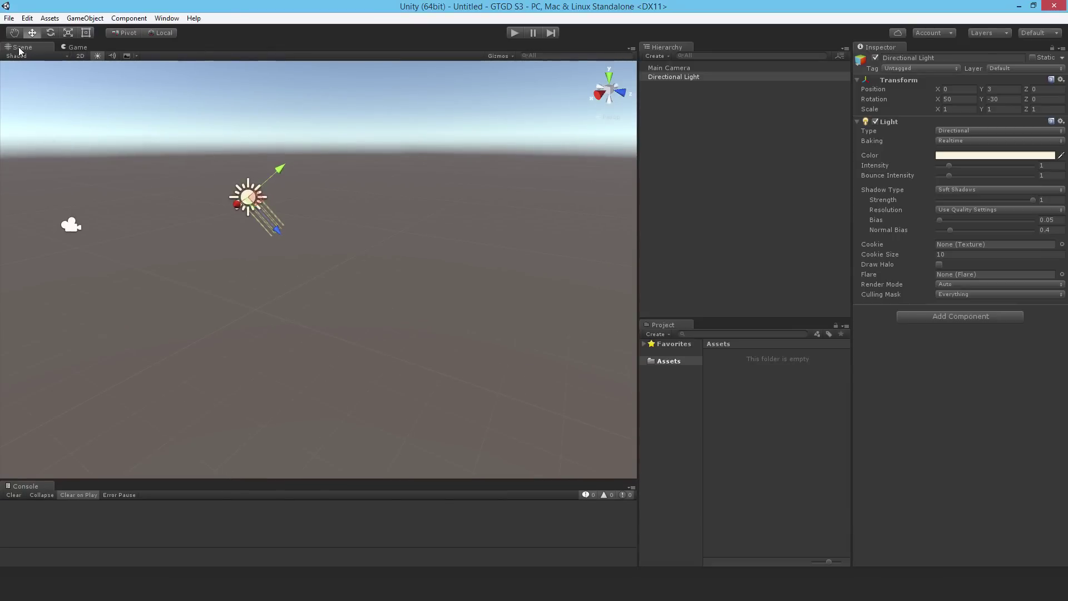
drag(76, 47, 276, 271)
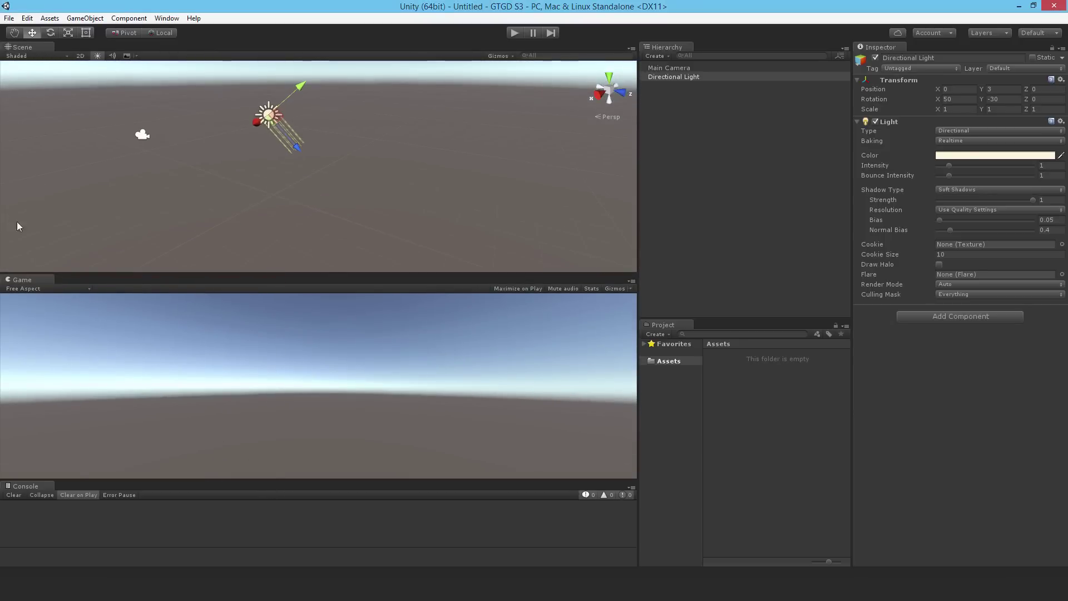
- Set the Game view's aspect ratio to 16:9 and adjust the heights of the Project, Console, Scene and Game windows
click(28, 290)
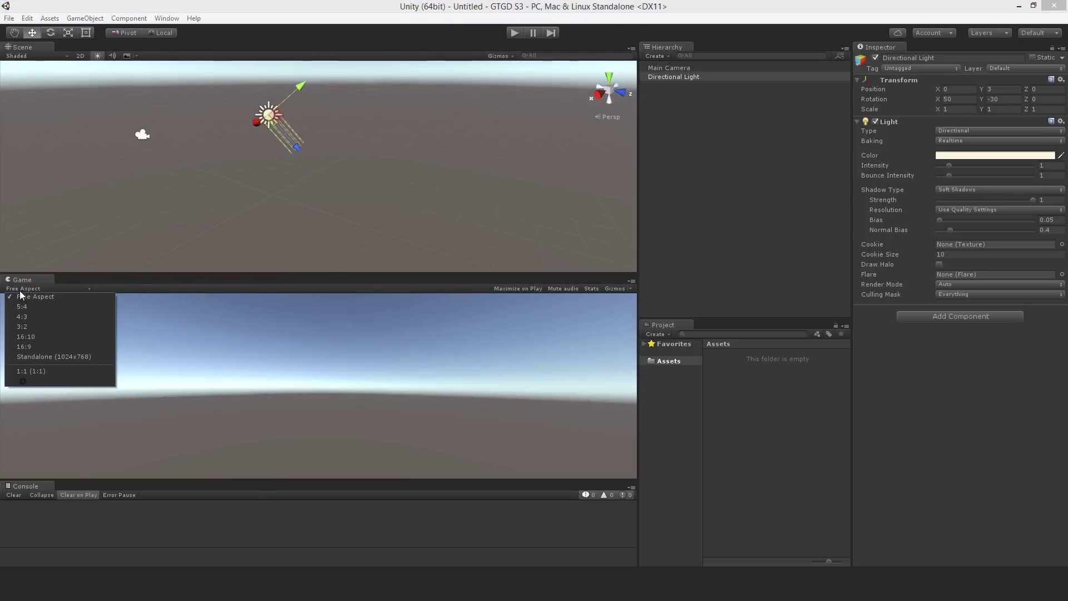
click(37, 346)
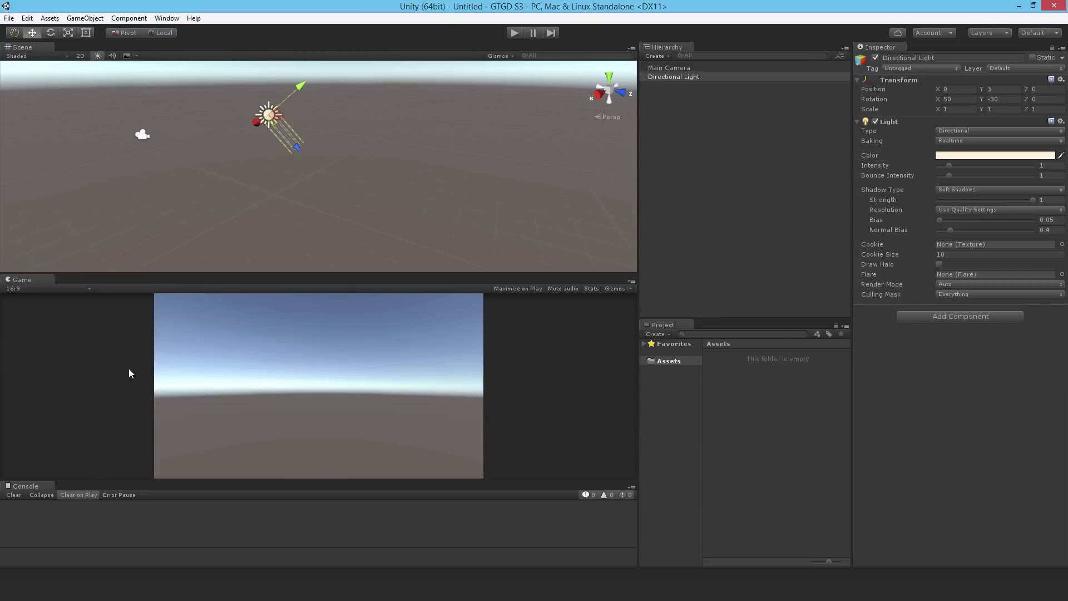
drag(737, 321, 736, 302)
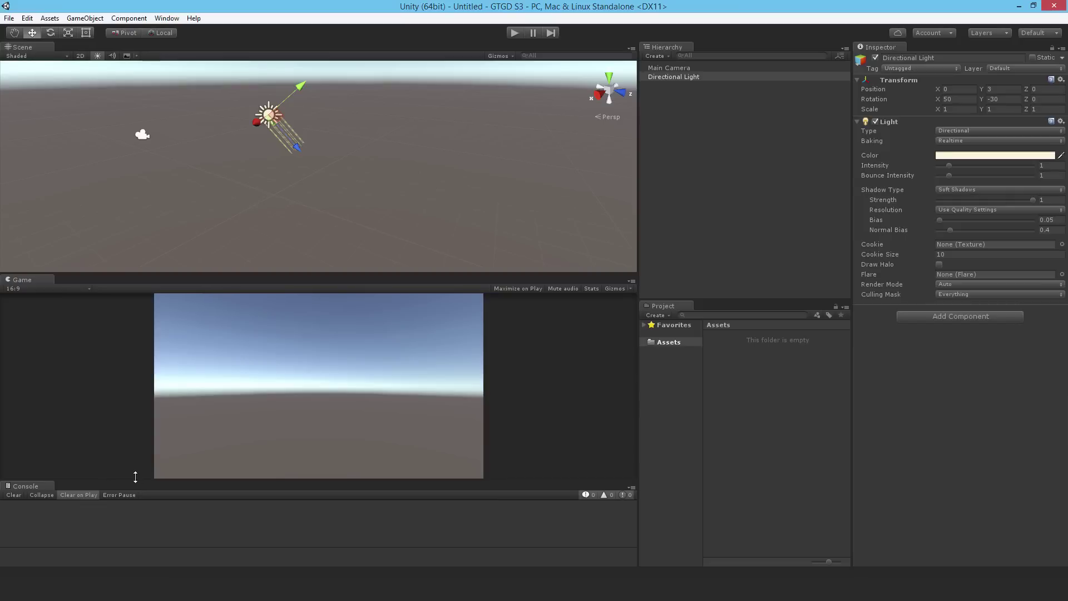
drag(131, 479, 131, 510)
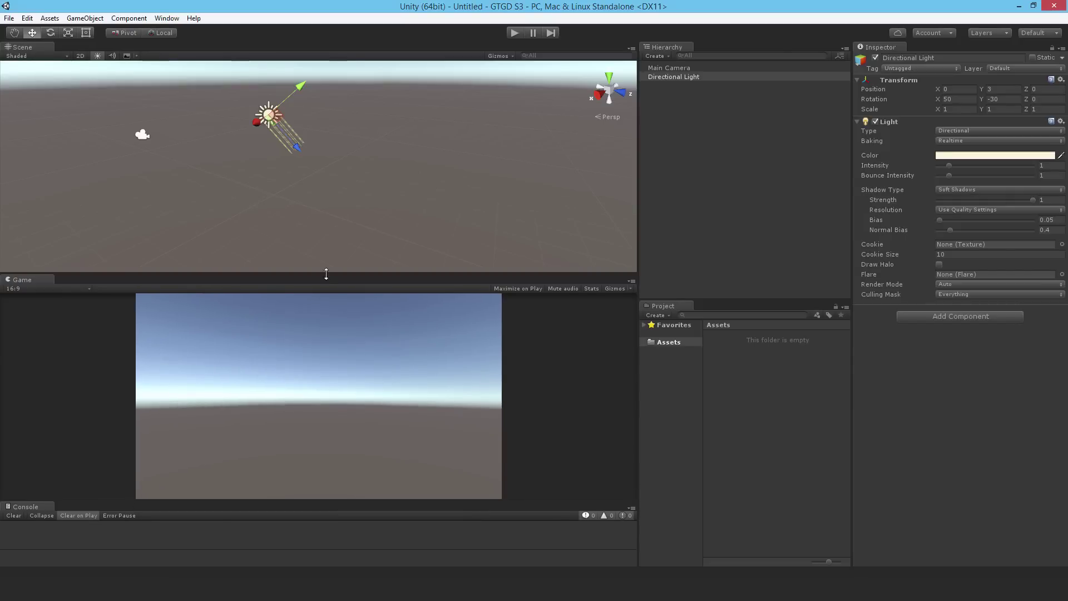
drag(320, 273, 318, 297)
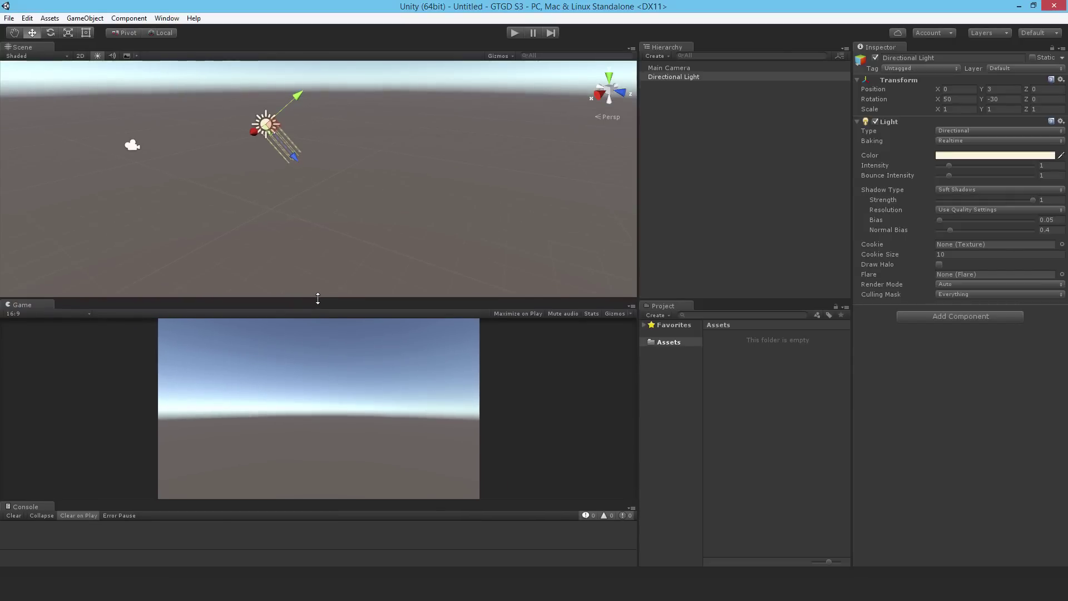
- Save the current window arrangement as a layout named Chapter 1
click(166, 19)
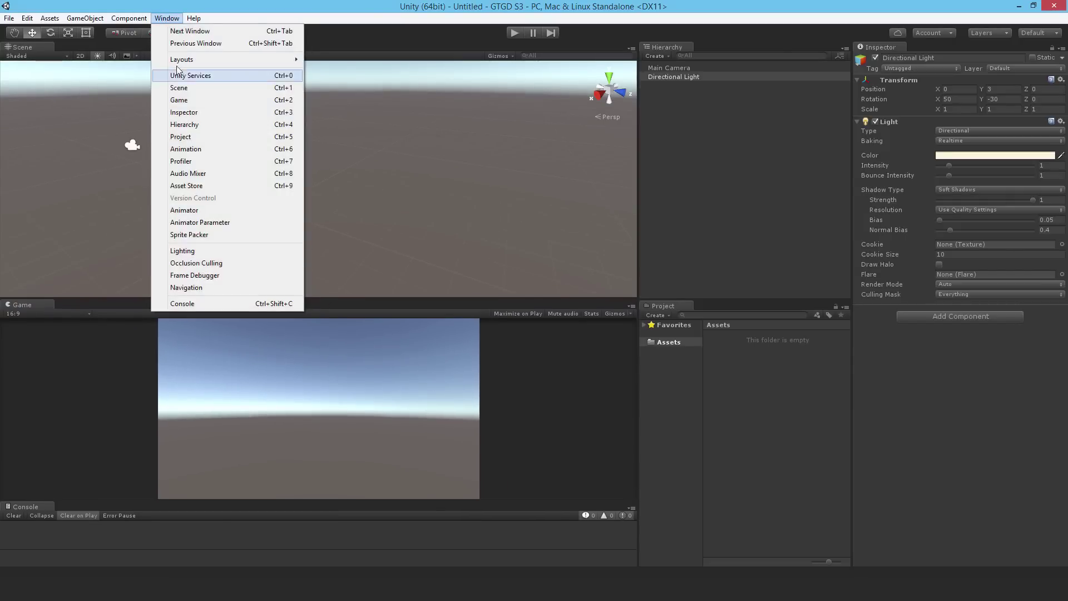
mouse_move(234, 60)
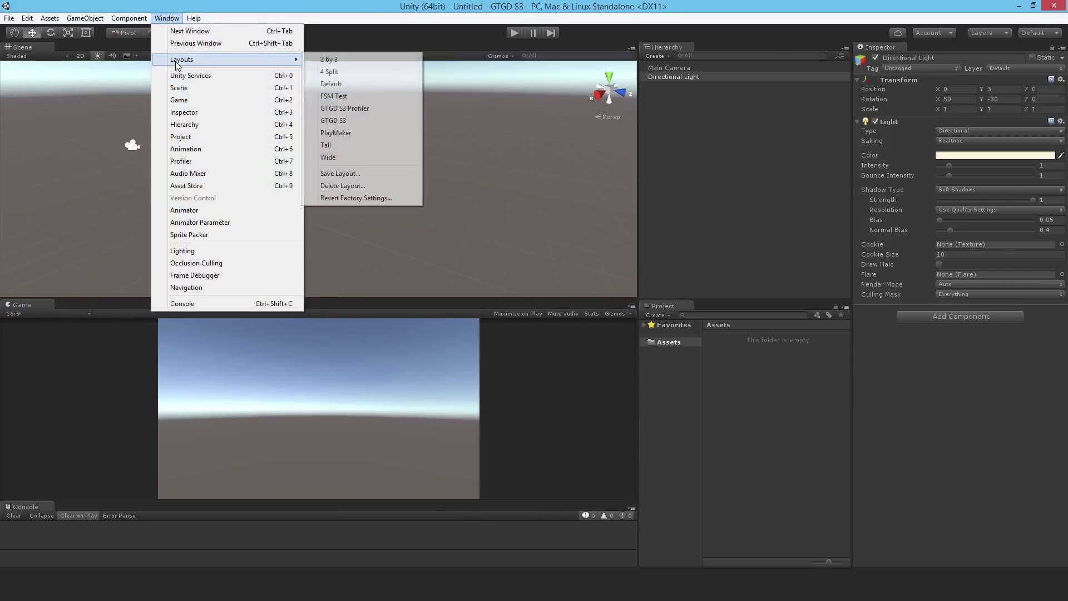
click(340, 174)
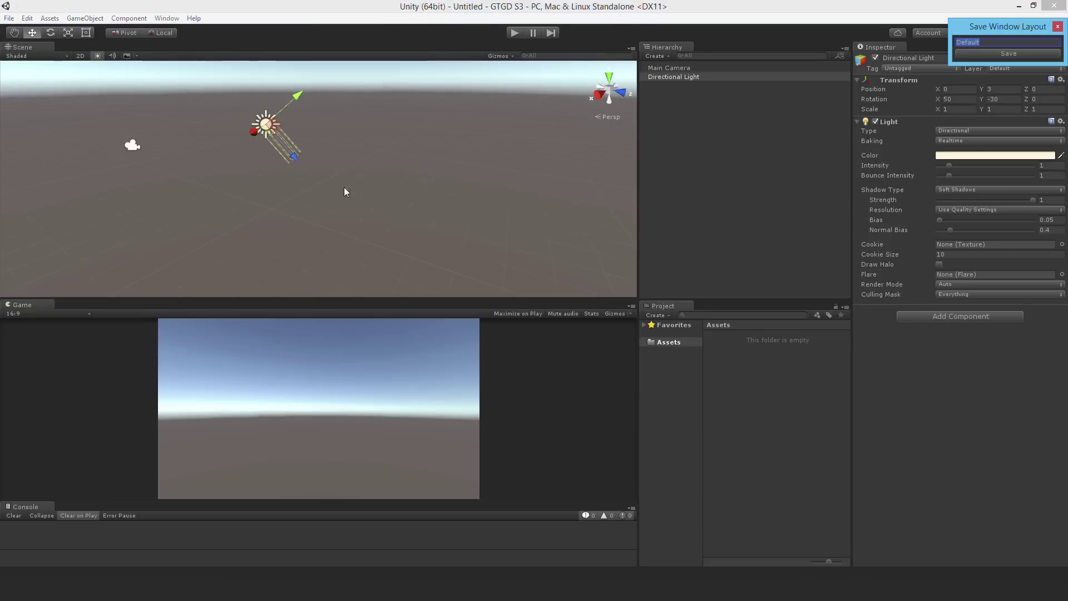
text(CVH)
key(BackSpace)
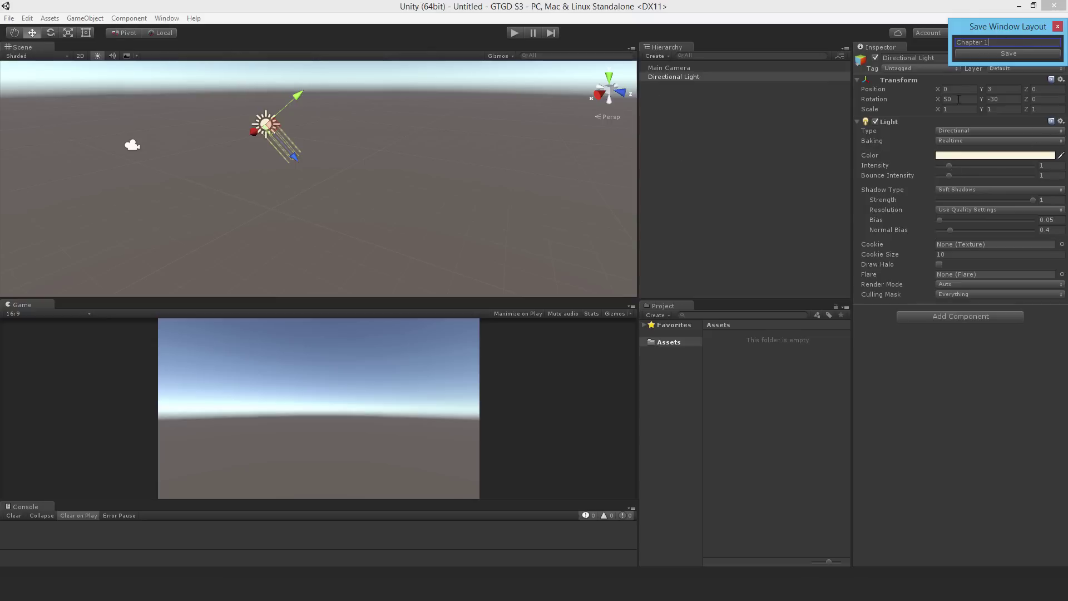
click(1009, 54)
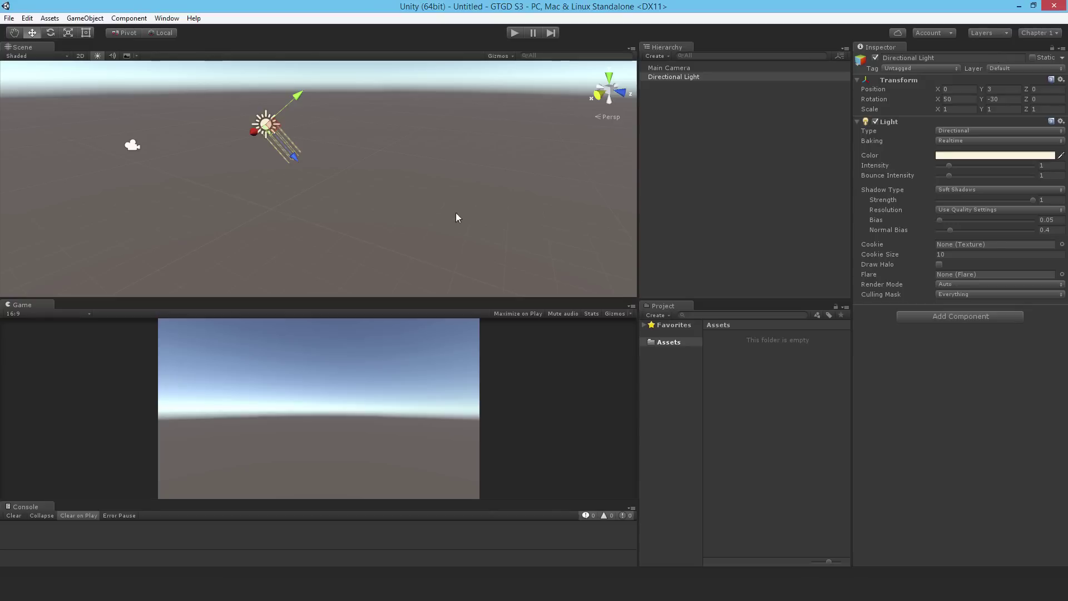
- Switch the editor to the Default layout and return to the Chapter 1 layout
click(166, 17)
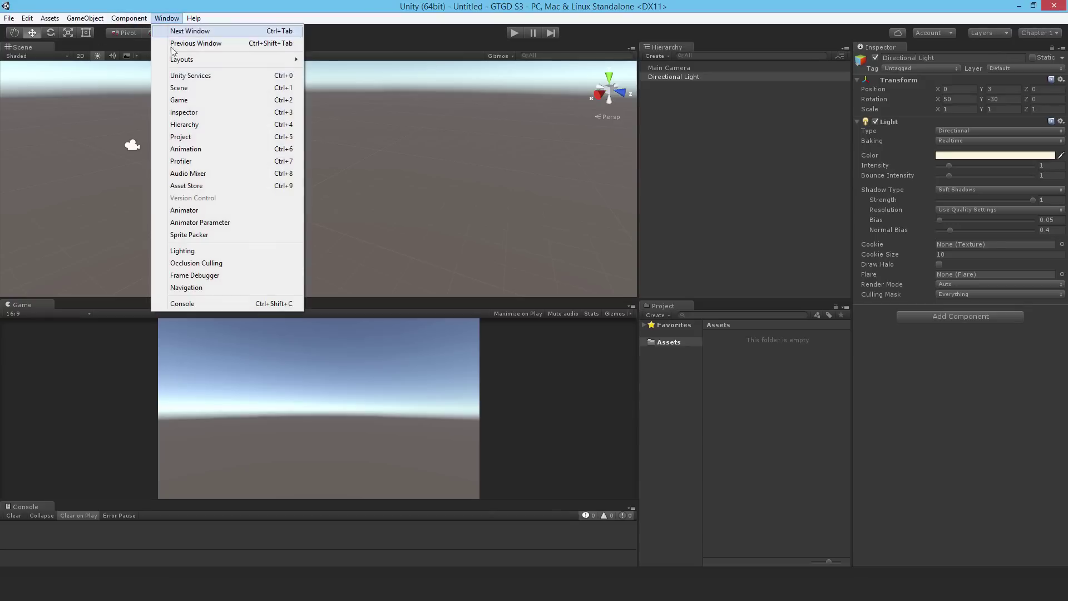
mouse_move(184, 59)
click(349, 96)
click(166, 18)
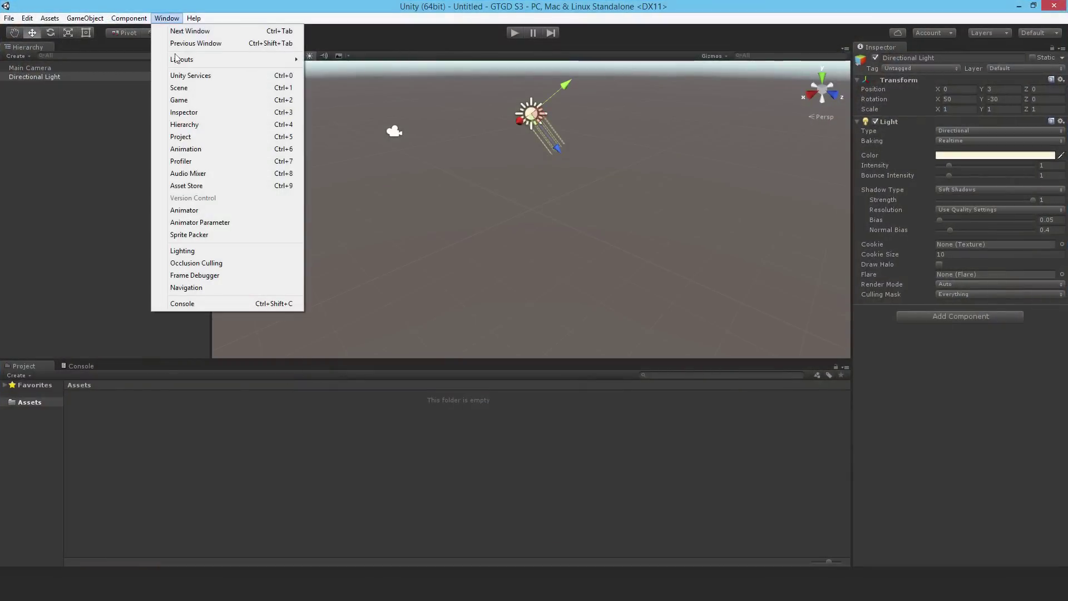
mouse_move(216, 59)
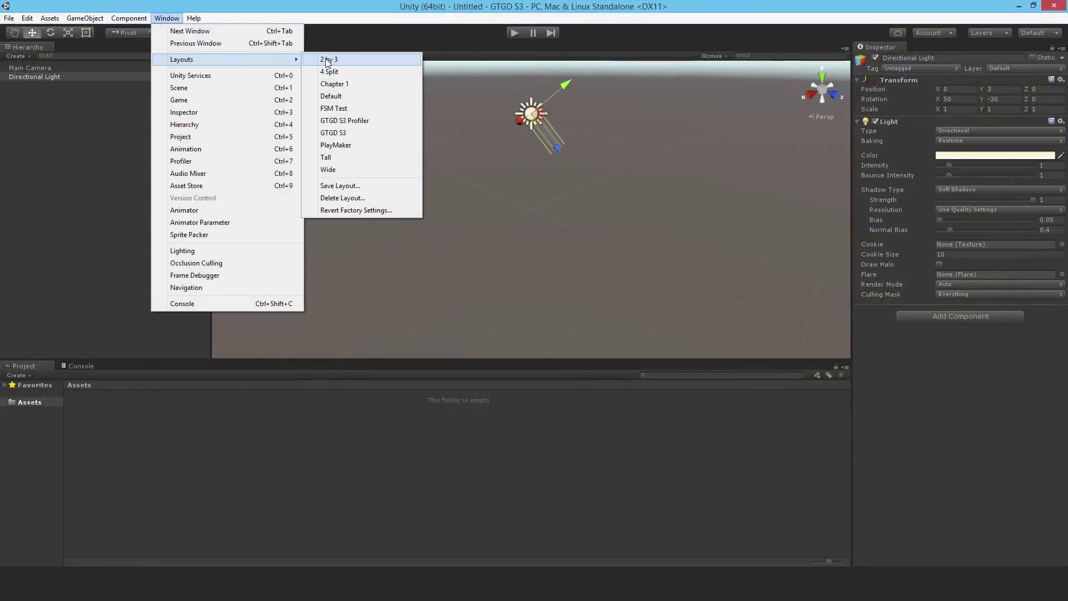
click(343, 85)
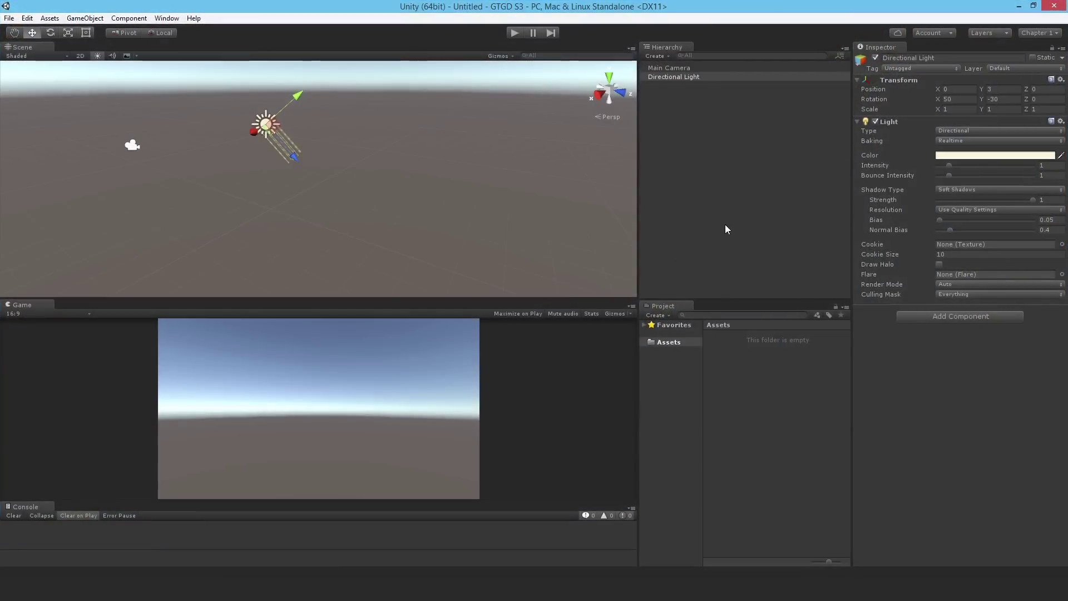
- Import the complete Characters package, checking the contents of its Editor and Standard Assets folders before importing
click(46, 19)
mouse_move(115, 99)
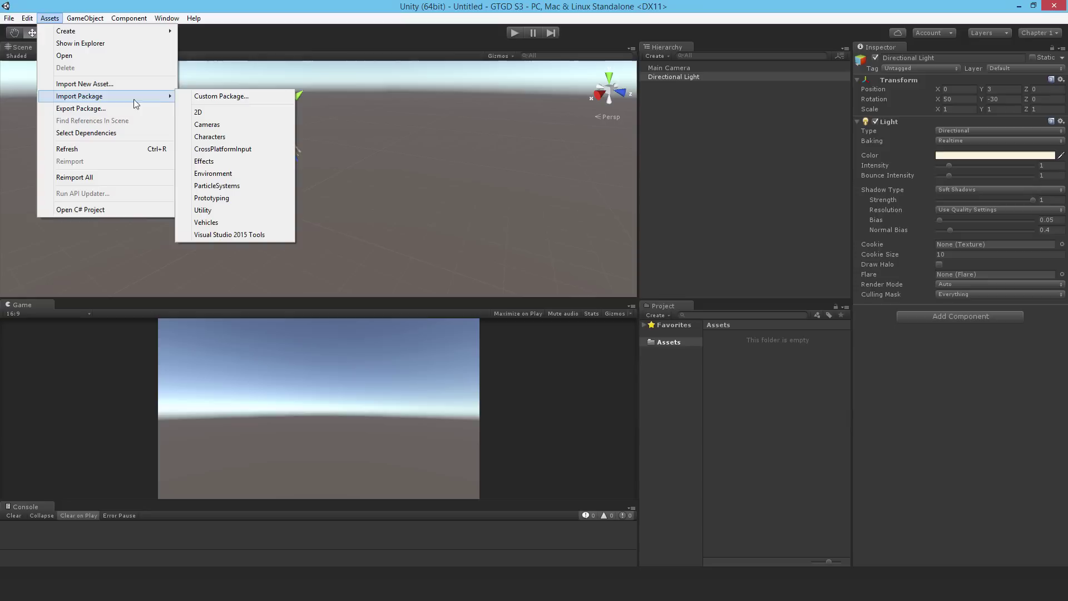
click(217, 136)
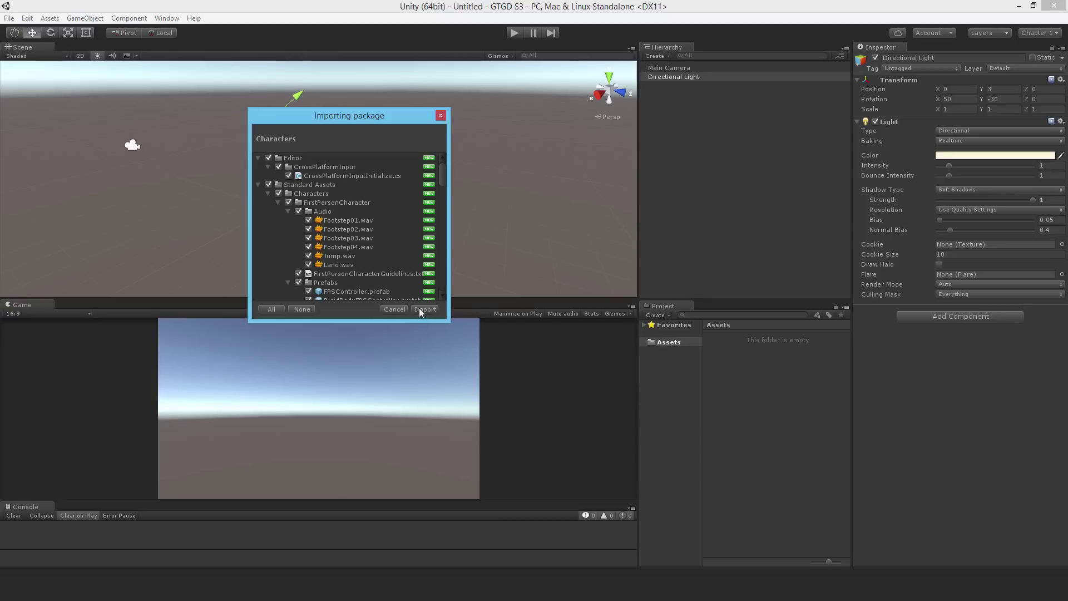
click(257, 159)
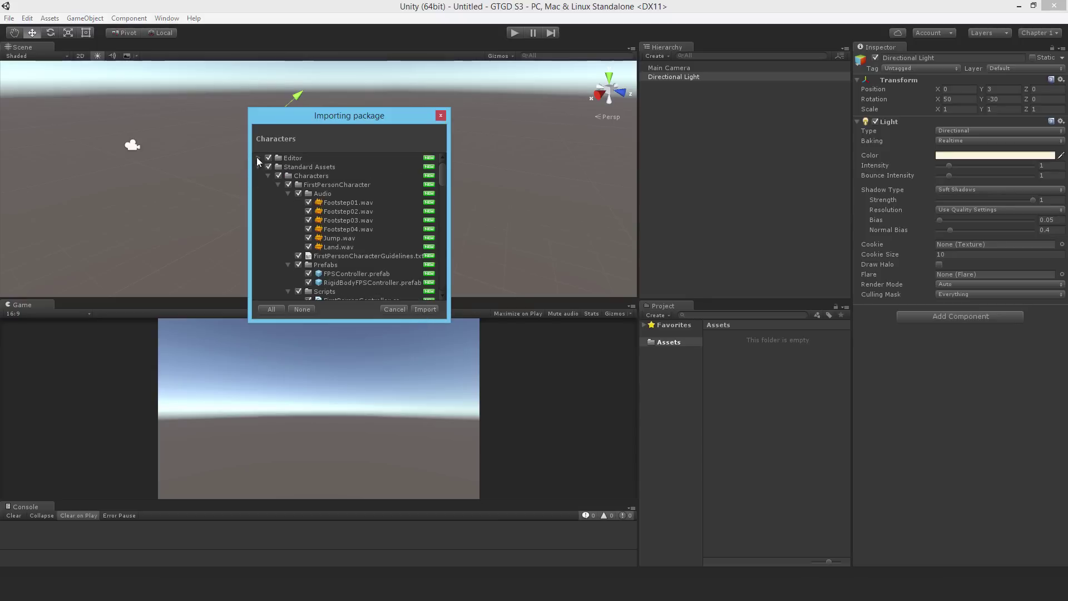
click(258, 167)
click(257, 168)
click(257, 158)
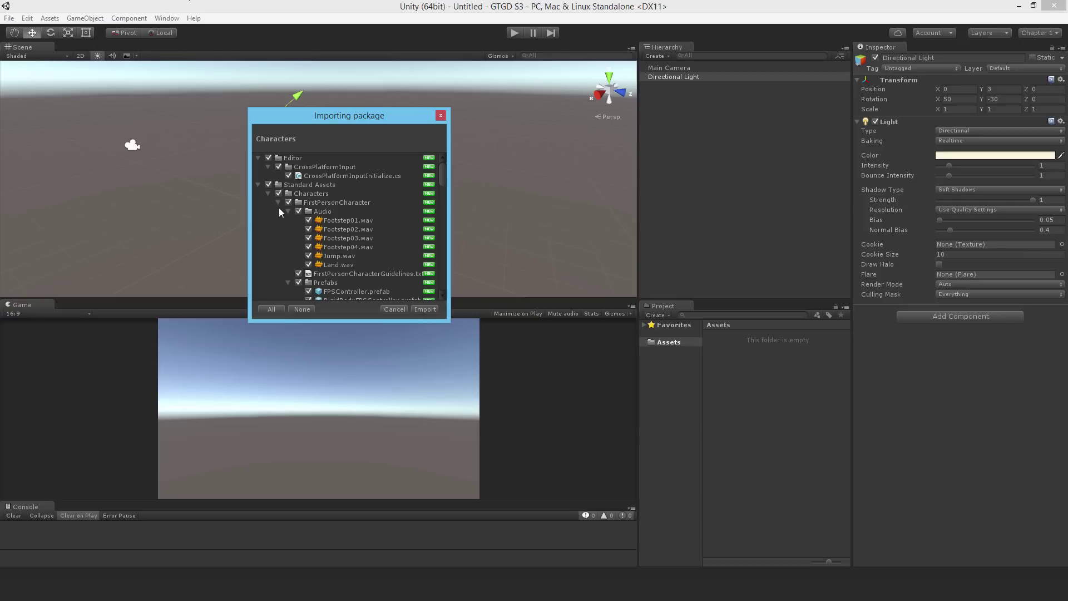
click(257, 158)
click(258, 167)
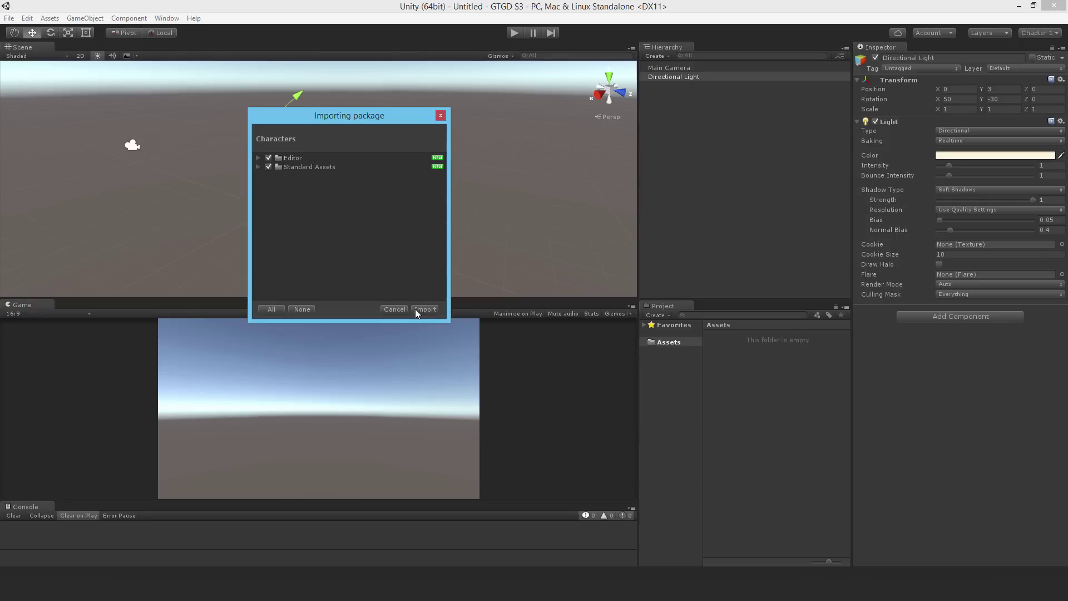
click(257, 167)
click(256, 159)
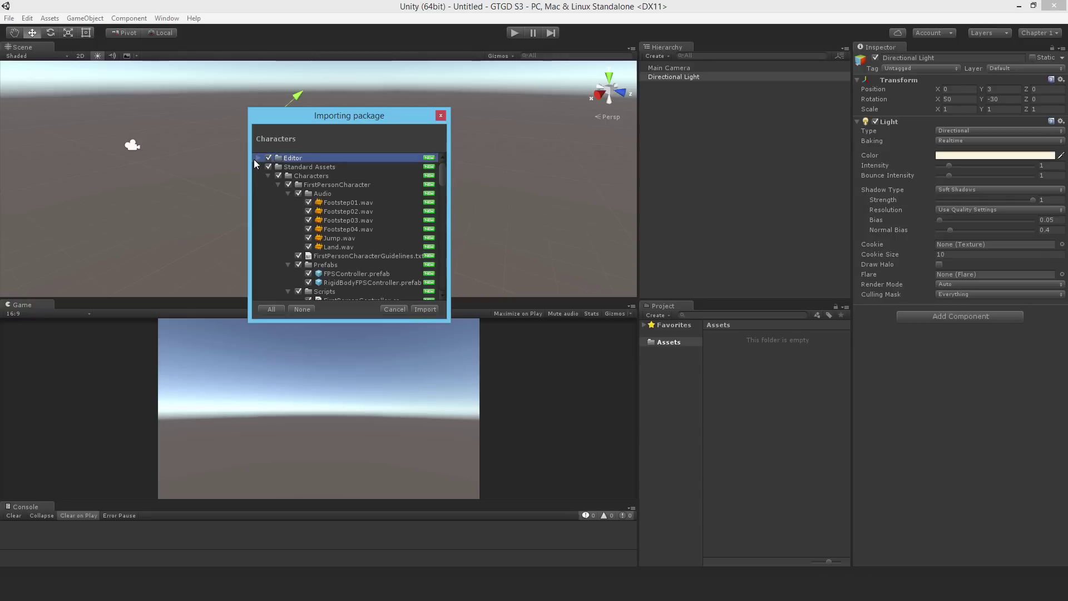
click(257, 159)
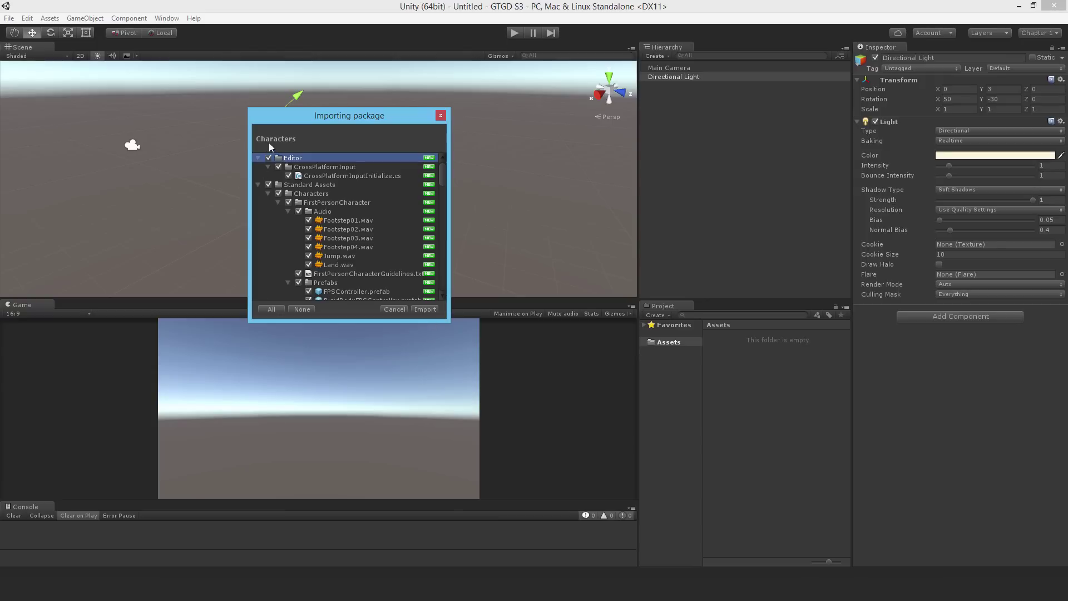
click(423, 309)
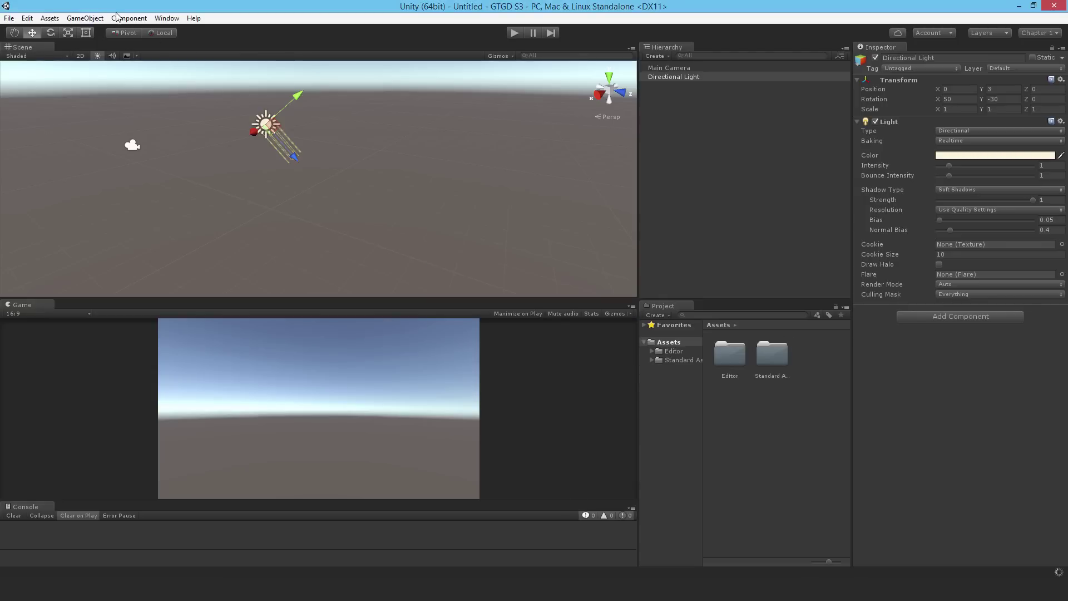
- Show the Project window's assets as a small-icon list and widen its folder tree column
drag(829, 561, 806, 560)
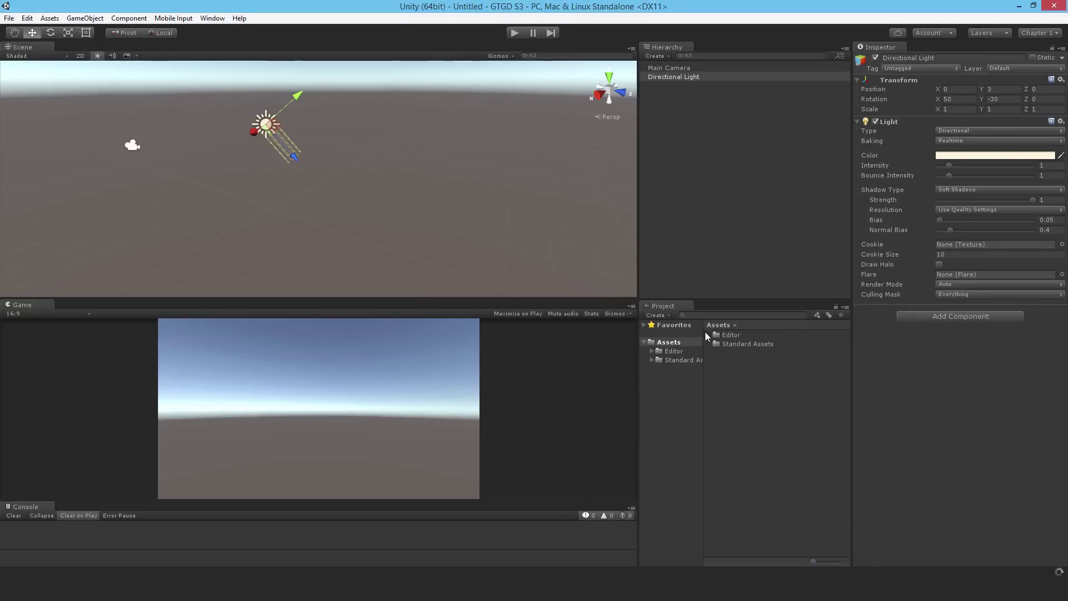
drag(703, 372, 738, 374)
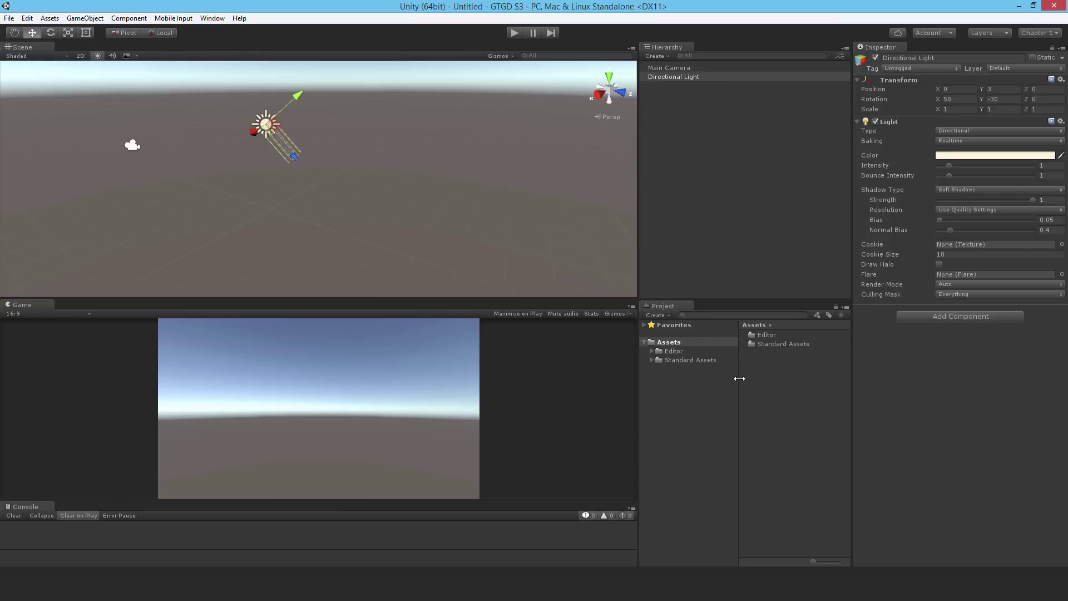
- Import the complete Prototyping package and expand the Standard Assets folder in the project tree
click(46, 20)
mouse_move(83, 98)
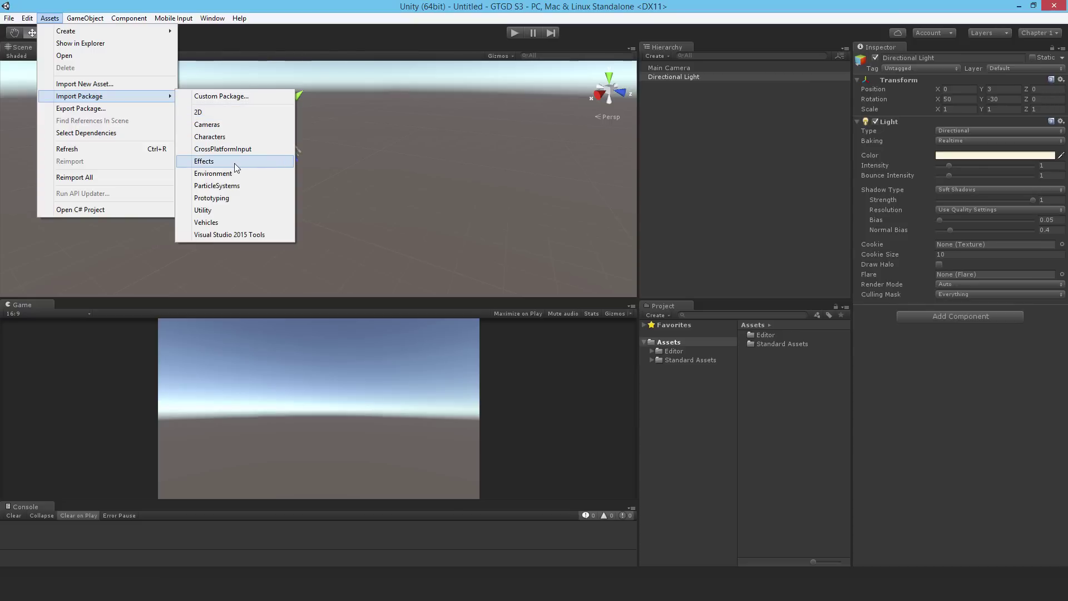
click(210, 199)
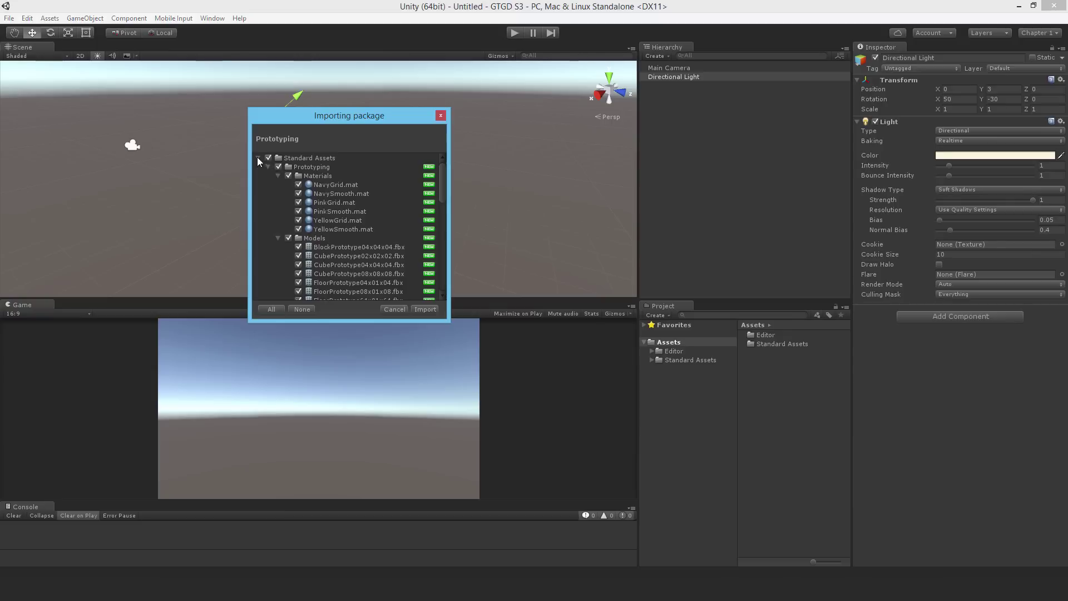
click(425, 308)
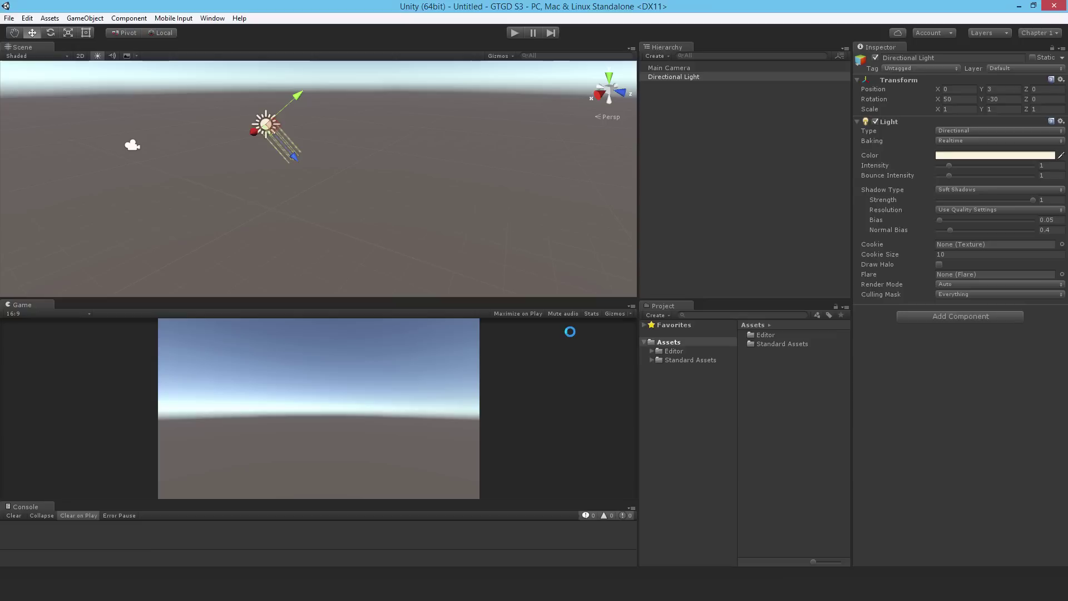
click(651, 359)
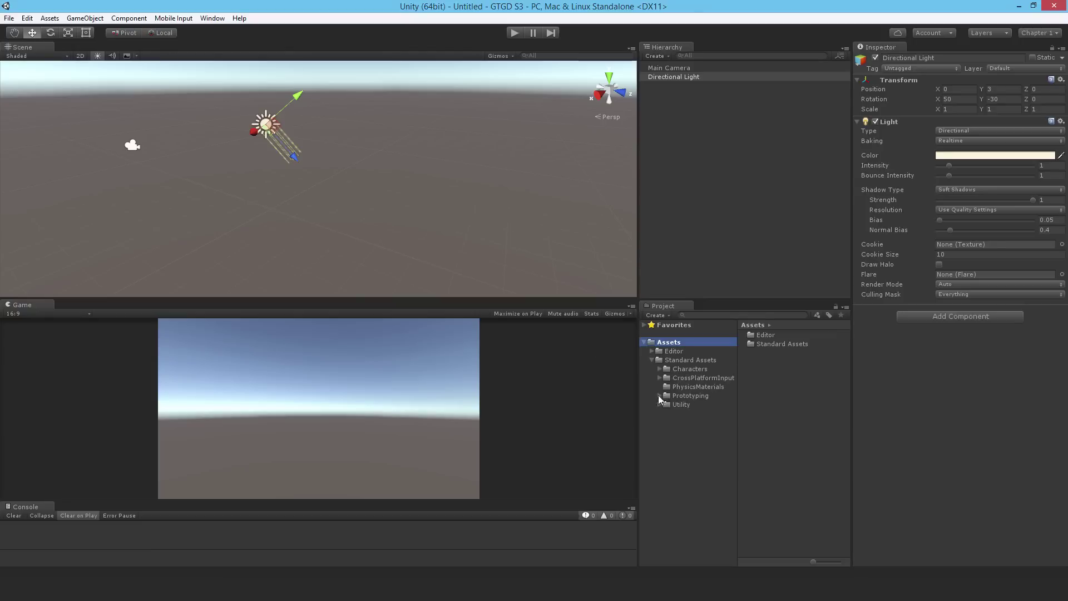
- Import the complete Visual Studio 2015 Tools package
click(48, 20)
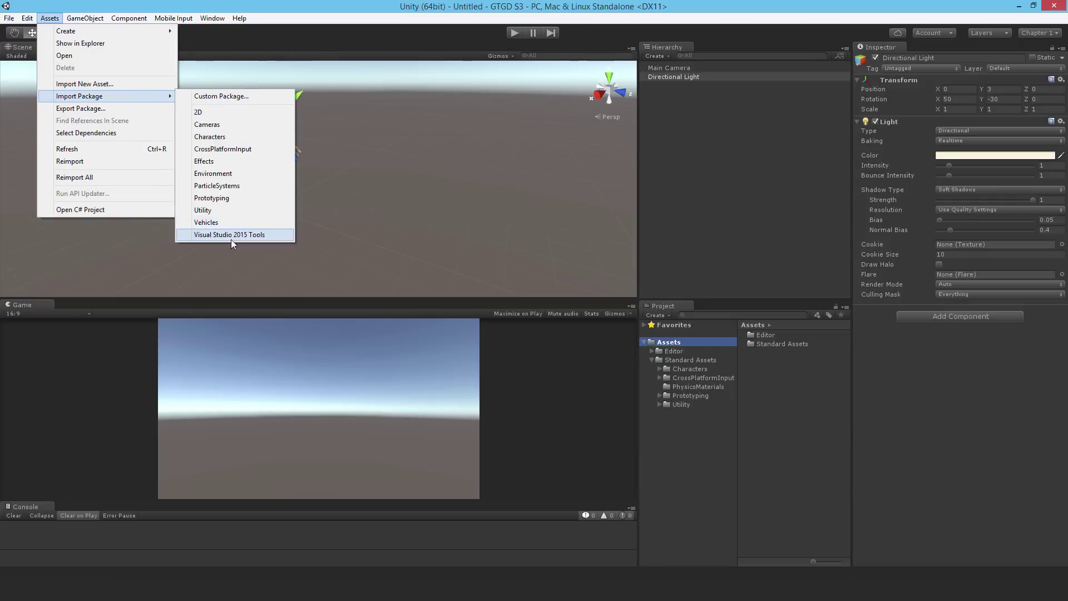
click(239, 237)
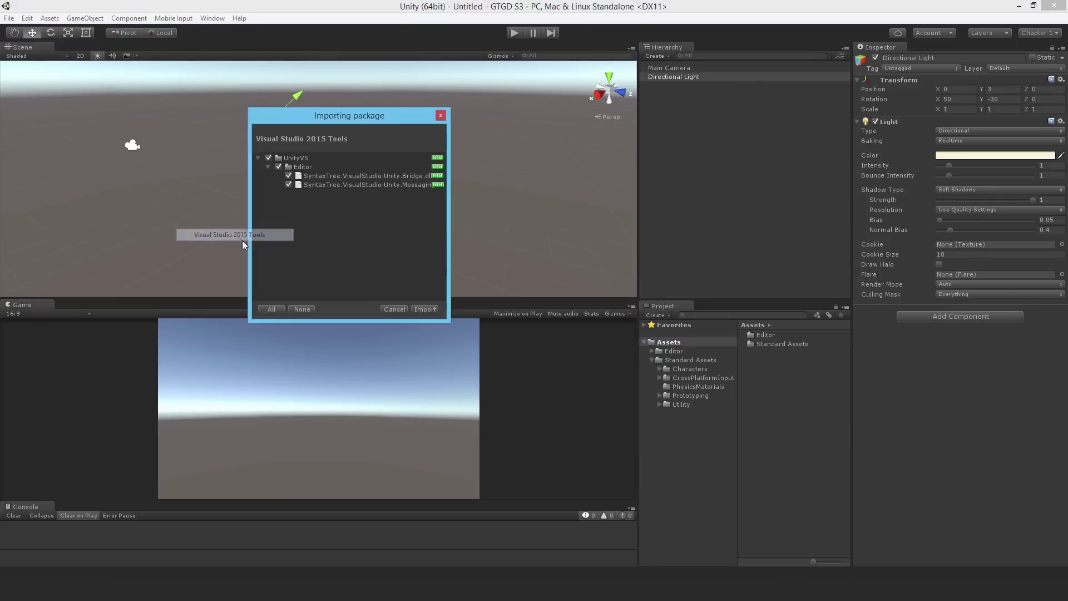
click(426, 309)
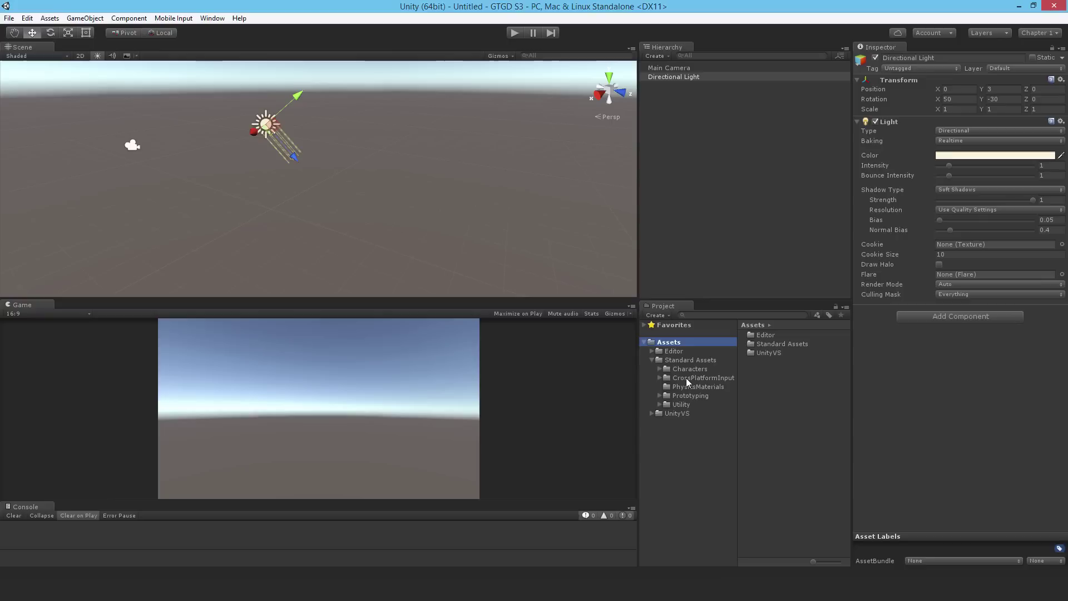
- Open the Prefabs folder inside Standard Assets > Prototyping in the Project window
click(652, 359)
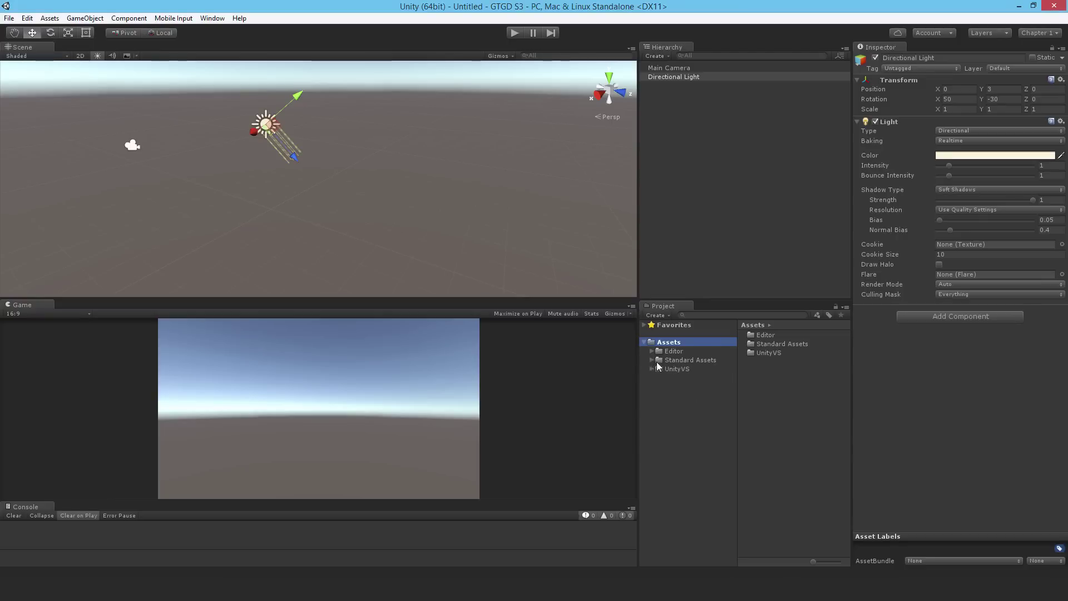
click(672, 359)
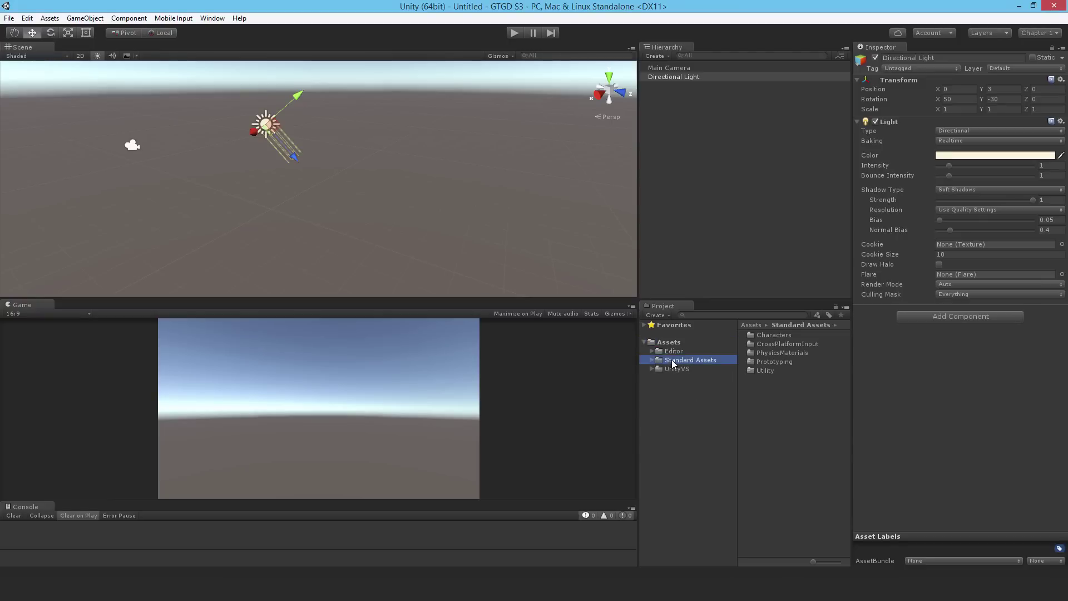
double_click(762, 362)
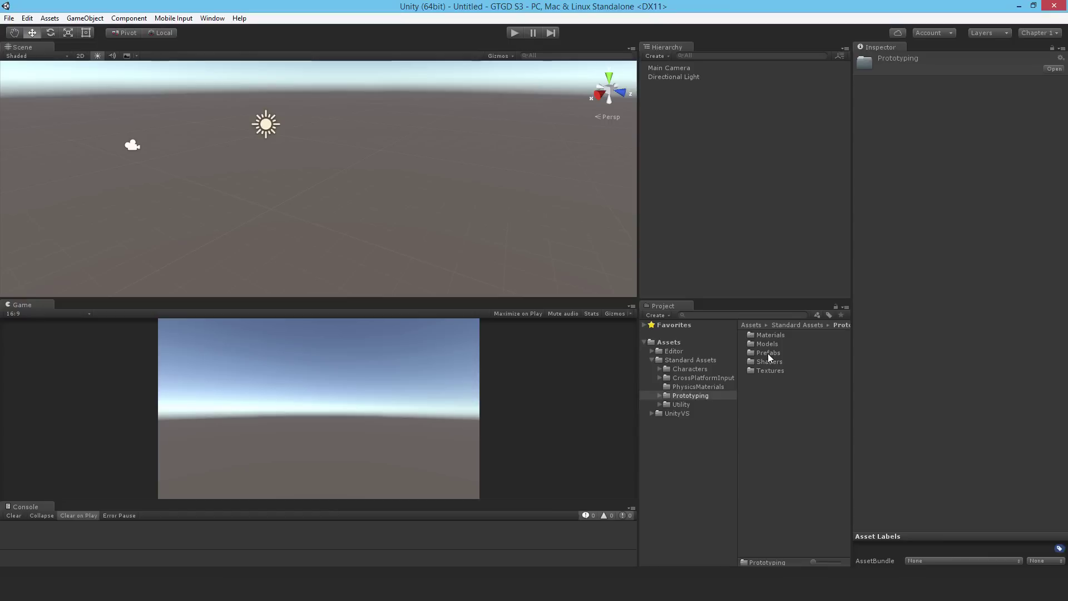
double_click(767, 353)
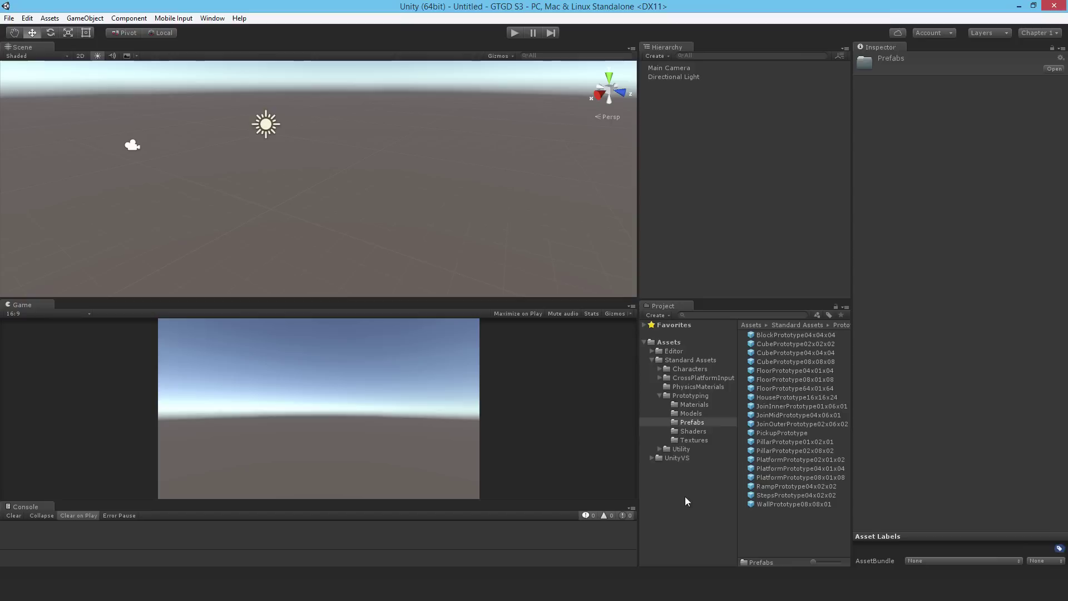
- Inspect the Main Camera and Directional Light objects in turn, and clear the selection
click(667, 66)
click(655, 76)
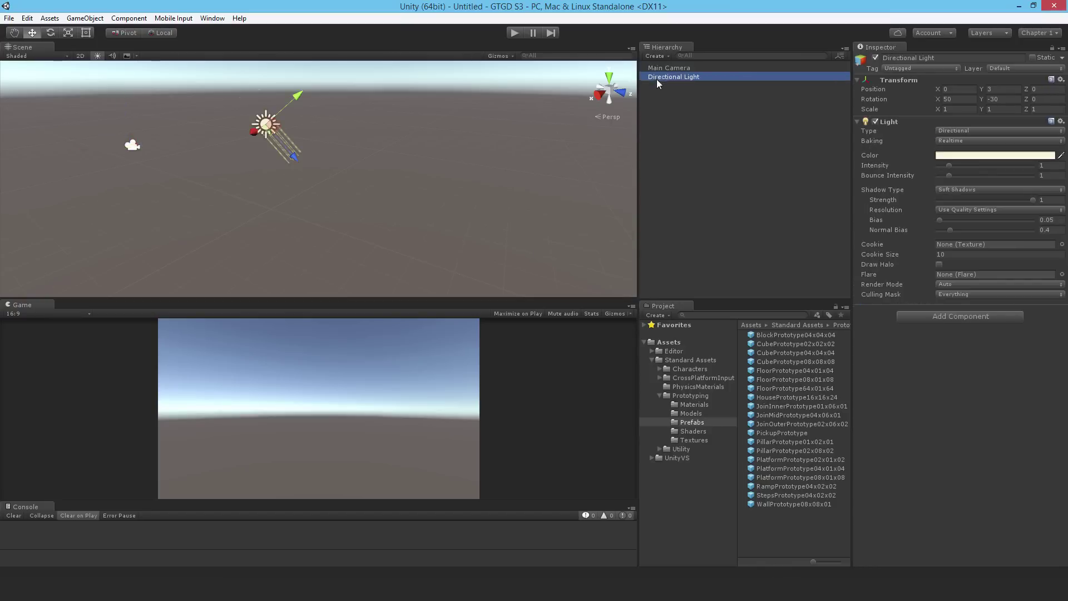
click(679, 148)
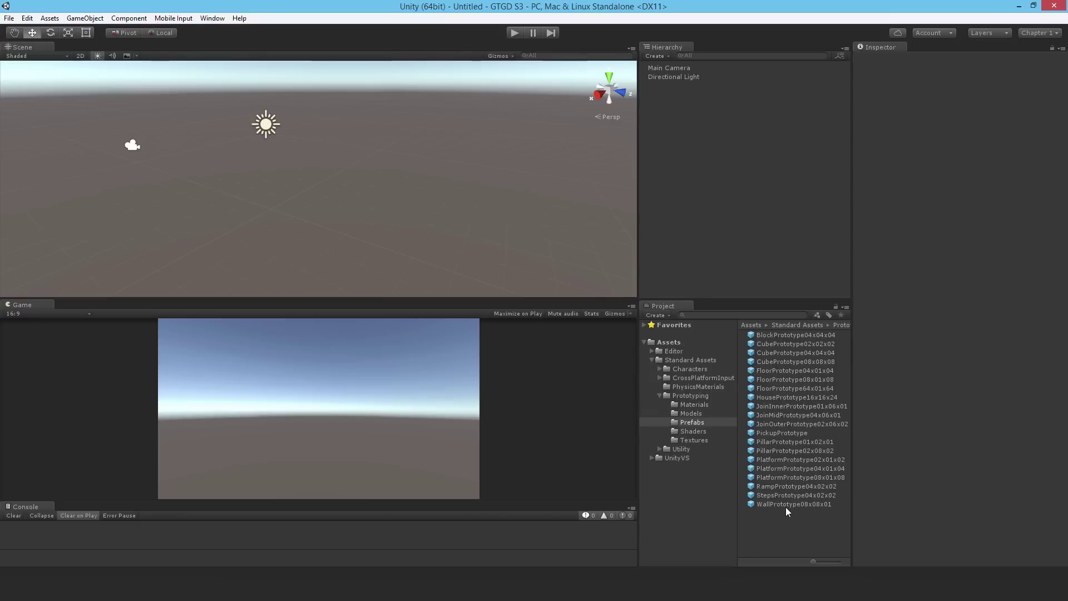
- Place the FloorPrototype64x01x64 prefab in the scene at about X -1.19, Y 0.61, Z 0.79
click(773, 387)
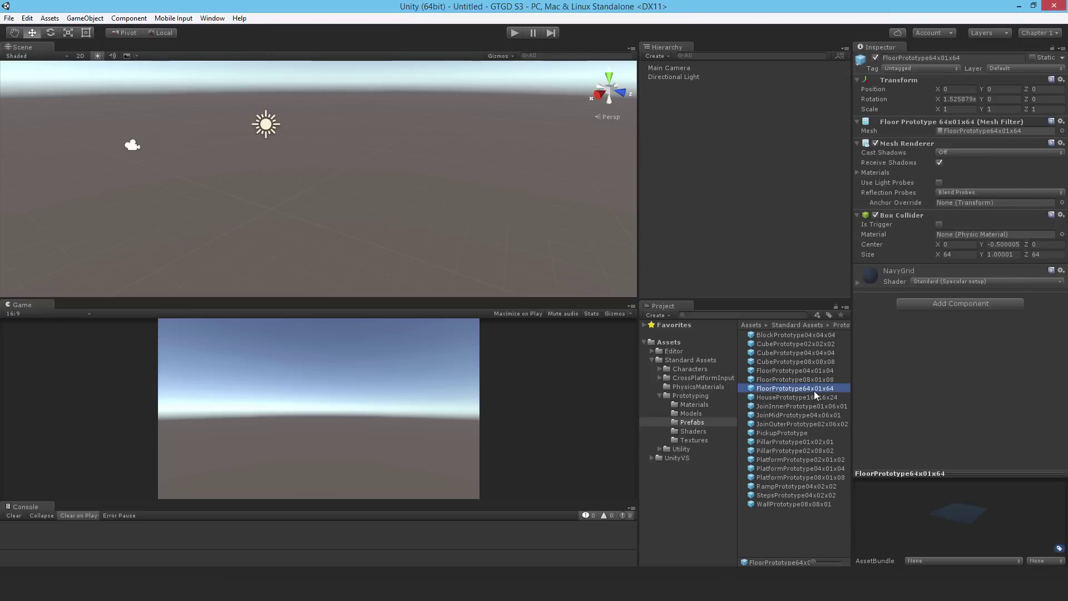
drag(840, 391, 696, 89)
drag(698, 136, 309, 188)
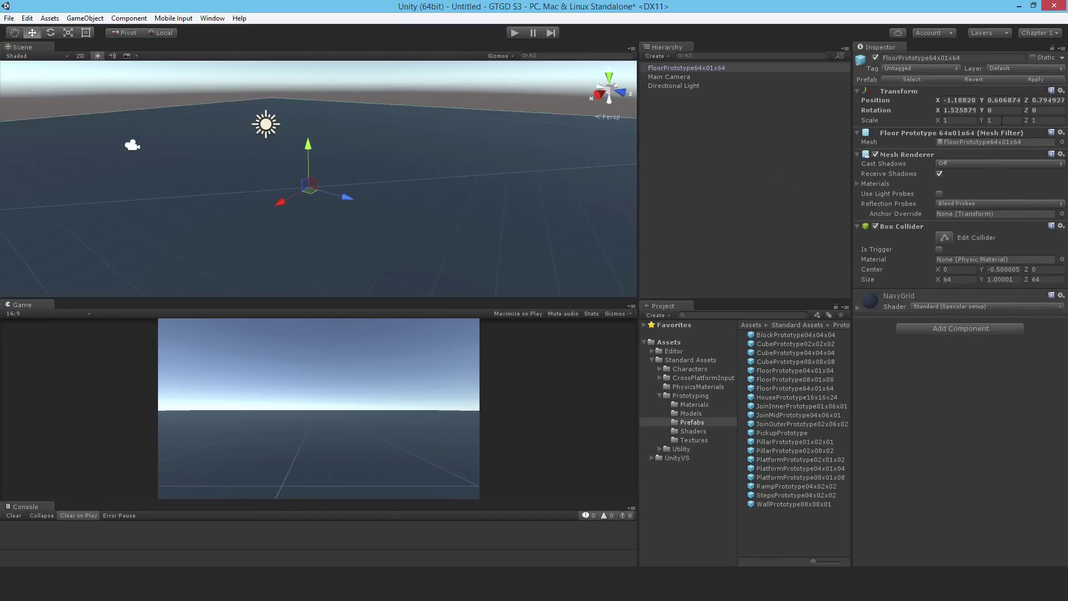
- Reset the FloorPrototype64x01x64 object's position and rotation to 0 on all axes
click(1061, 91)
click(968, 195)
click(1061, 90)
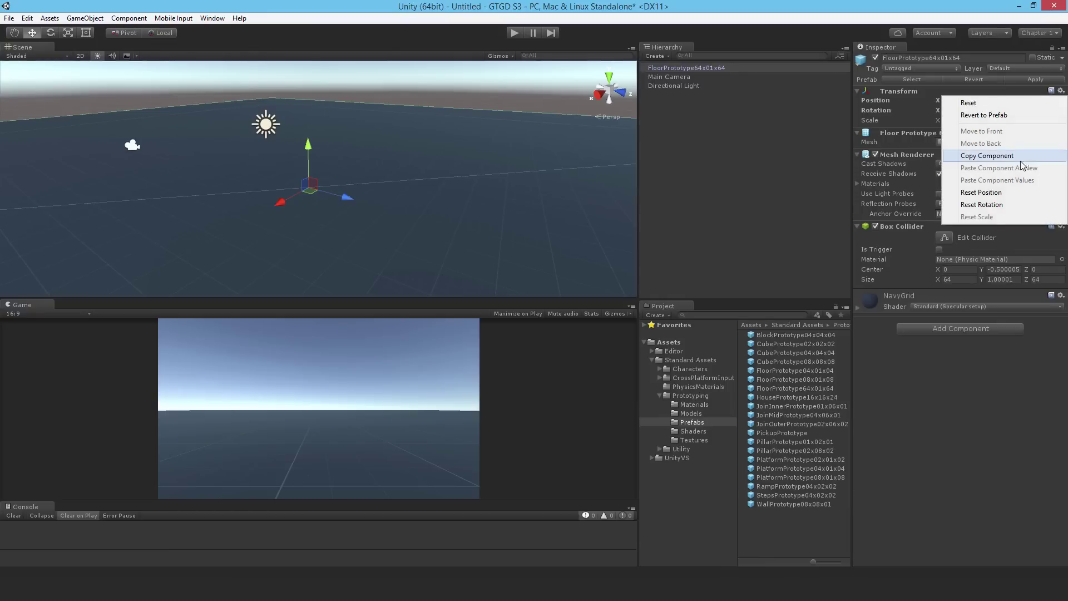
click(982, 193)
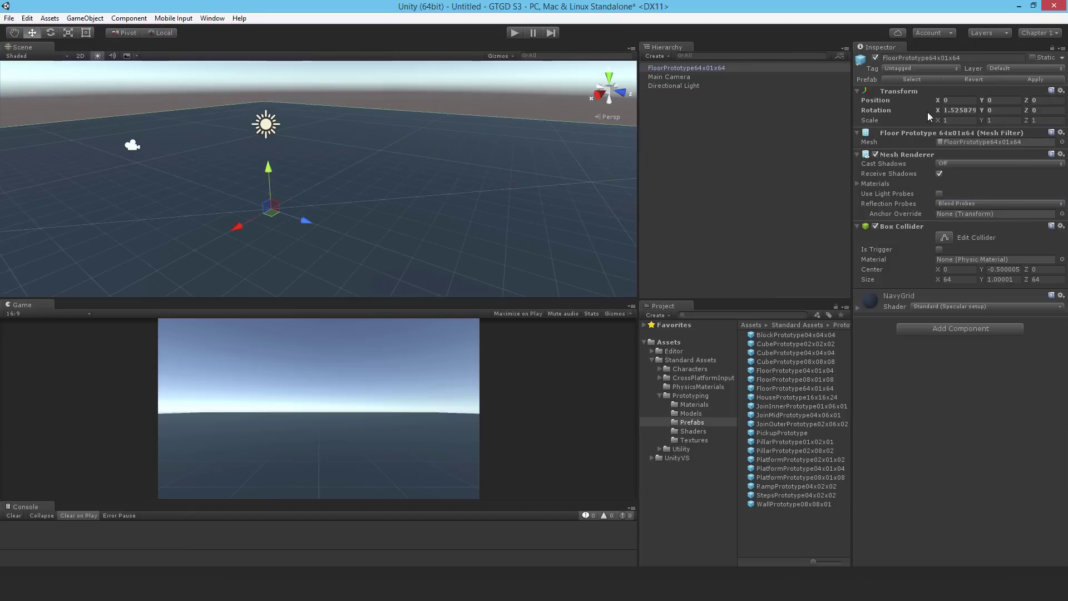
click(1061, 90)
click(1010, 206)
- Toggle the floor's Mesh Renderer off and back on, then locate and preview its mesh asset in the Models folder
click(875, 154)
click(875, 155)
click(963, 142)
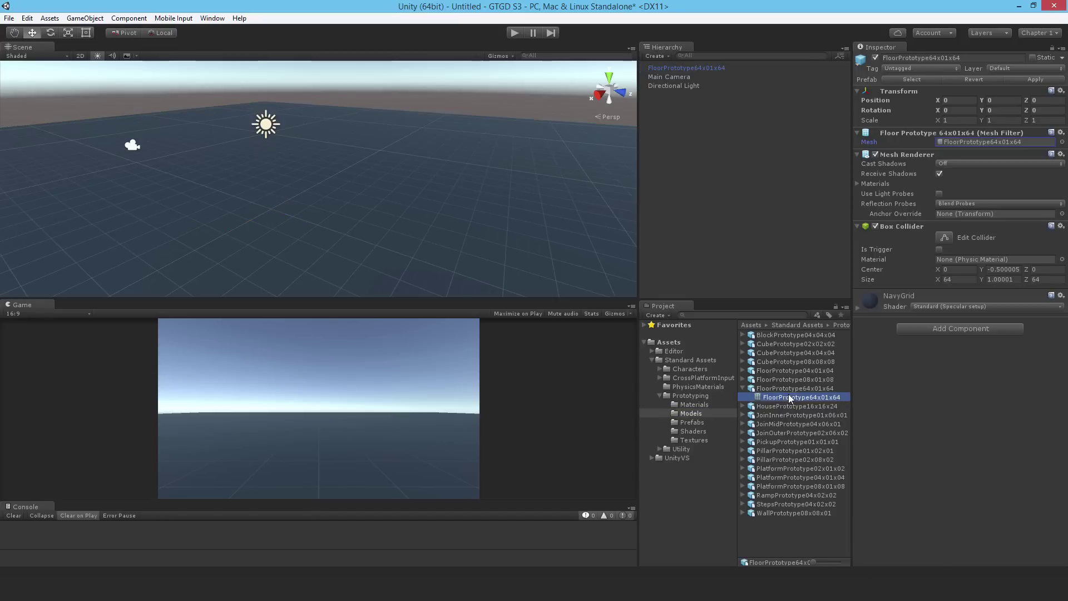
click(789, 395)
drag(964, 520, 921, 548)
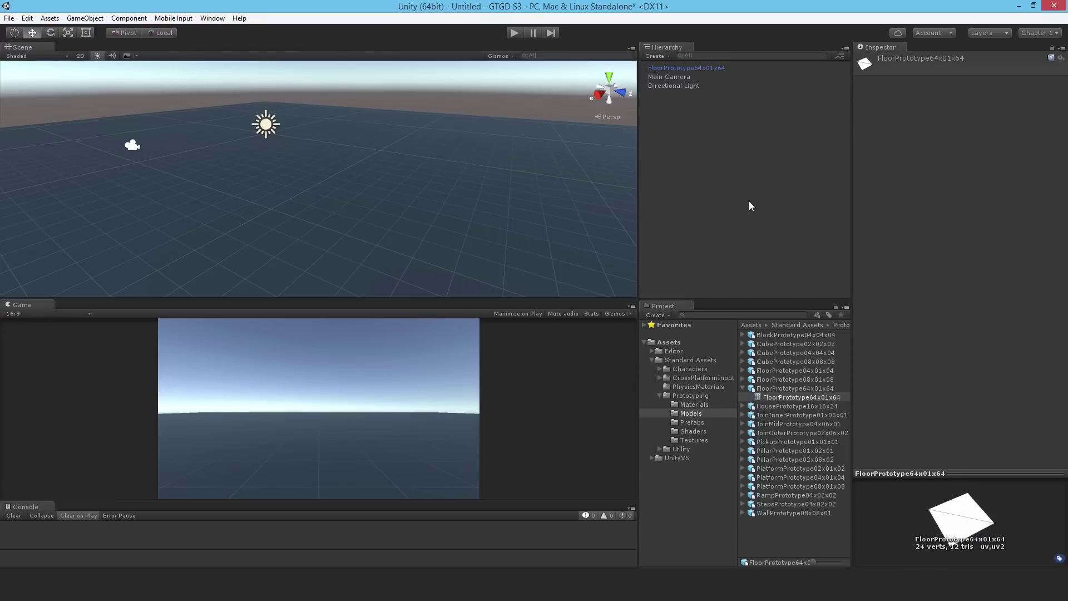
- Inspect the floor's NavyGrid material settings and locate the material asset from the Mesh Renderer's Materials list
click(687, 67)
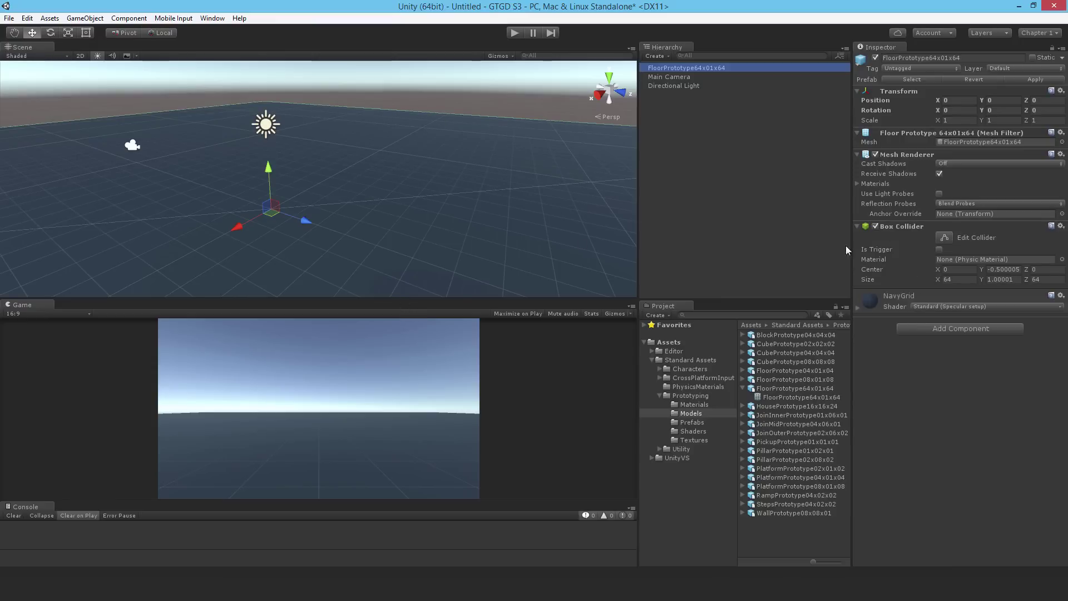
click(857, 307)
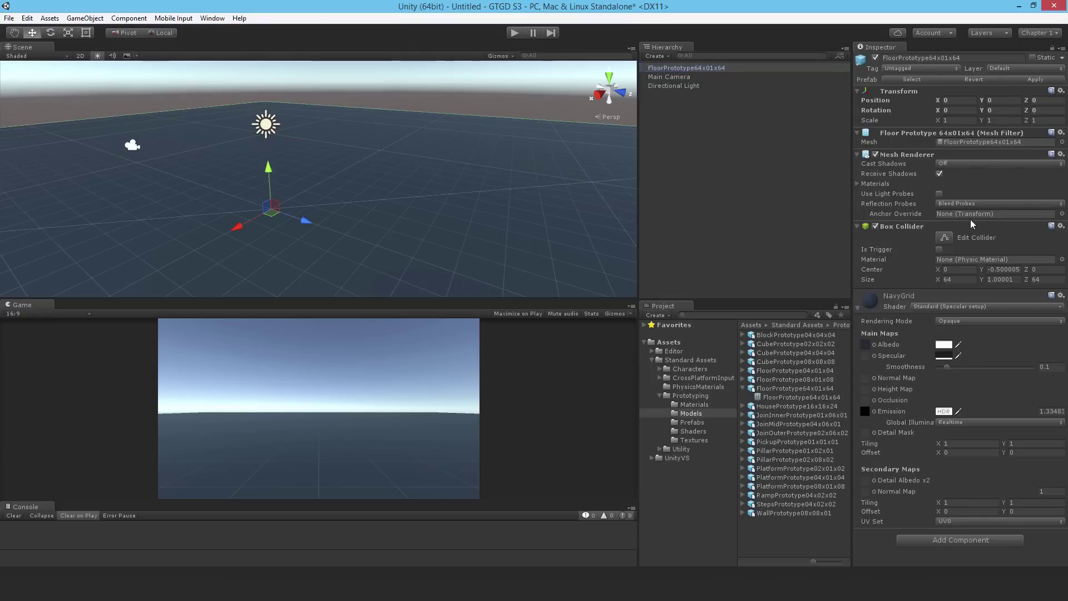
click(858, 184)
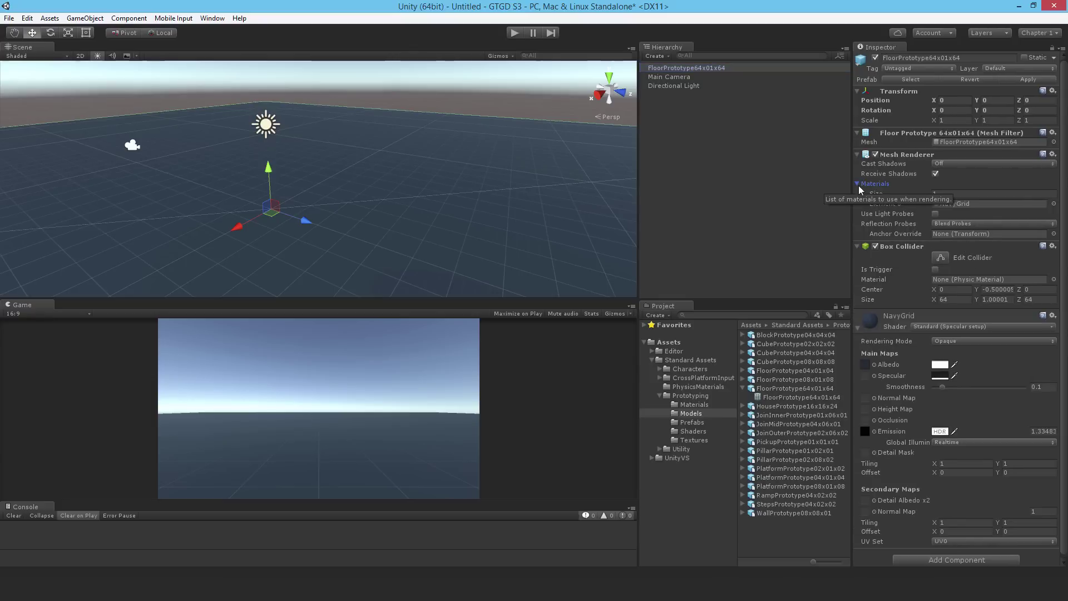
click(966, 205)
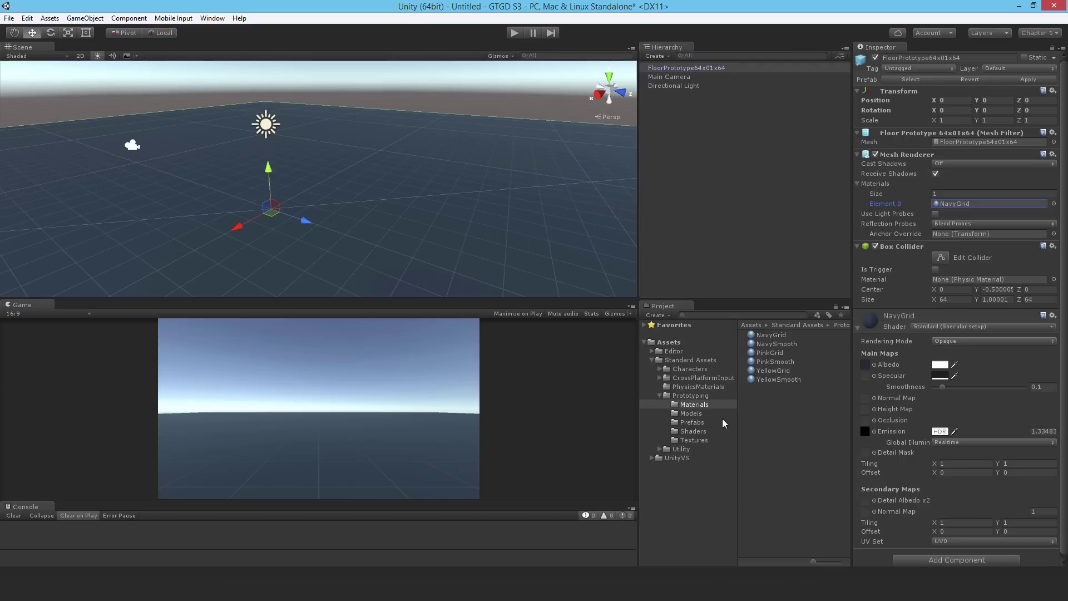
- Add the FPSController prefab from Characters > FirstPersonCharacter > Prefabs to the scene
click(660, 368)
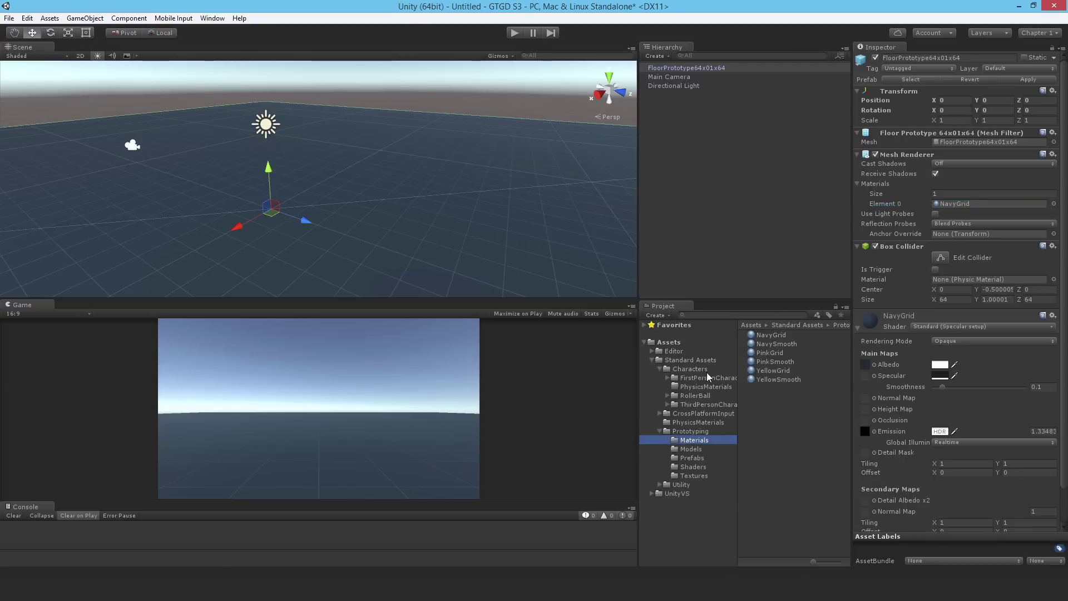
click(694, 379)
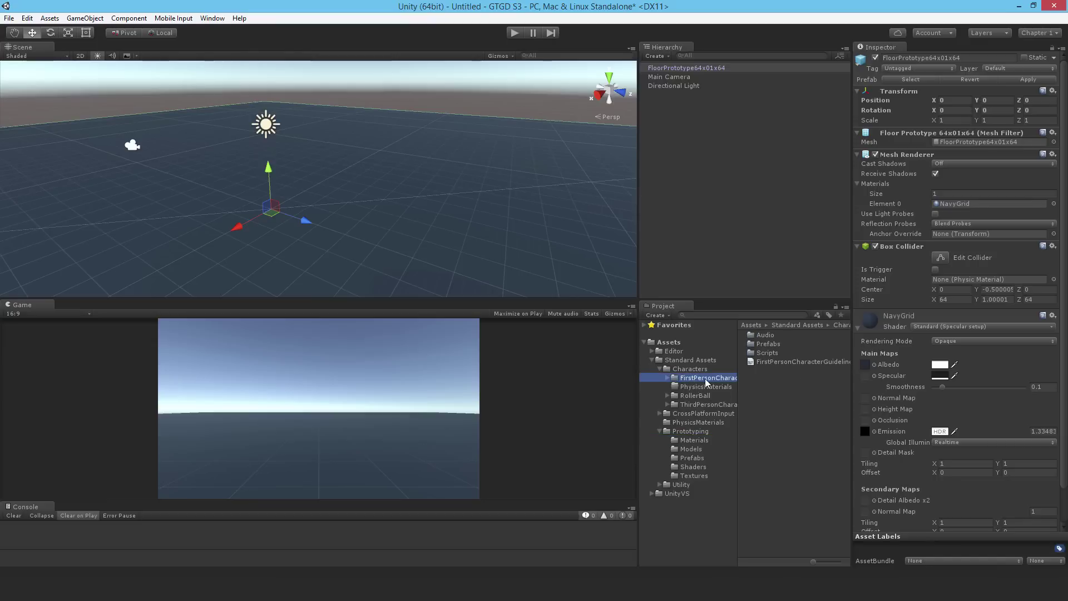
double_click(766, 345)
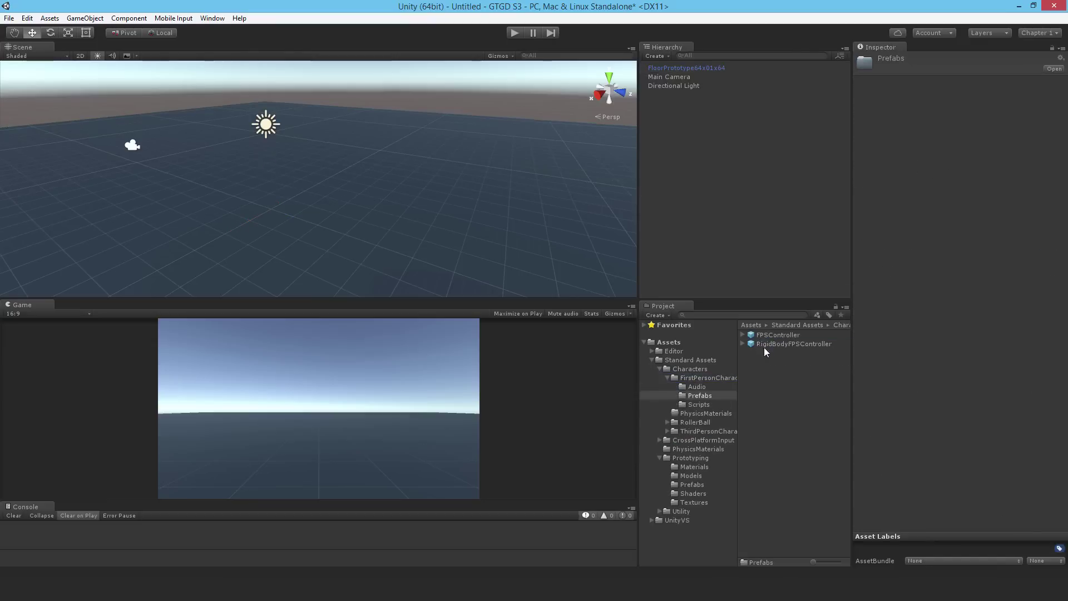
drag(775, 334, 682, 185)
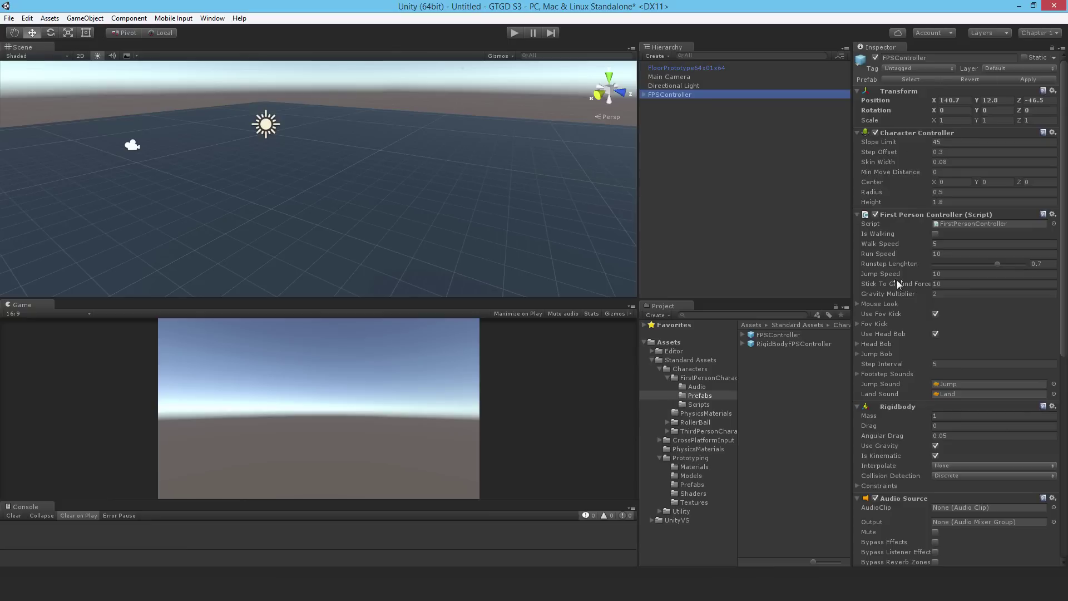
- Review the FPSController's Character Controller, First Person Controller, Rigidbody and Audio Source components
scroll(949, 308, down, 7)
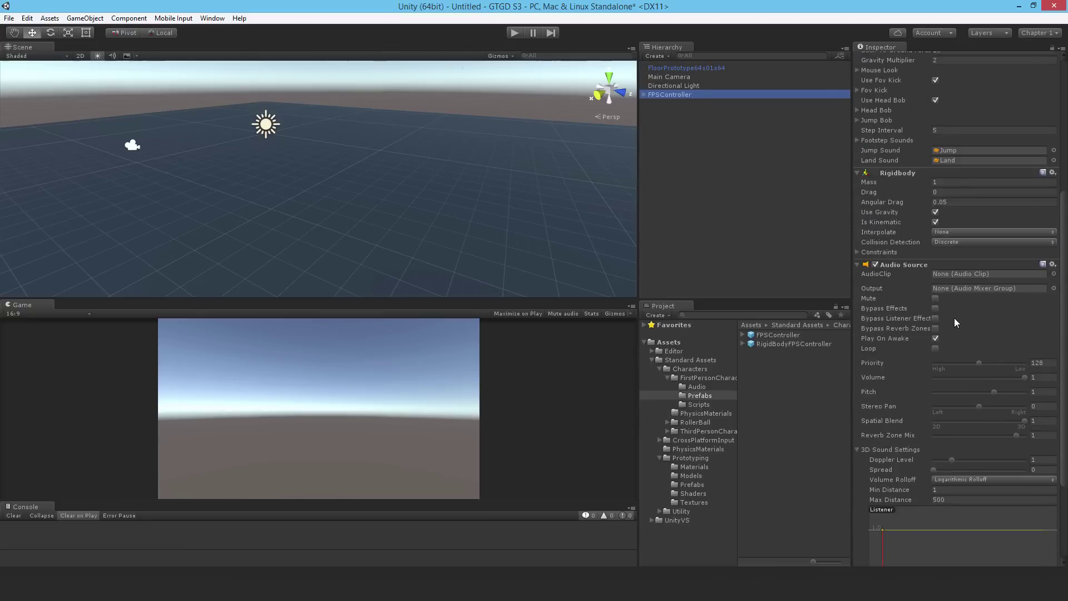
scroll(954, 319, up, 7)
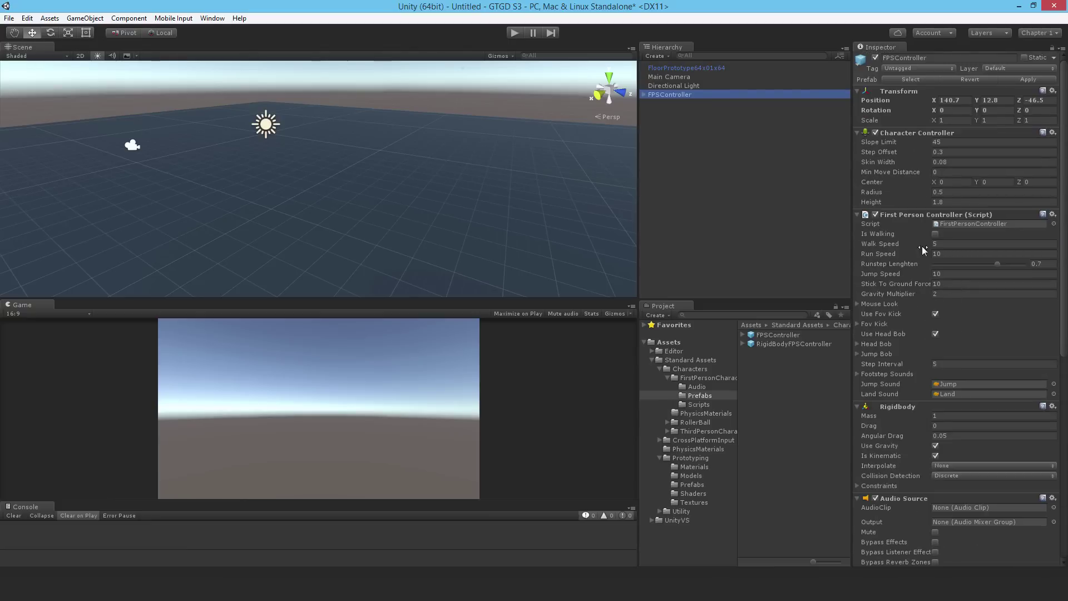
click(858, 132)
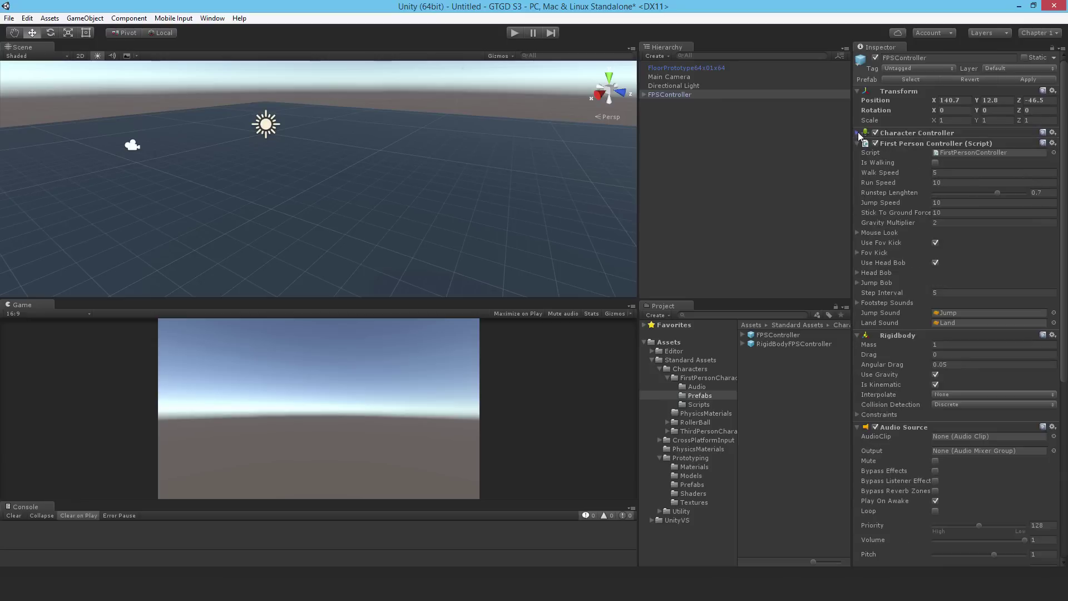
click(856, 143)
click(858, 154)
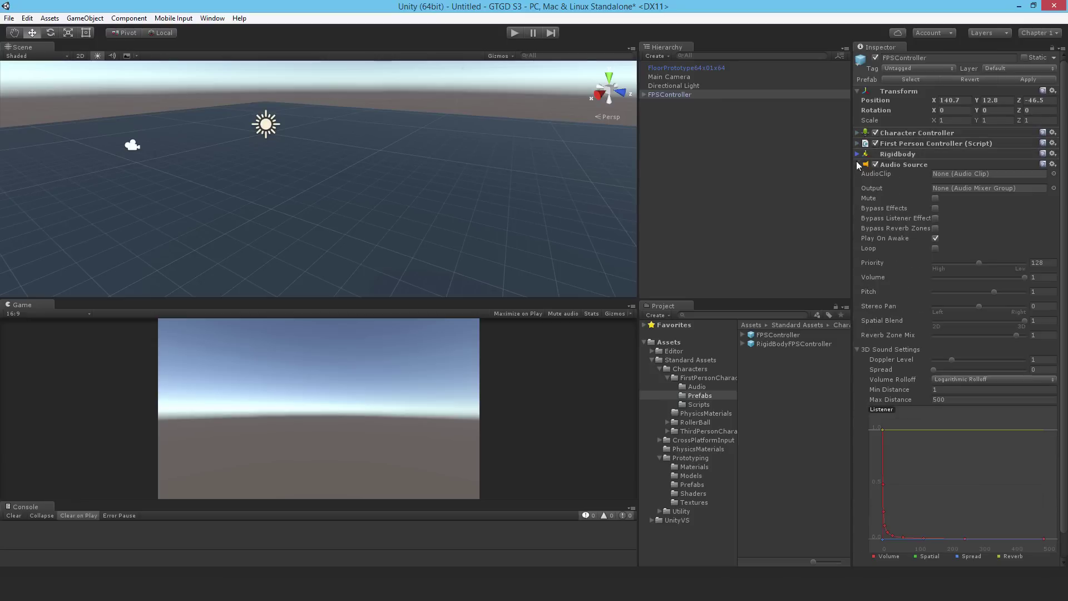
click(858, 164)
click(857, 133)
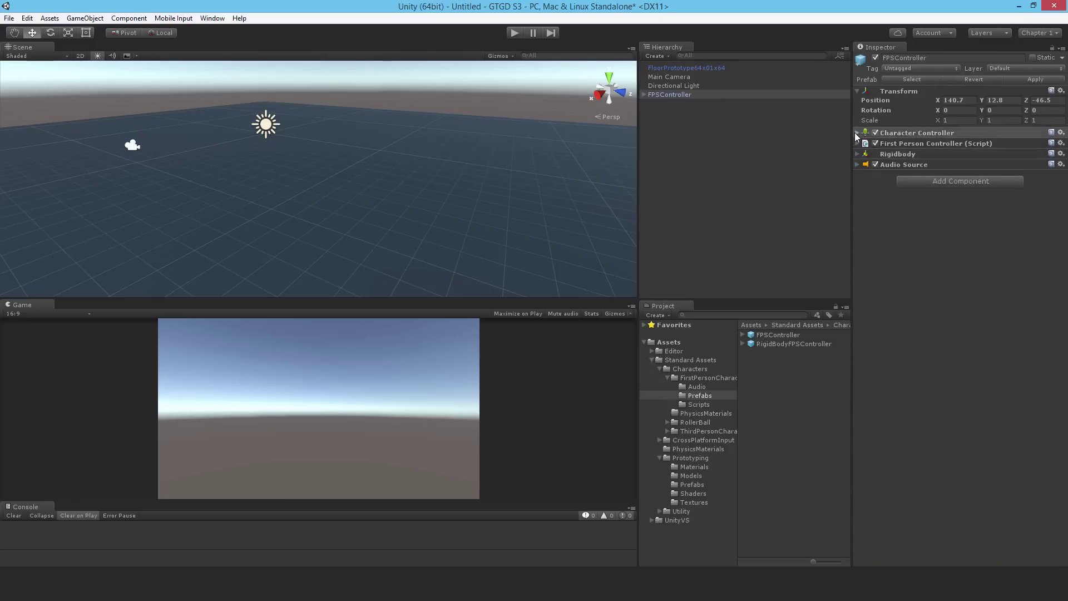
click(856, 214)
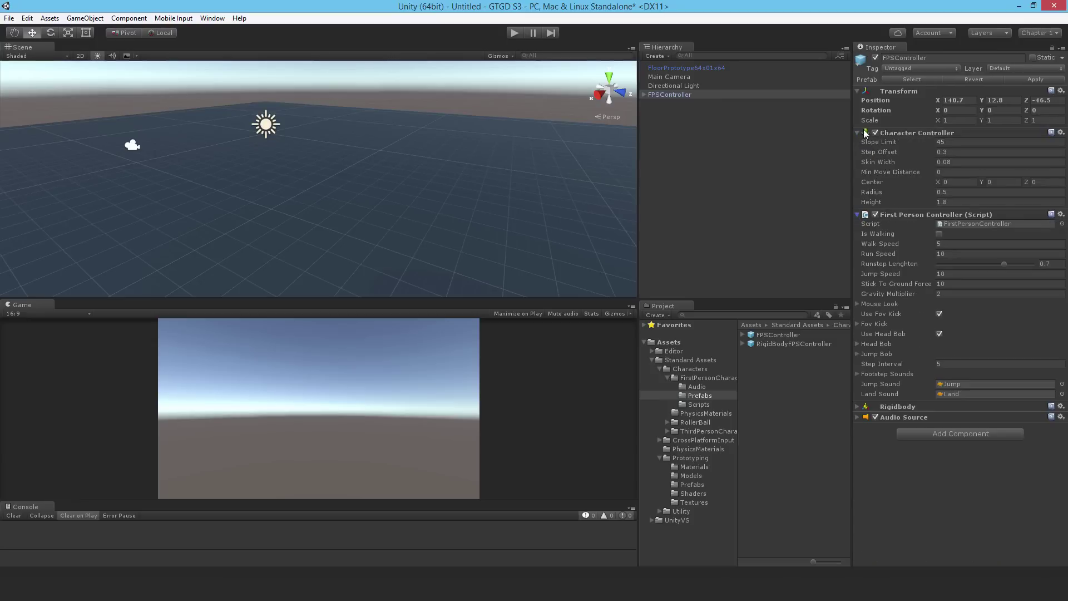
click(857, 412)
click(857, 498)
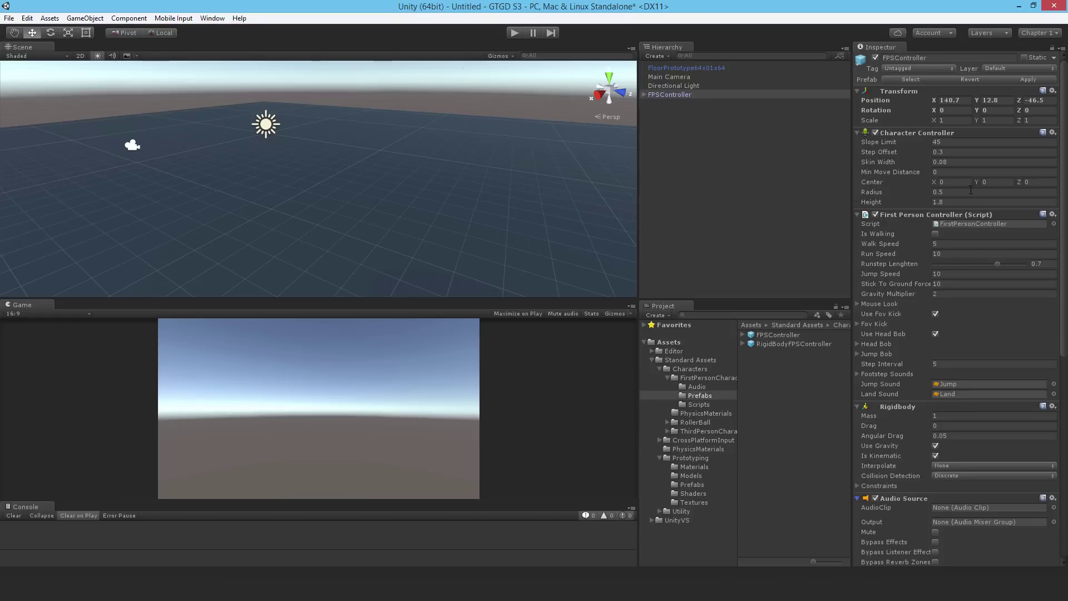
- Reset the FPSController's position to the origin and briefly run the scene in play mode
click(1052, 91)
click(981, 192)
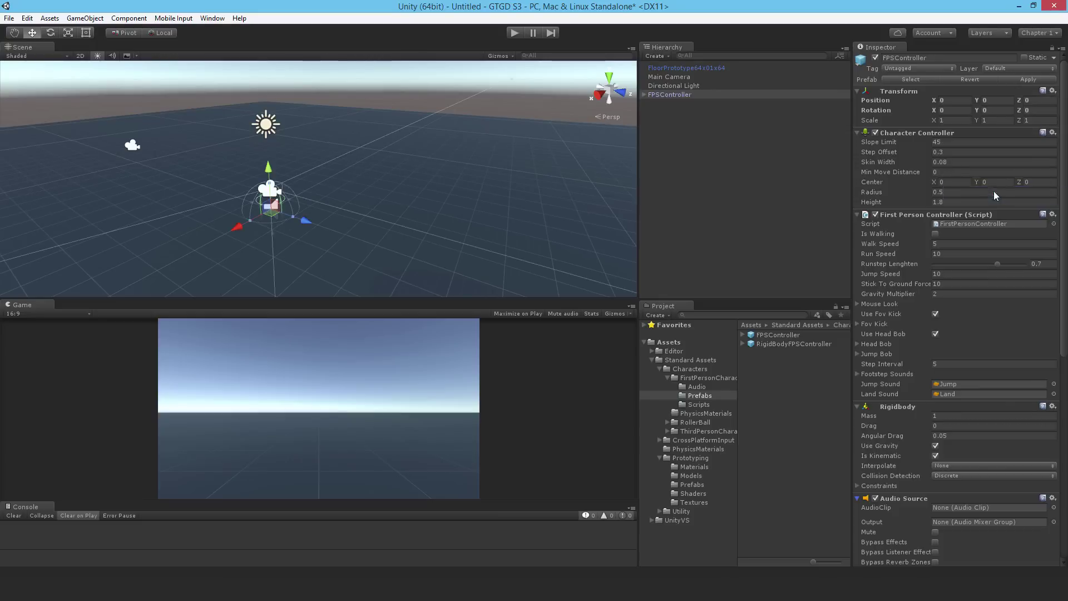
mouse_move(323, 238)
middle_down()
mouse_move(282, 254)
mouse_move(259, 236)
mouse_move(309, 111)
mouse_move(321, 105)
mouse_move(320, 244)
middle_up()
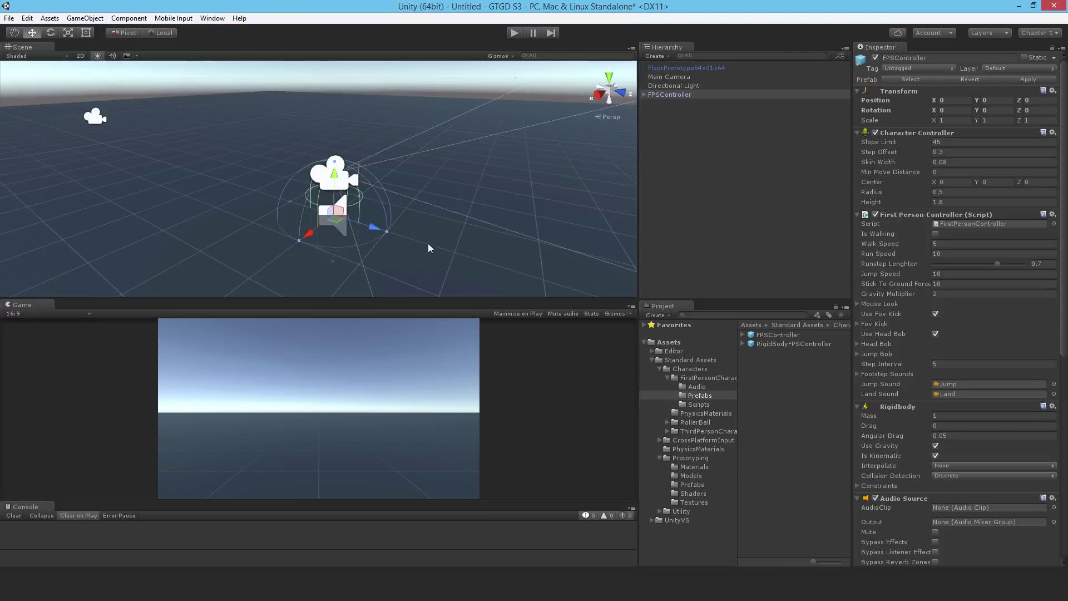
click(512, 33)
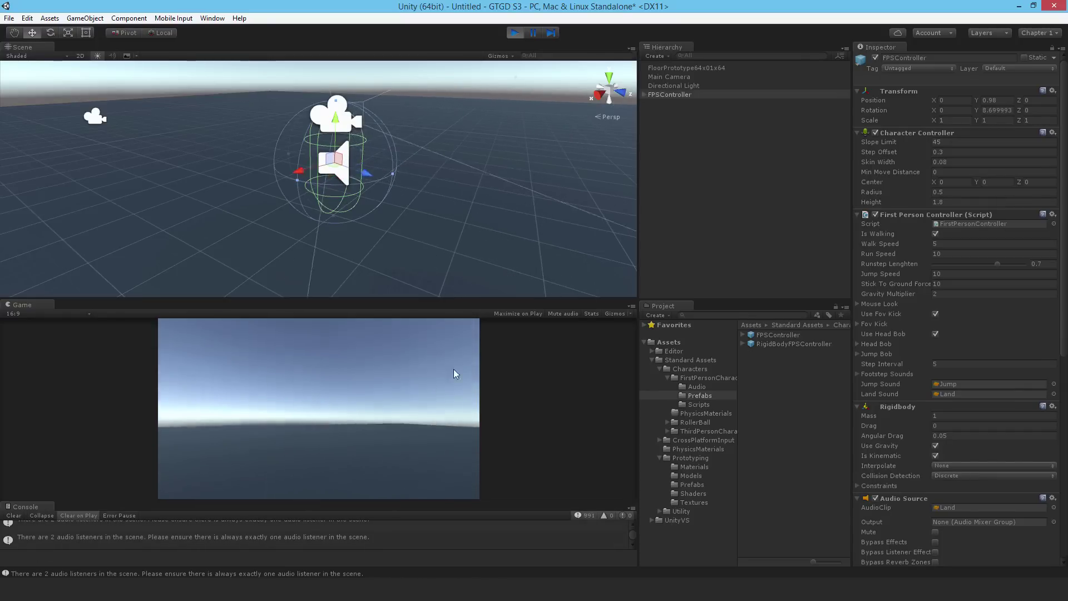
click(515, 32)
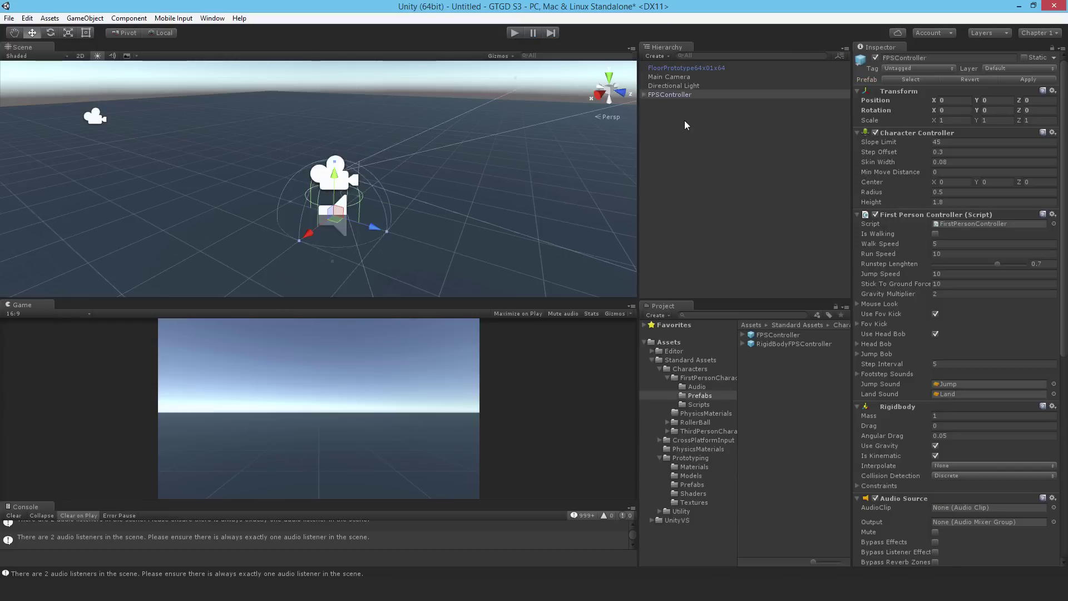
- Inspect the components of the Main Camera and of the FPSController's FirstPersonCharacter child, looking for Audio Listeners
click(663, 78)
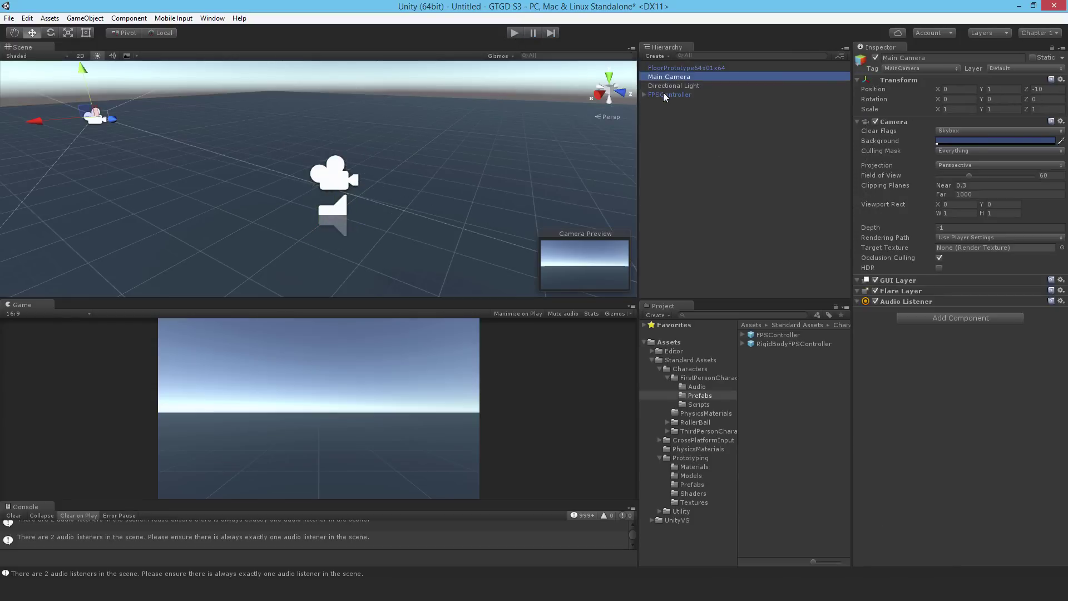
click(643, 94)
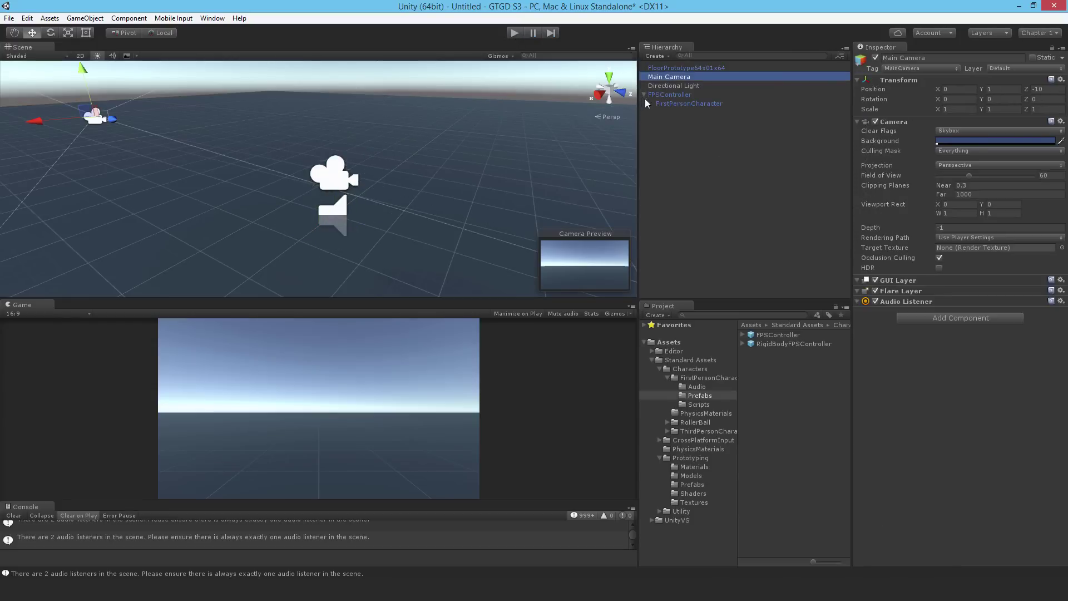
click(680, 104)
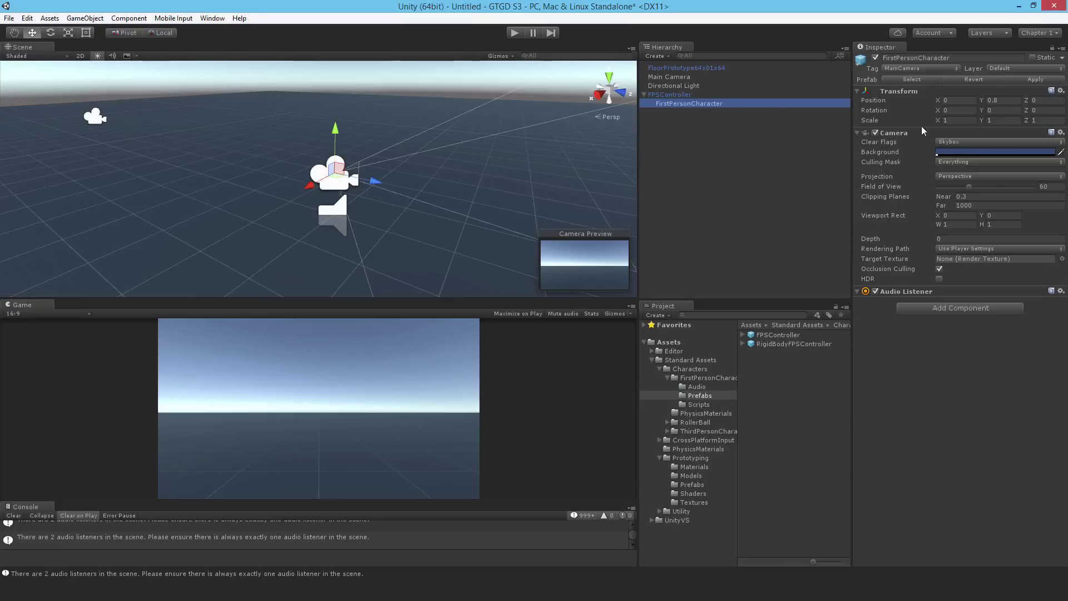
- Try running the scene with the Main Camera's Audio Listener disabled, and re-enable the listener
click(669, 79)
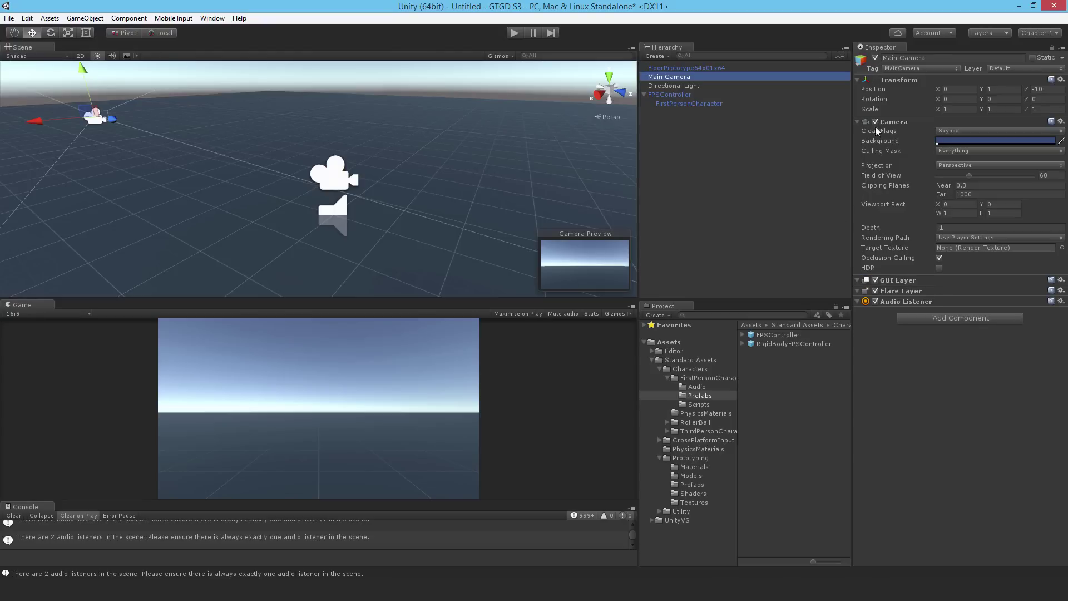
click(857, 301)
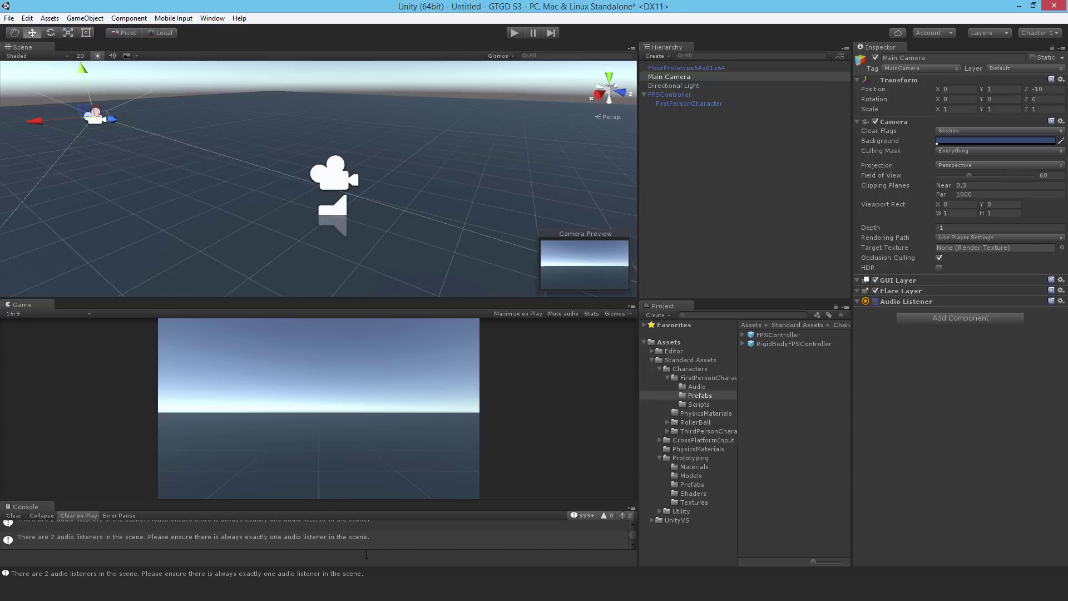
click(514, 33)
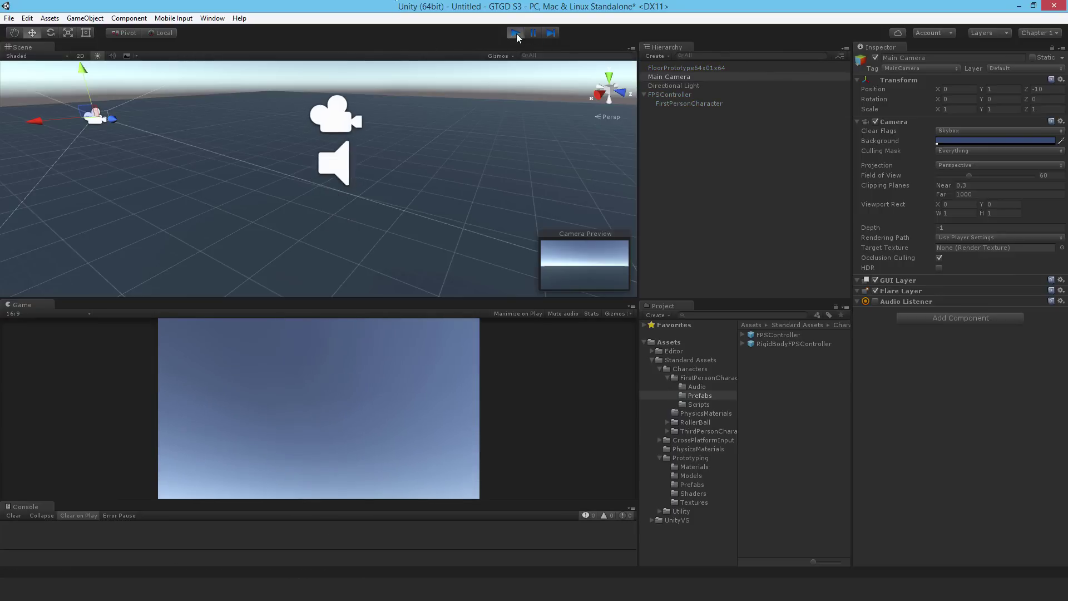
click(515, 33)
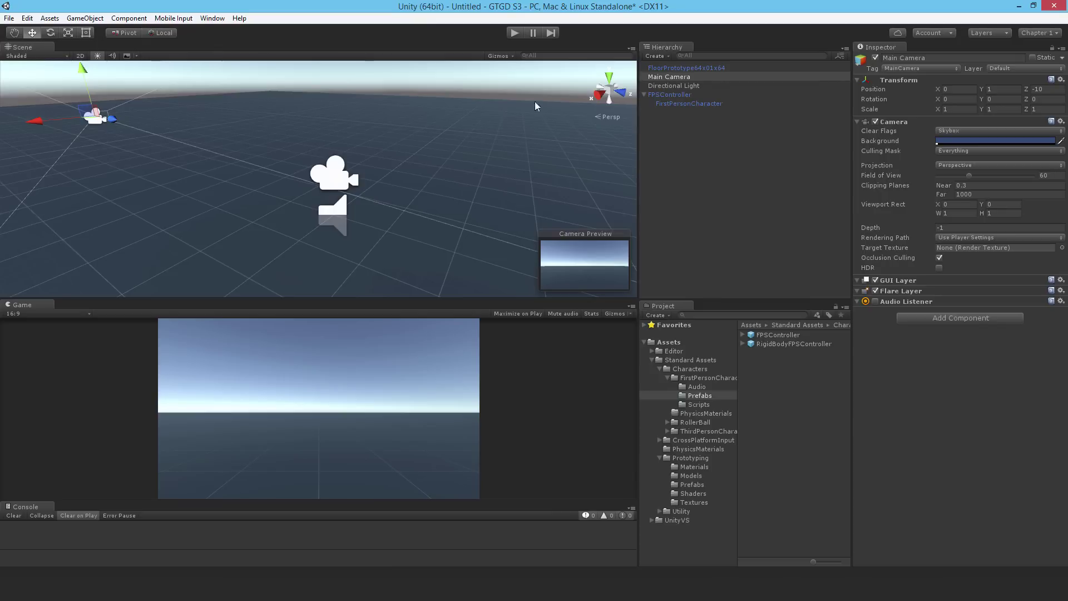
click(954, 158)
click(937, 503)
click(875, 301)
- Deactivate the whole Main Camera object in the scene
click(876, 58)
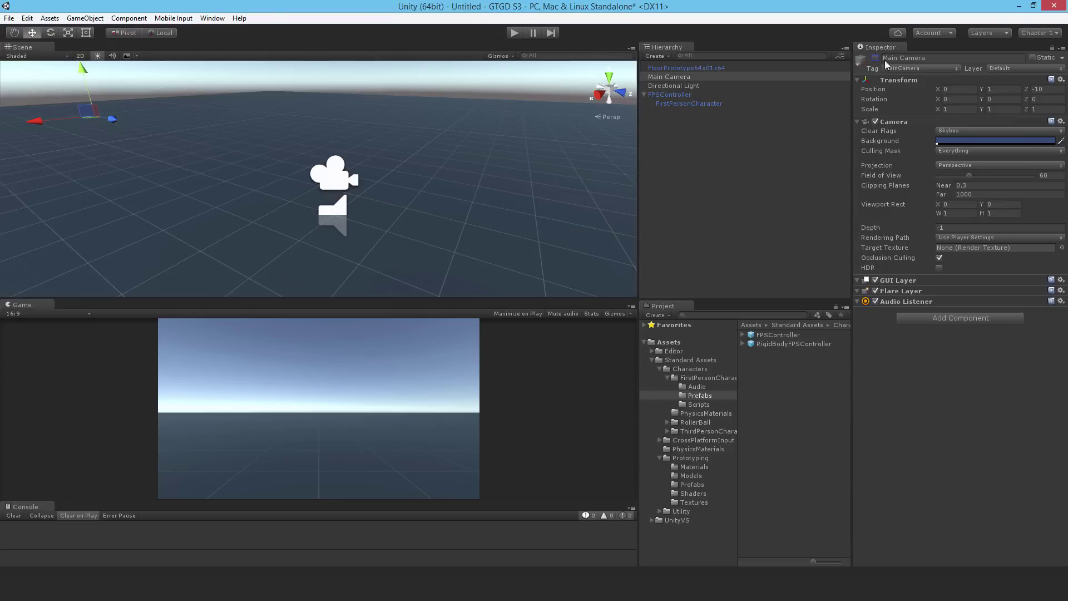
click(718, 151)
click(663, 78)
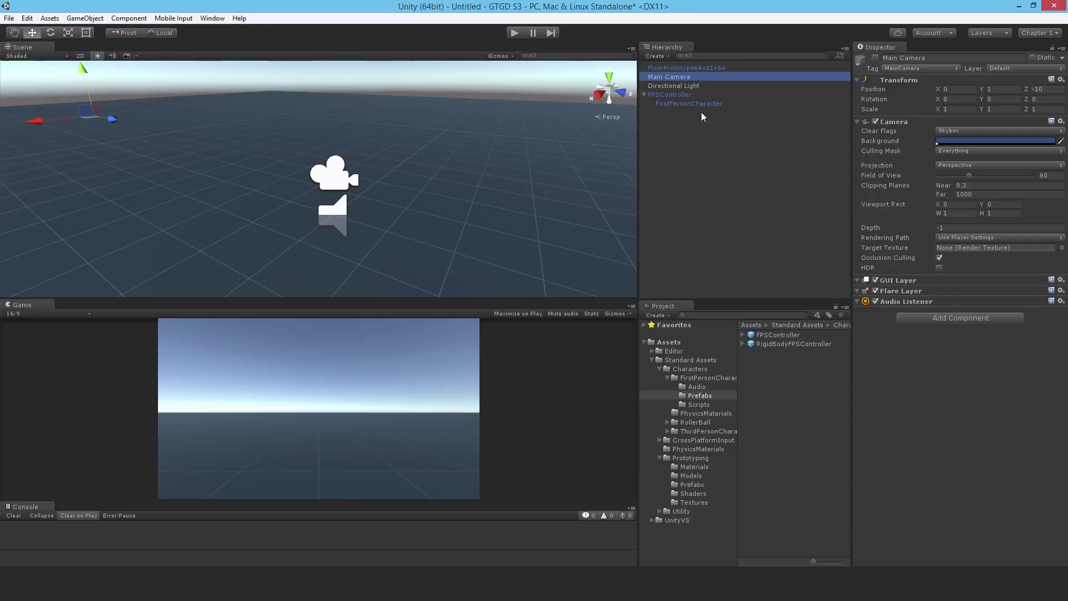
- Run the scene in play mode and test the first-person controller's walking, jumping and running
click(514, 33)
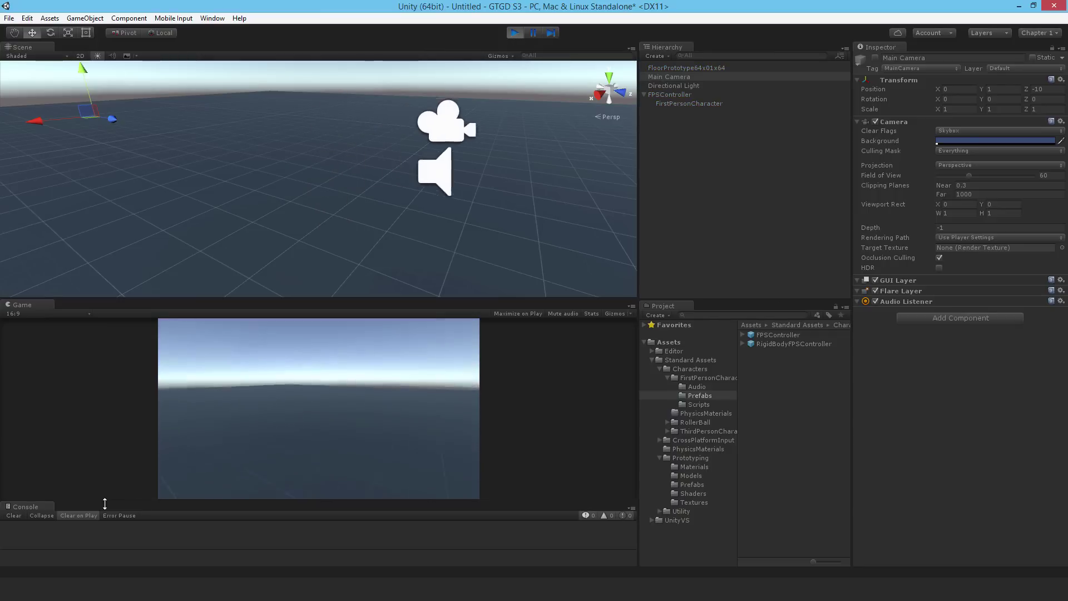
key(w)
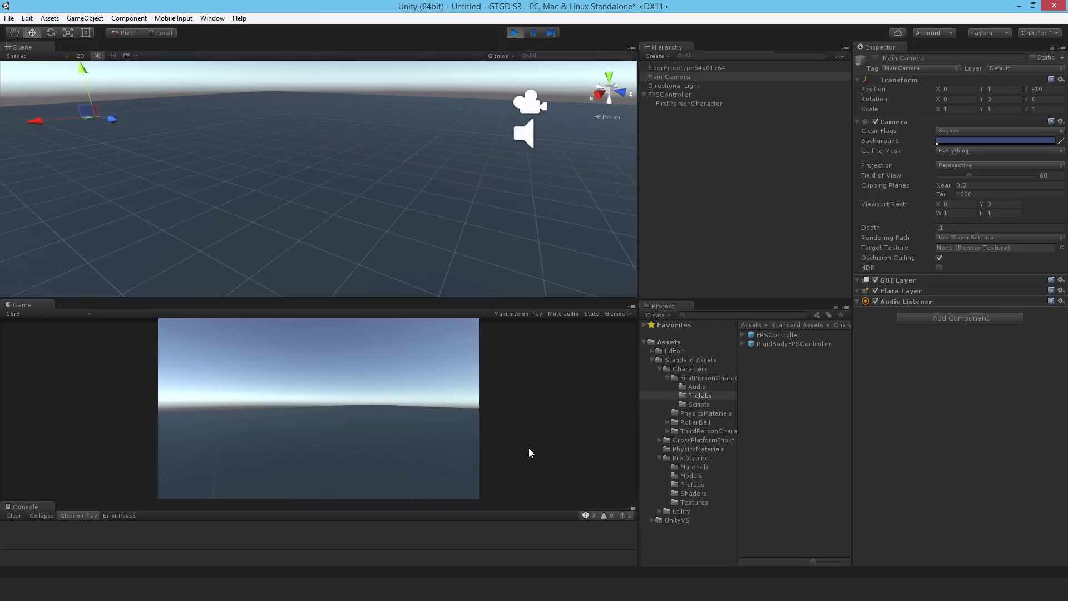
key(s)
key(space)
key(shift)
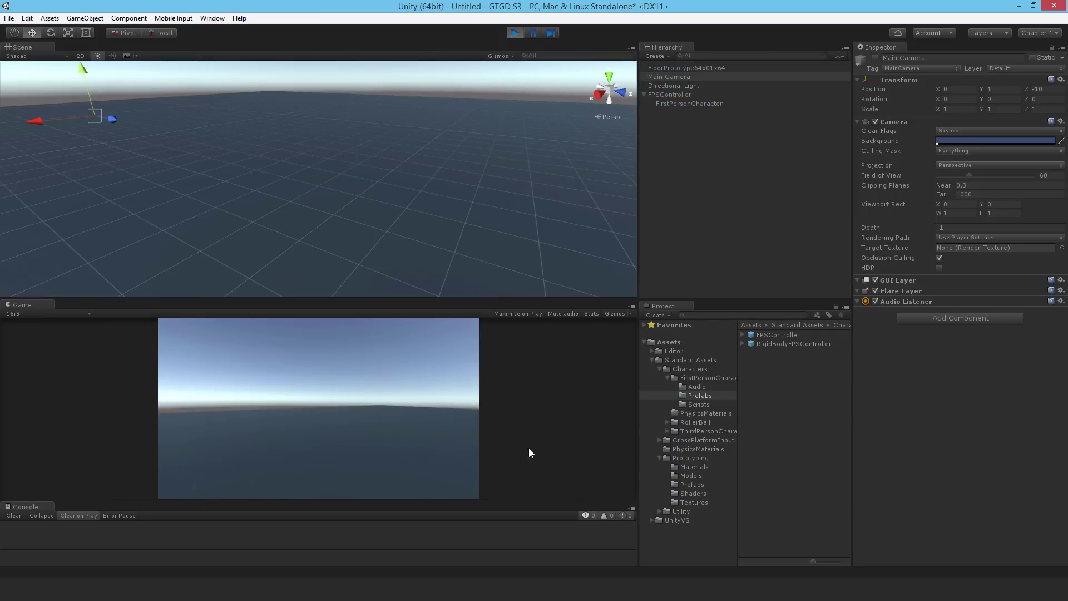
- Test running with the first-person controller once more and stop play mode
key(shift+w)
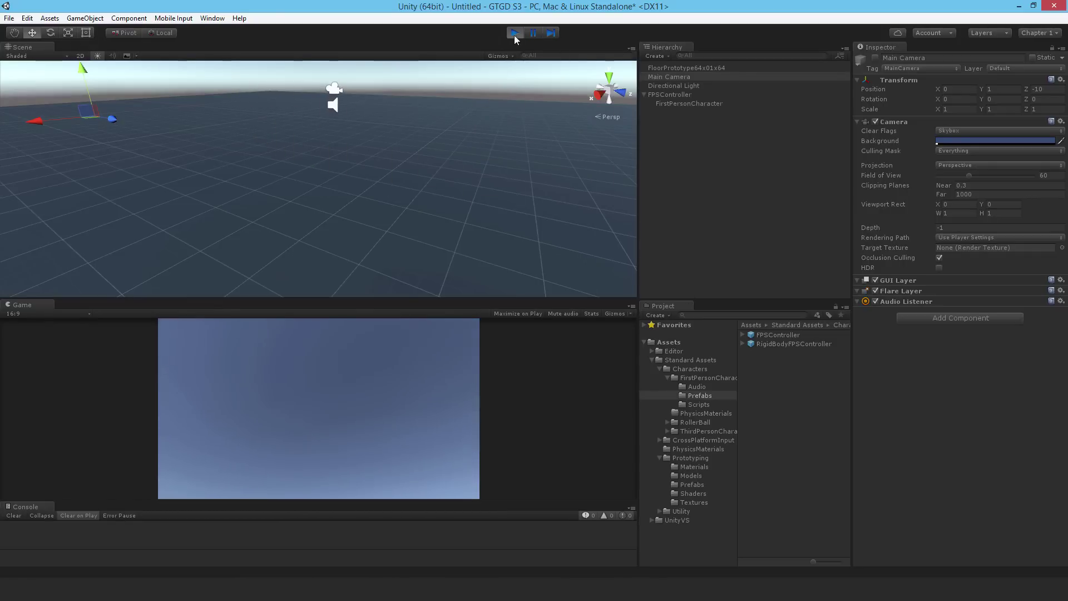
click(514, 33)
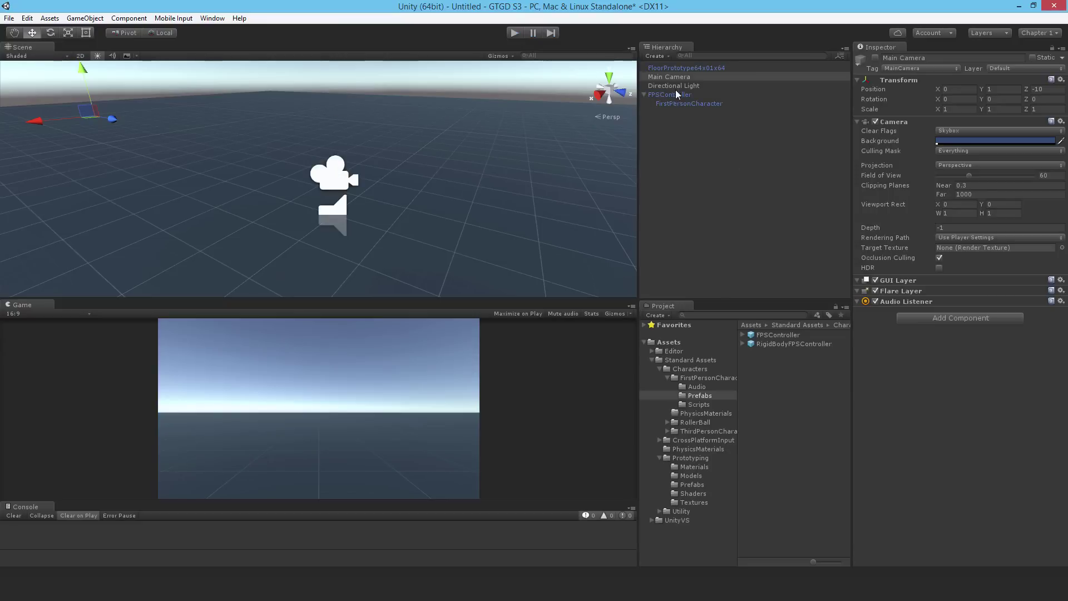
- Try raising the FPSController freely along its Y axis in two moves, and undo both moves
click(643, 96)
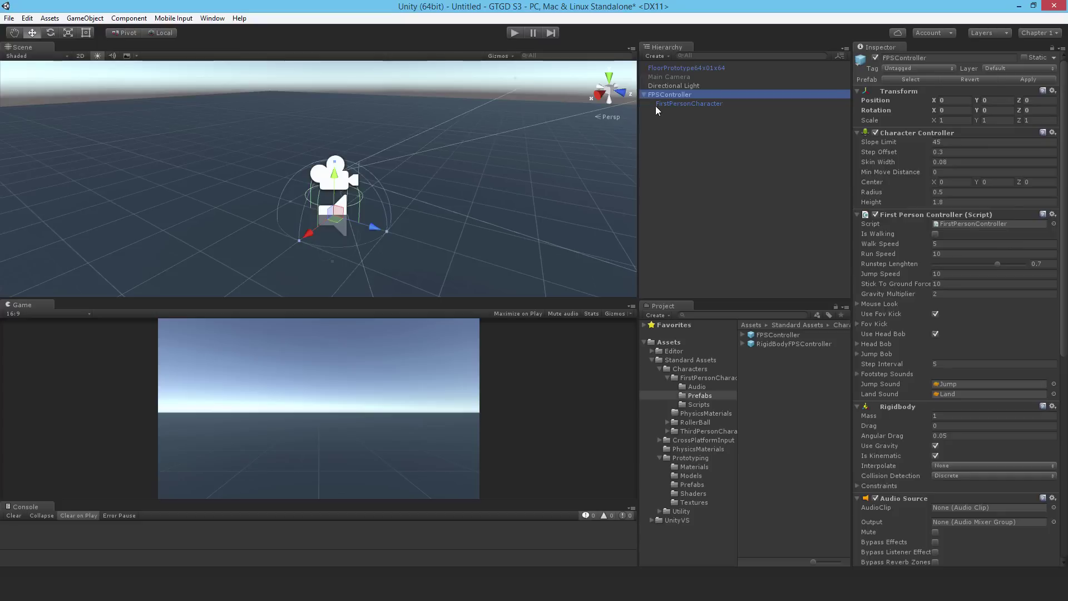
alt+drag(182, 241, 305, 239)
key(f)
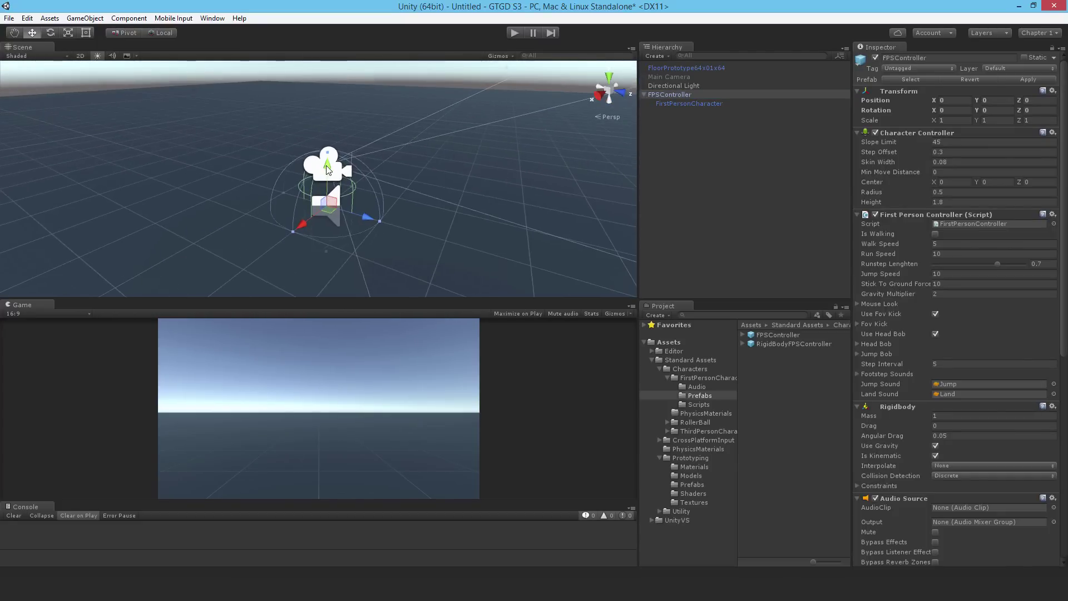
drag(329, 171, 324, 145)
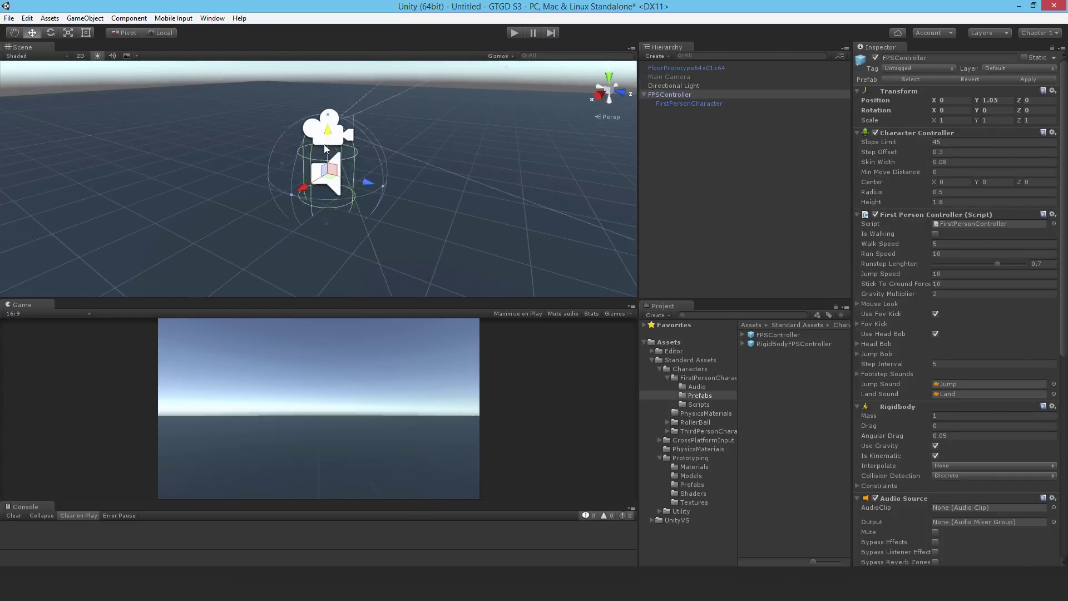
drag(327, 140, 322, 115)
key(ctrl+z)
key(ctrl+z)
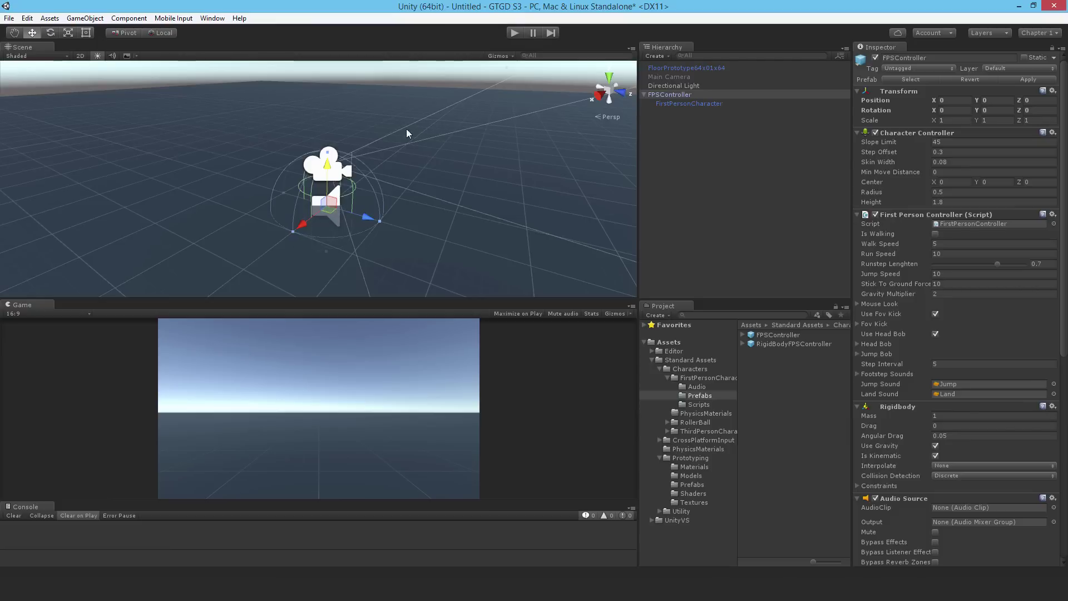
- Review the move, scale and rotation increments in the snap settings and close them
click(27, 18)
mouse_move(43, 299)
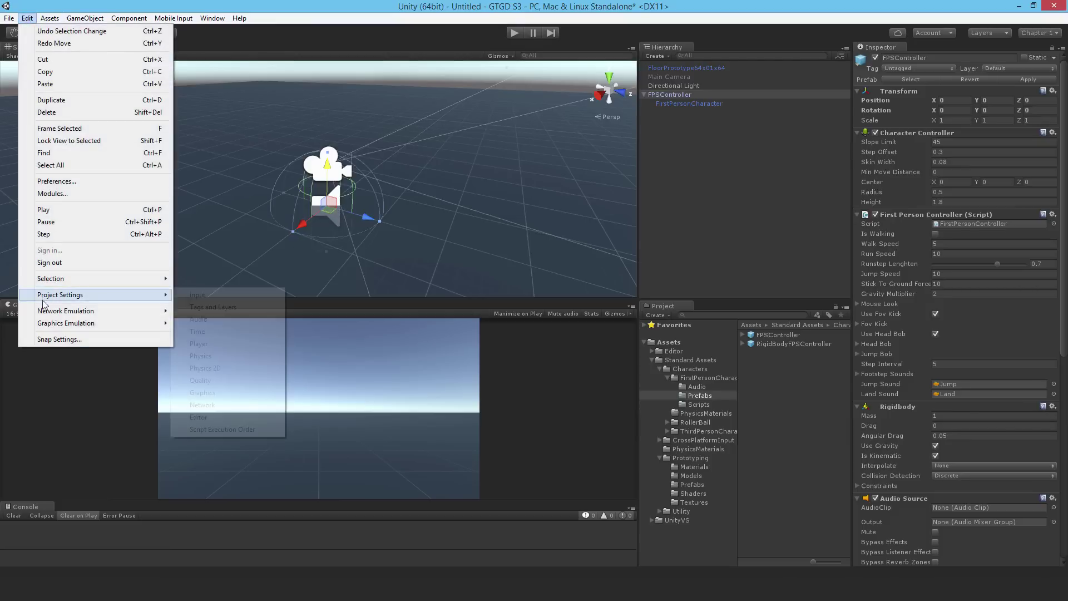
click(59, 339)
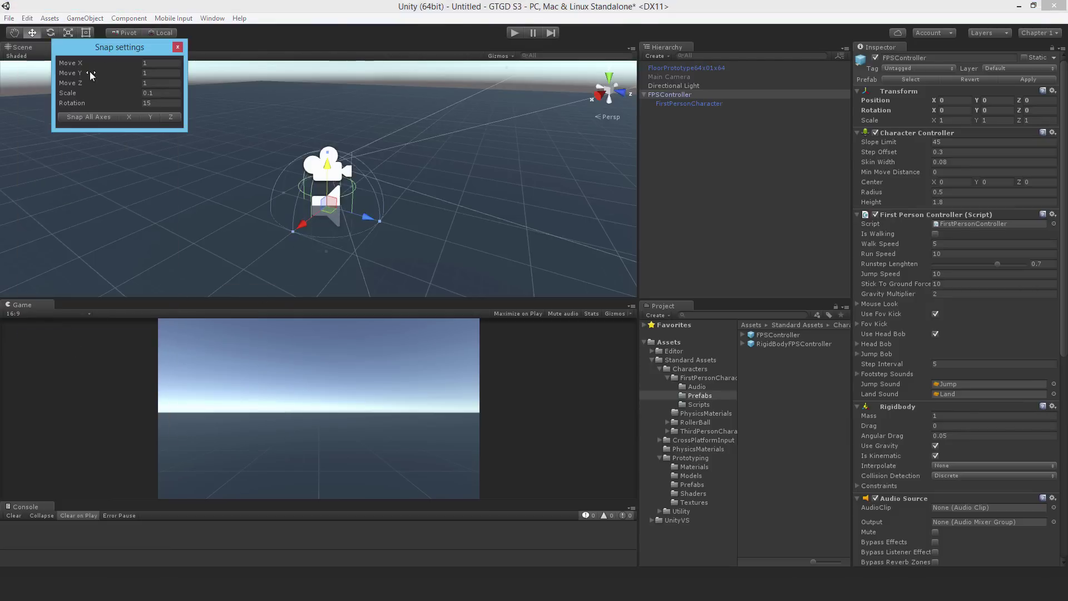
click(177, 49)
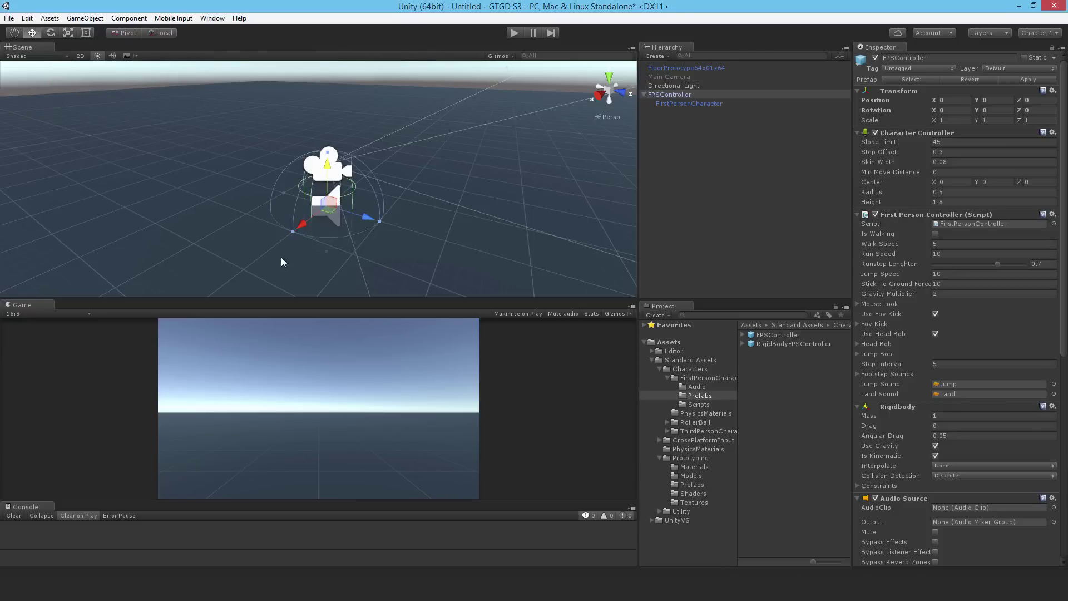
- Try the Hand, Move, Rotate, Scale and Rect tools in the scene with the FPSController selected, and return to the Move tool
click(14, 33)
drag(312, 188, 217, 195)
click(33, 33)
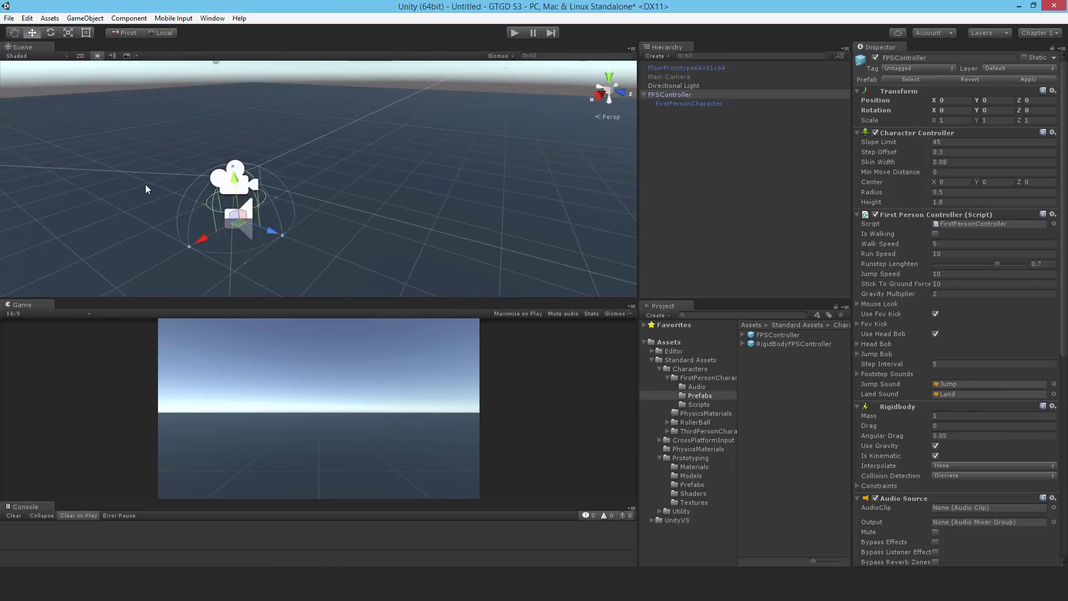
click(50, 32)
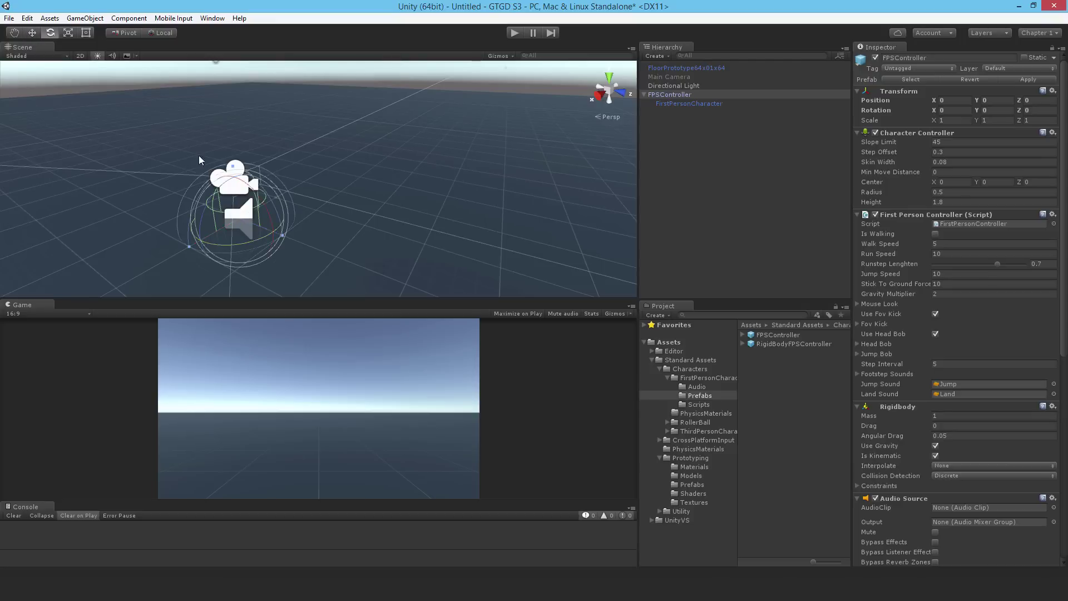
click(69, 34)
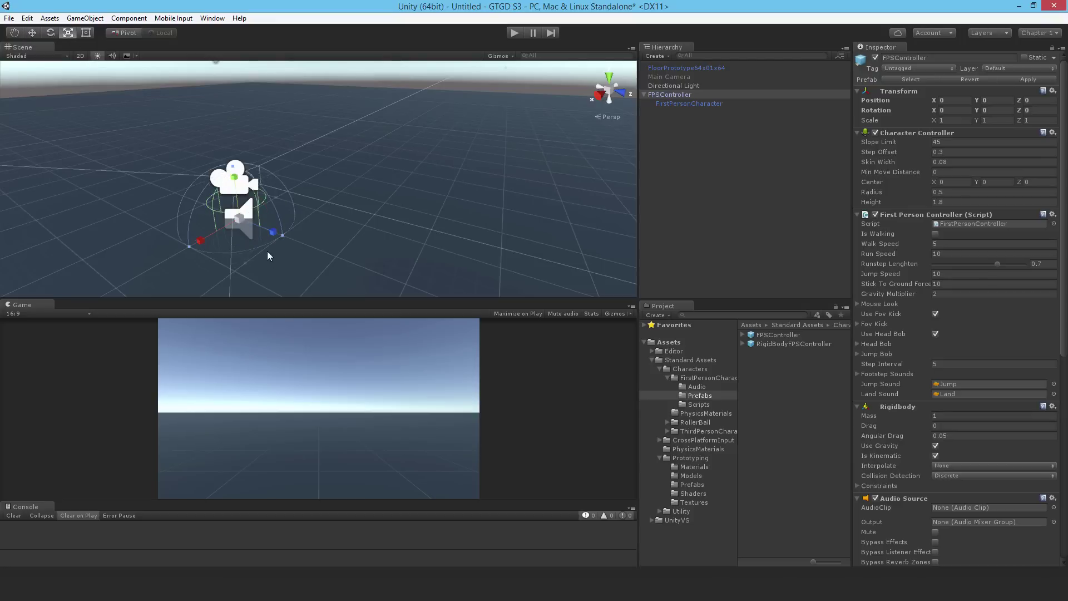
click(86, 32)
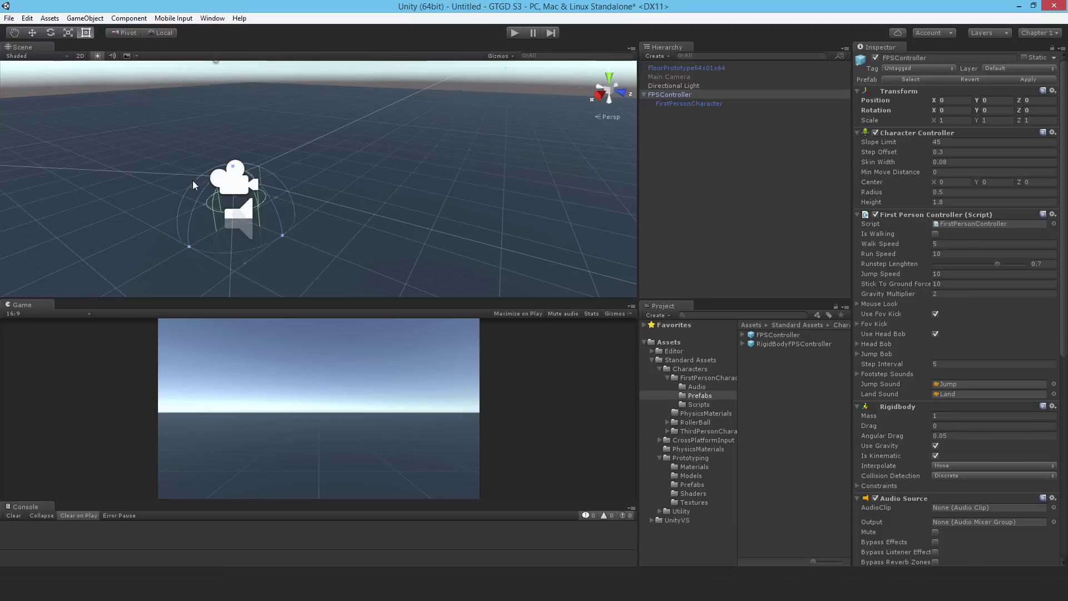
click(31, 33)
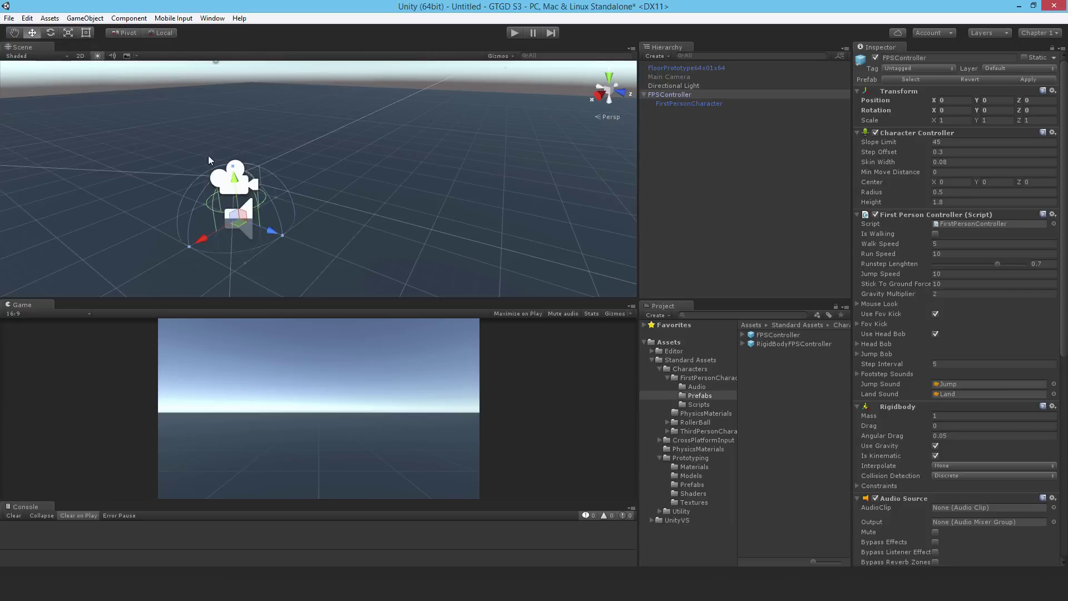
- Toggle the handle orientation to Global and back to Local, and set the FPSController's Y rotation to 90
click(160, 33)
click(159, 34)
alt+drag(260, 227, 320, 205)
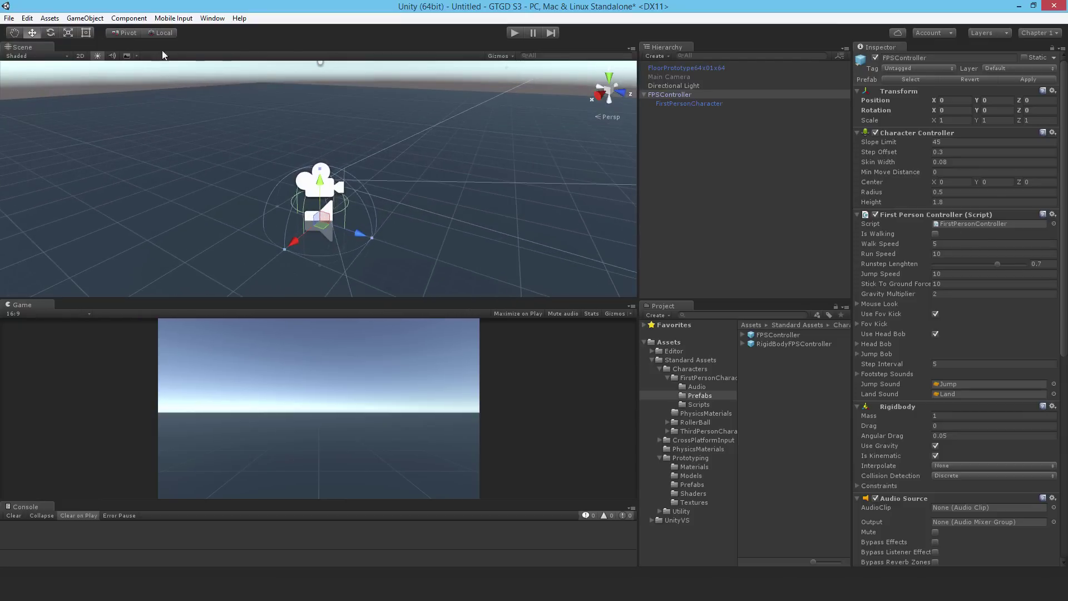
click(995, 110)
text(90)
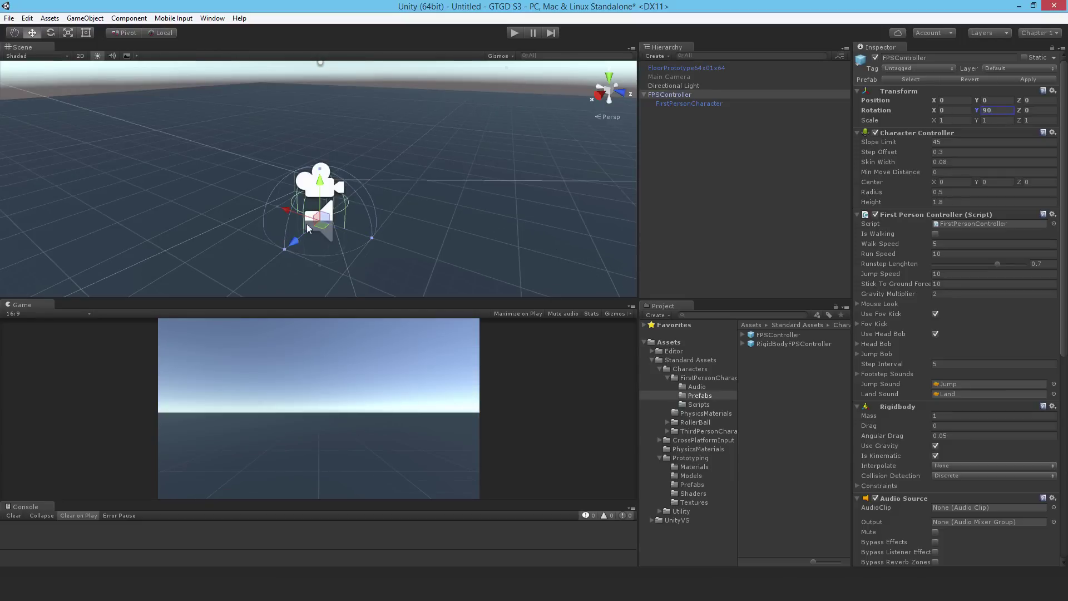
- Switch the handle orientation to Global and examine the rotated FPSController's axes from several viewpoints
click(160, 32)
right_drag(168, 199, 539, 213)
key(a)
key(d)
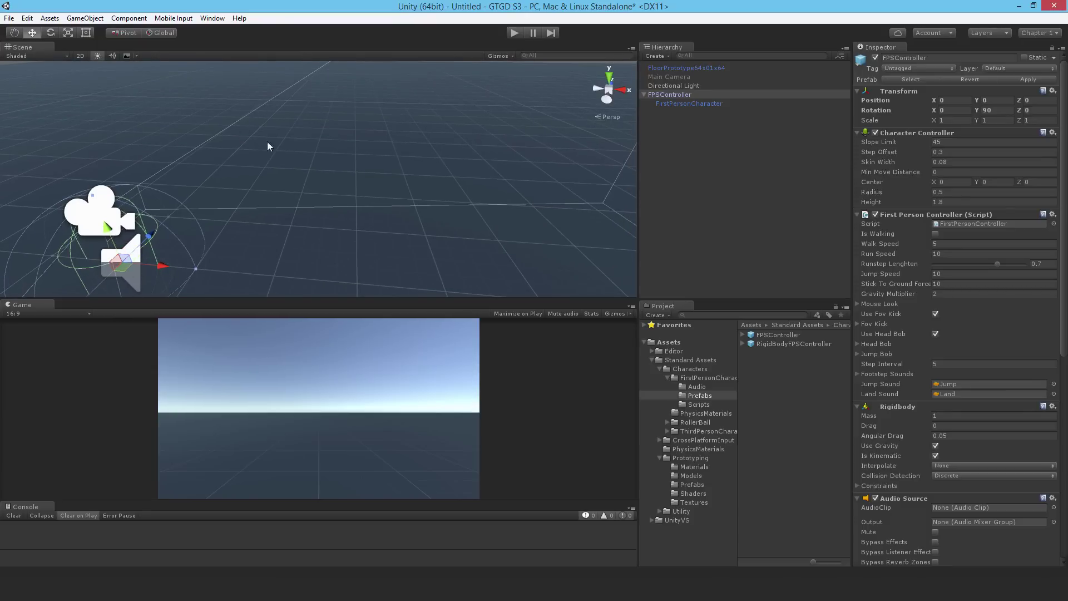
right_drag(264, 221, 262, 177)
right_drag(210, 228, 205, 275)
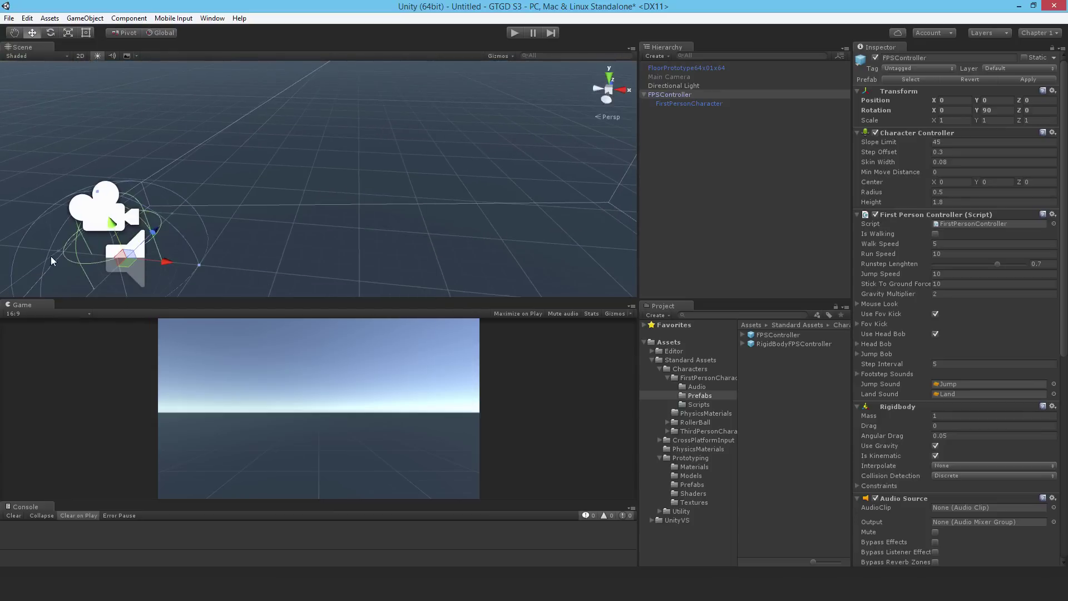
right_drag(335, 240, 160, 240)
key(a)
key(w)
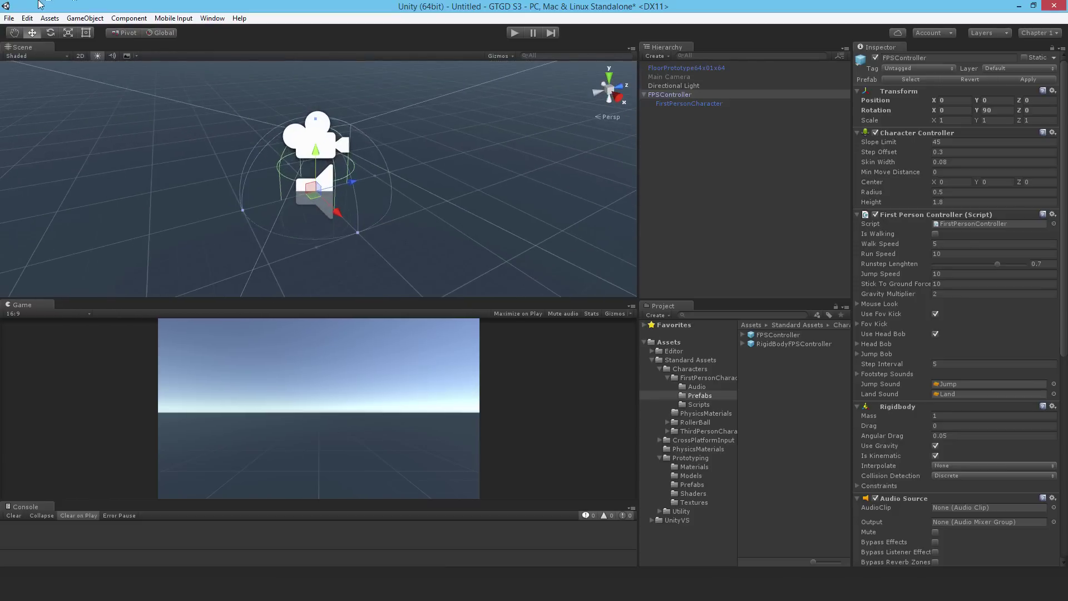
- Switch the handle orientation back to Local and set the FPSController's Y rotation to 0
click(167, 32)
right_drag(415, 263, 341, 229)
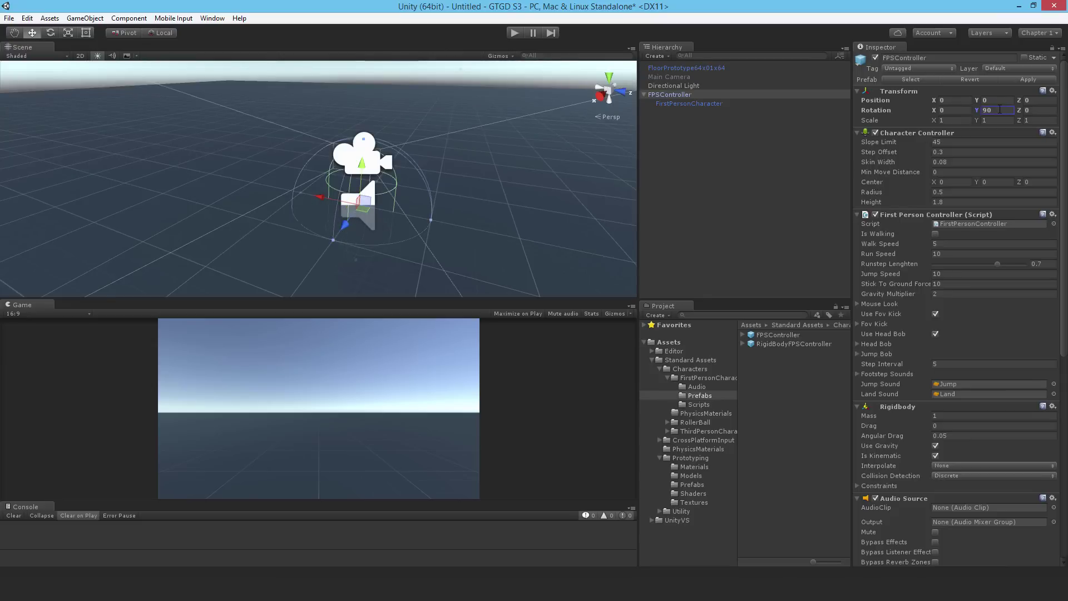
text(0)
key(Return)
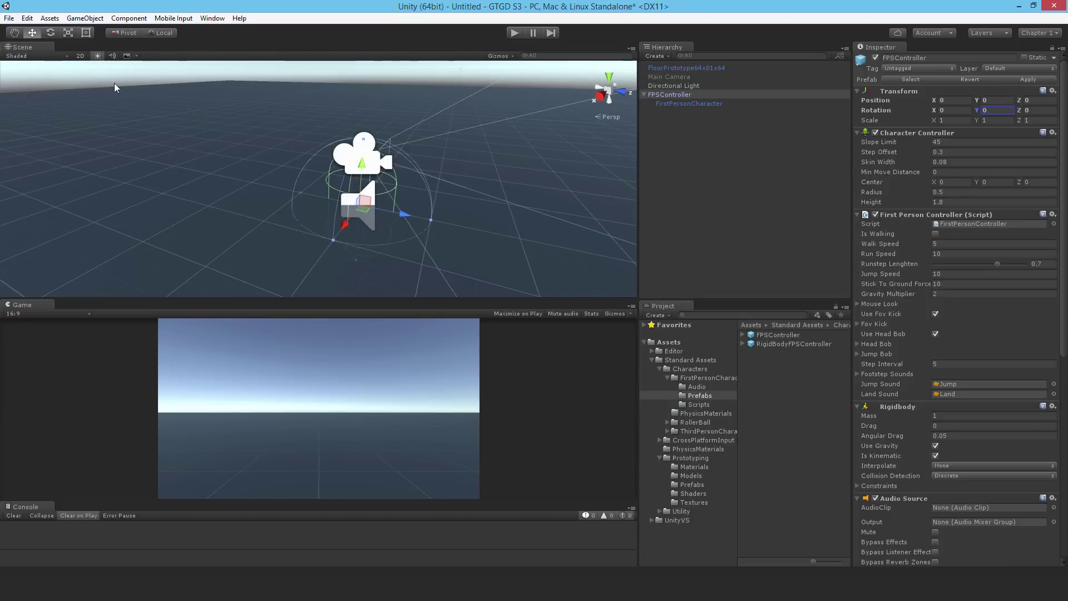
- Examine the Scene view's 2D mode, lighting, effects and shading mode options, leaving them as they are
click(81, 57)
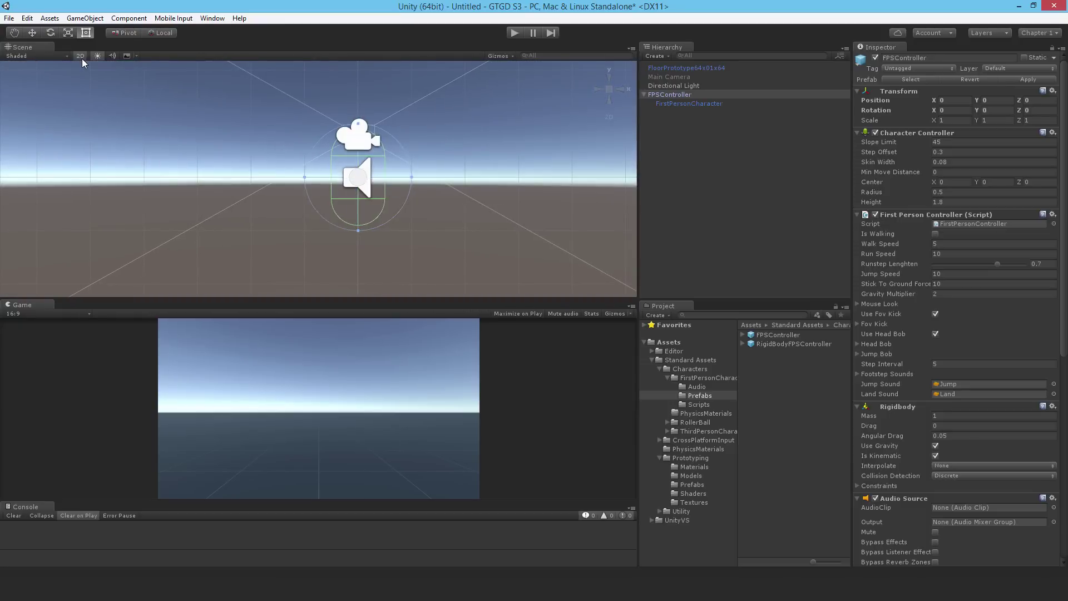
click(80, 56)
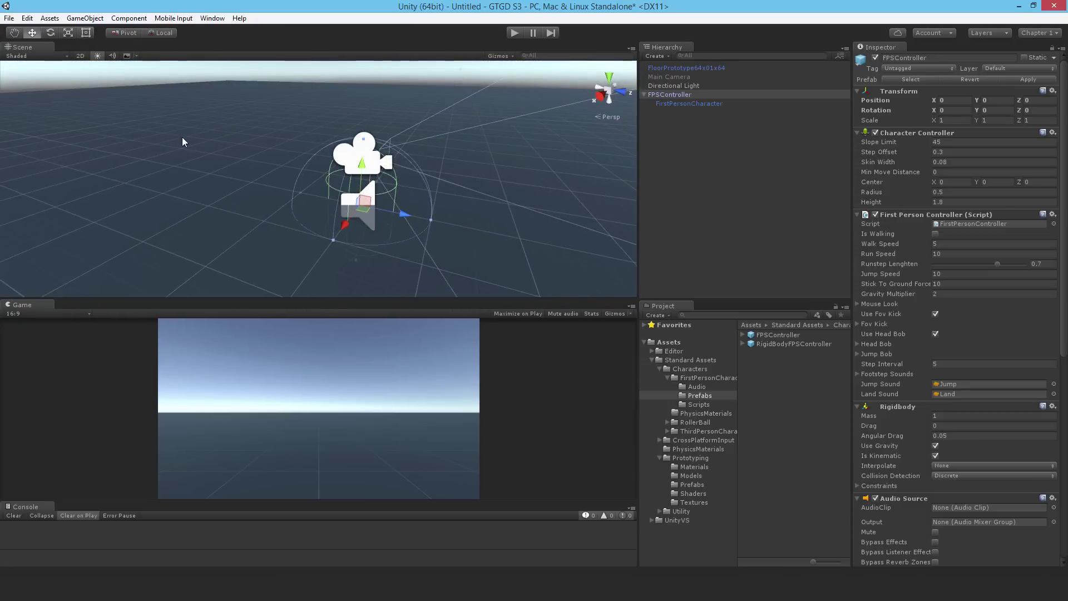
click(97, 56)
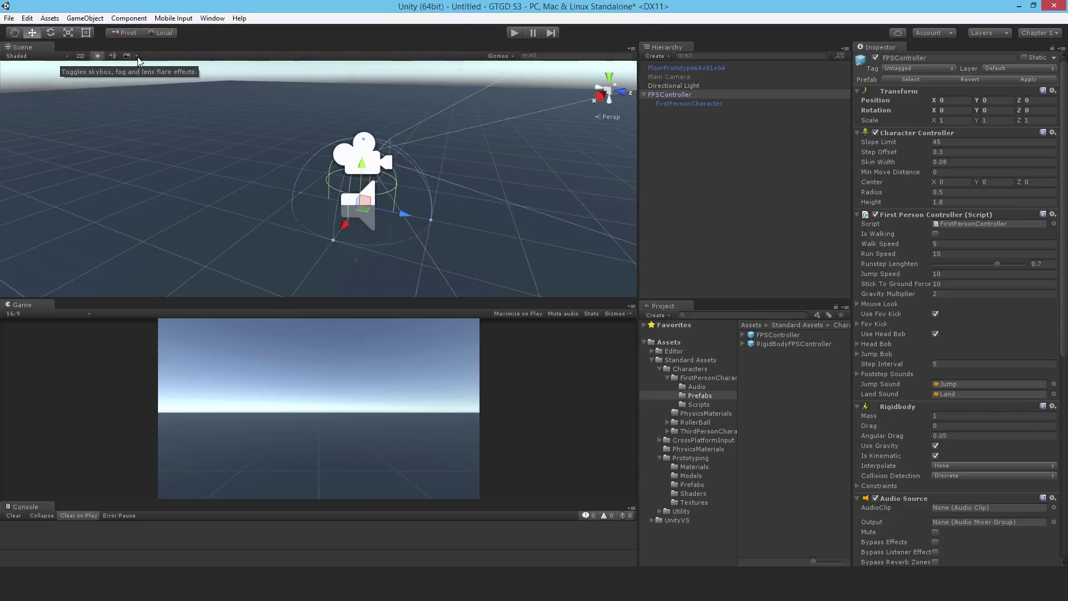
click(137, 56)
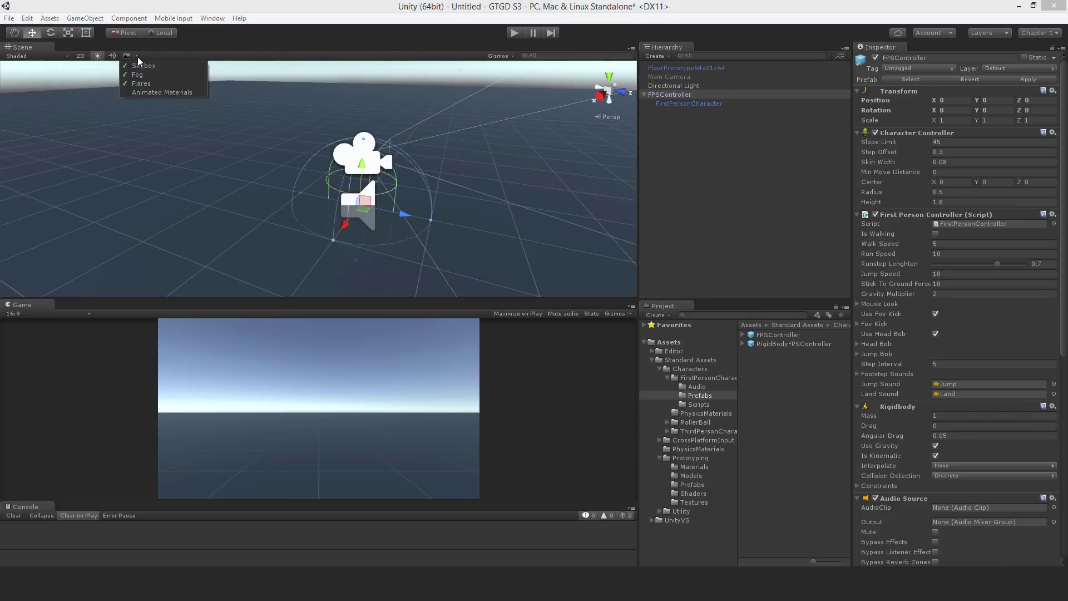
click(42, 60)
click(65, 55)
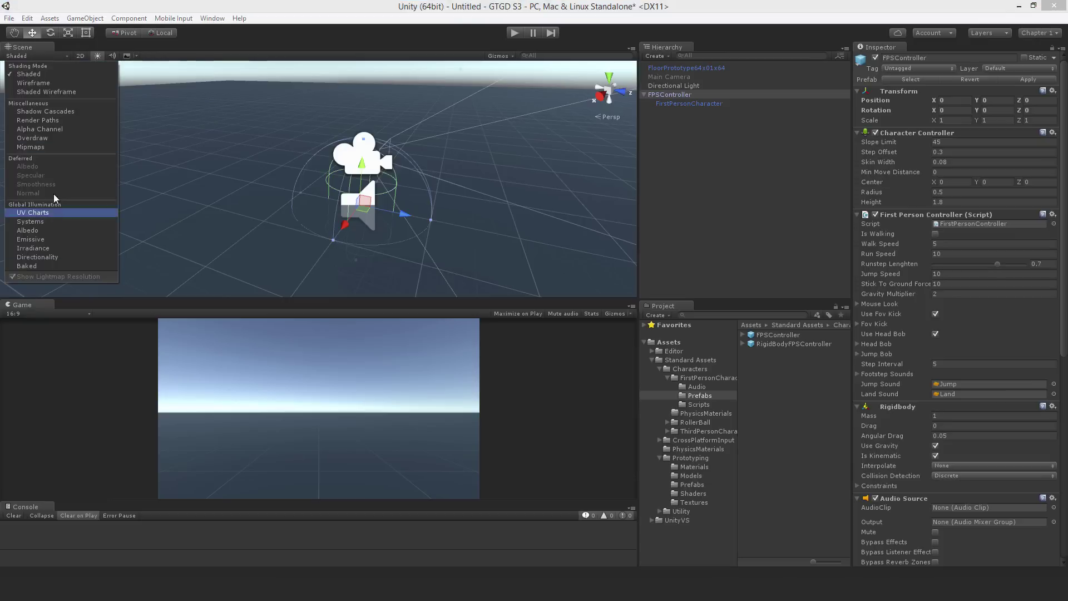
click(108, 218)
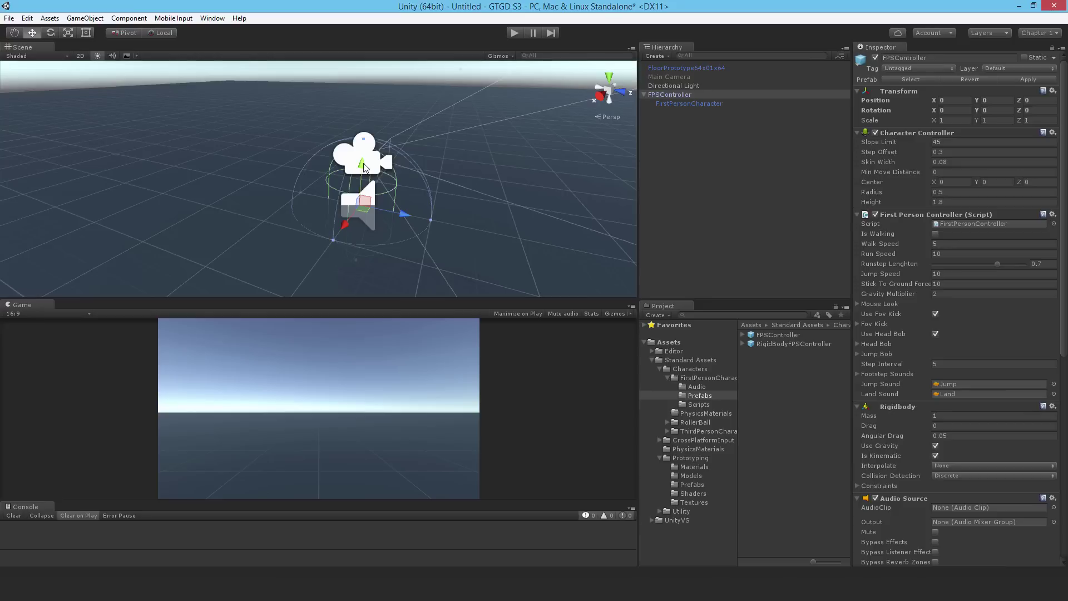
- Raise the FPSController to Y position 1 using snapped movement, and check its height above the floor
ctrl+drag(364, 168, 361, 107)
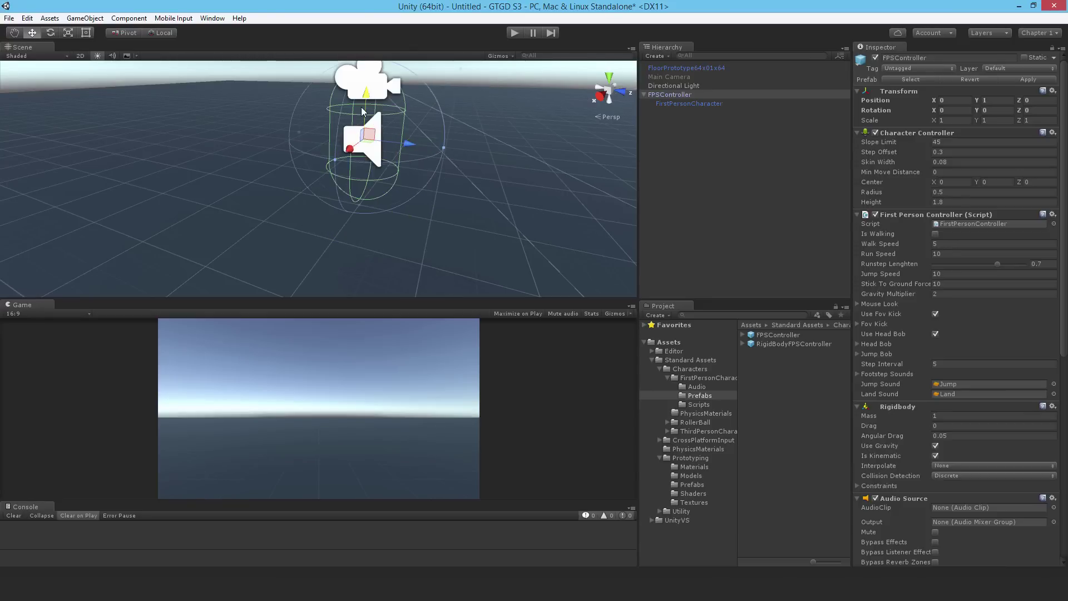
alt+drag(281, 189, 312, 193)
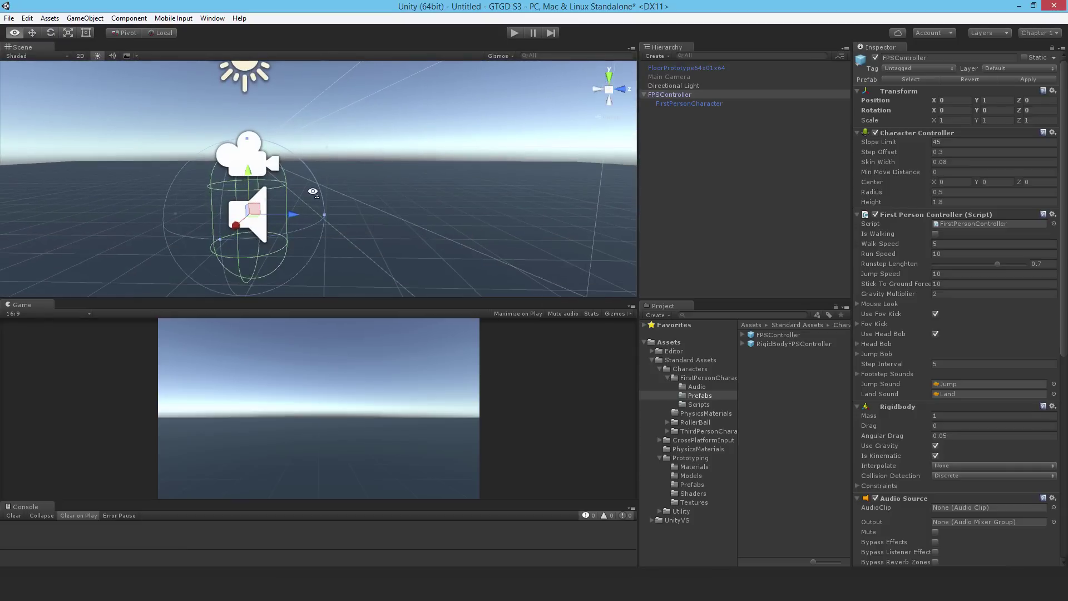
- Run the scene in play mode and walk the first-person controller off the edge of the floor
click(512, 33)
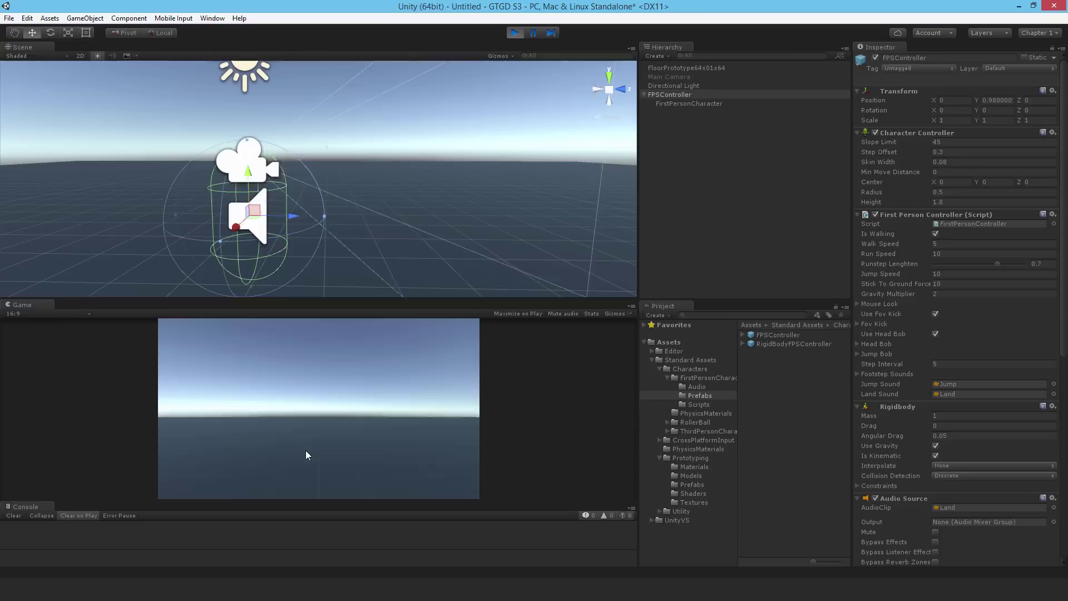
key(w)
key(w)
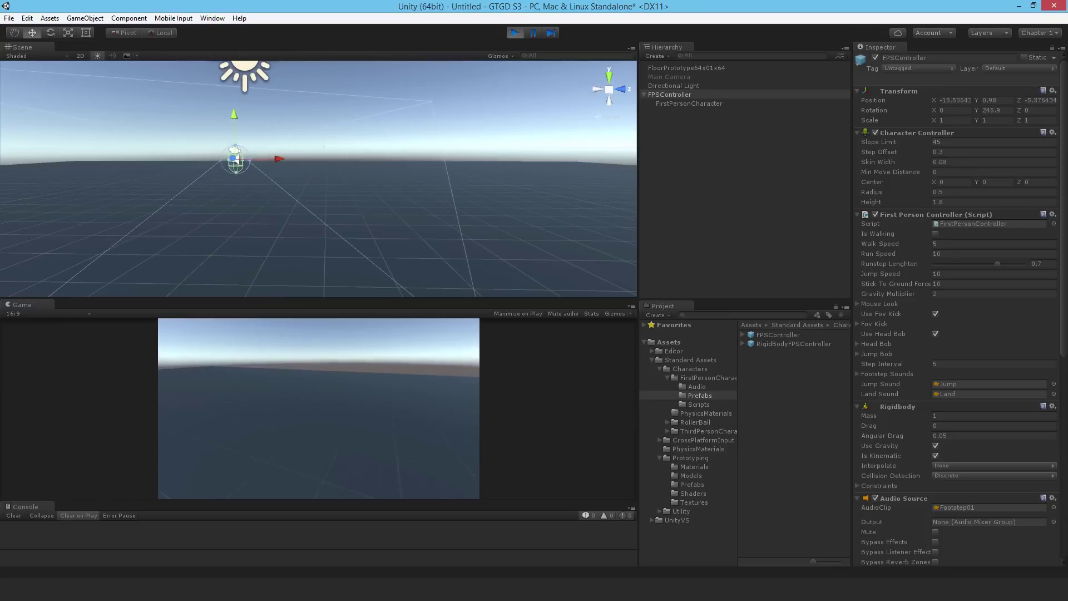
key(w)
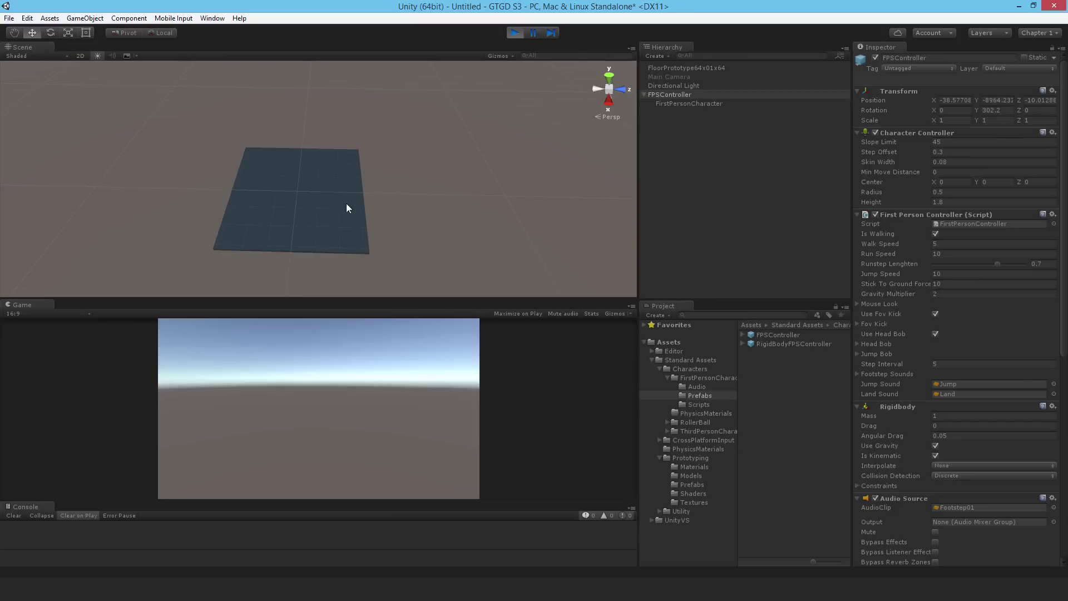
- Copy the FPSController during play mode, stop the scene, and paste the copy into the hierarchy
right_click(662, 95)
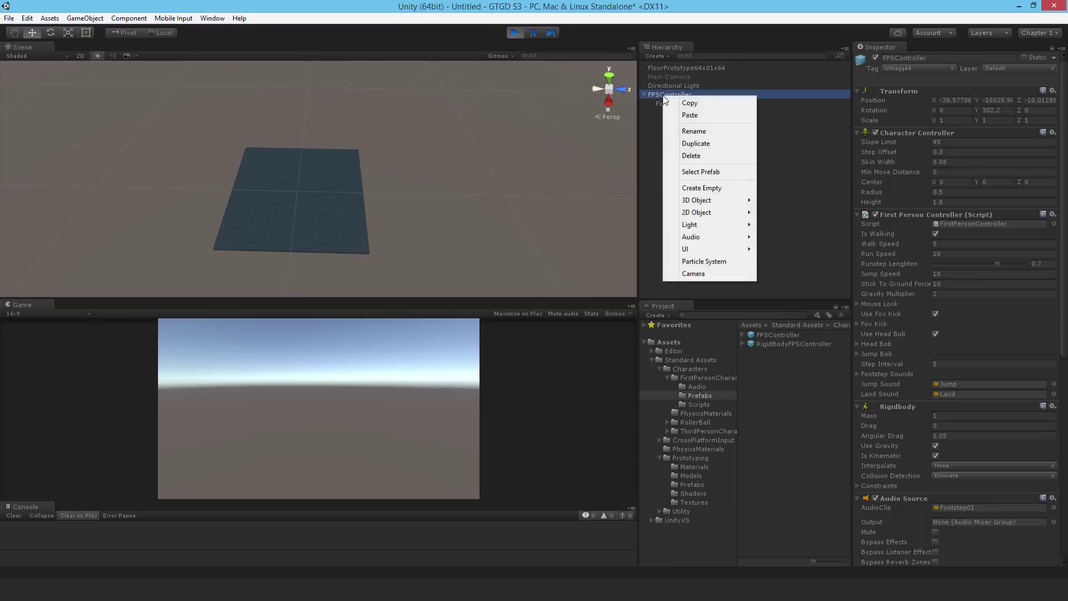
click(682, 100)
click(518, 32)
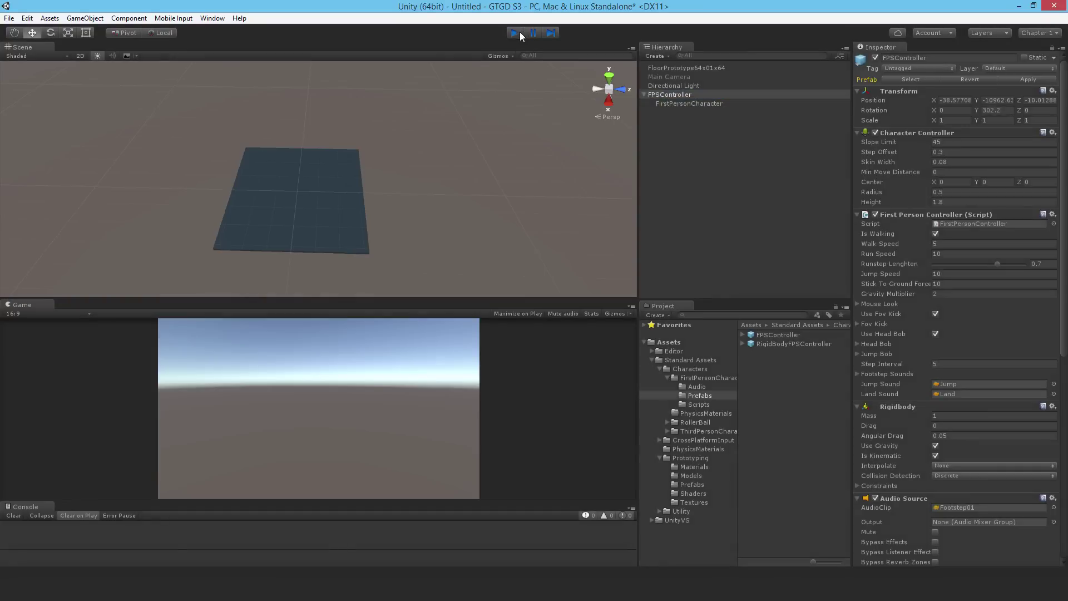
right_click(698, 178)
click(729, 194)
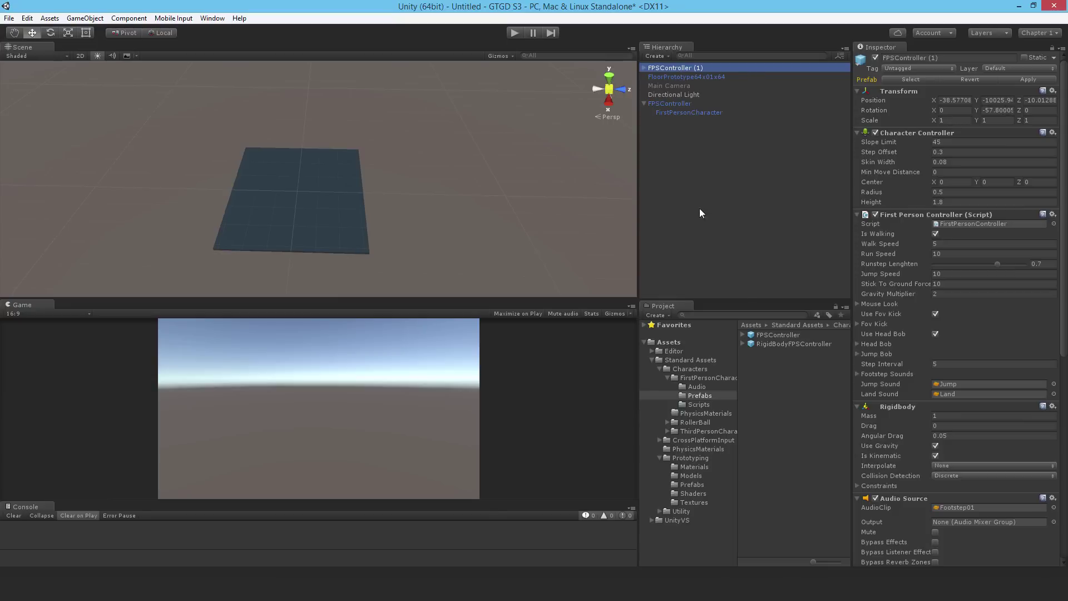
- Delete the pasted FPSController (1) from the hierarchy and collapse the original FPSController
click(684, 136)
click(656, 67)
key(Delete)
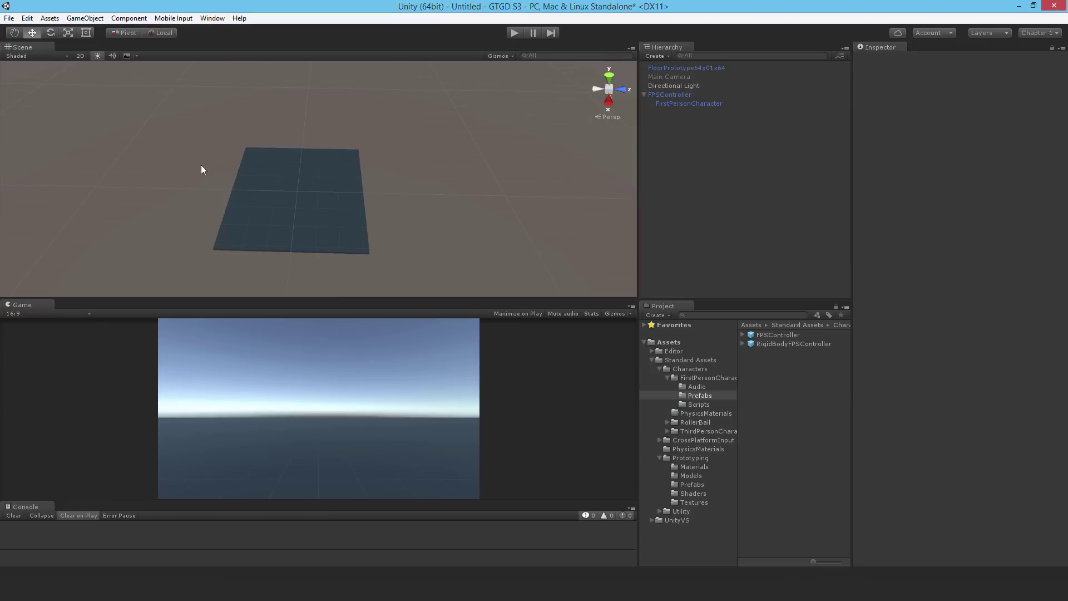
click(643, 94)
- Create a folder named GTGD S3 directly under Assets
click(651, 360)
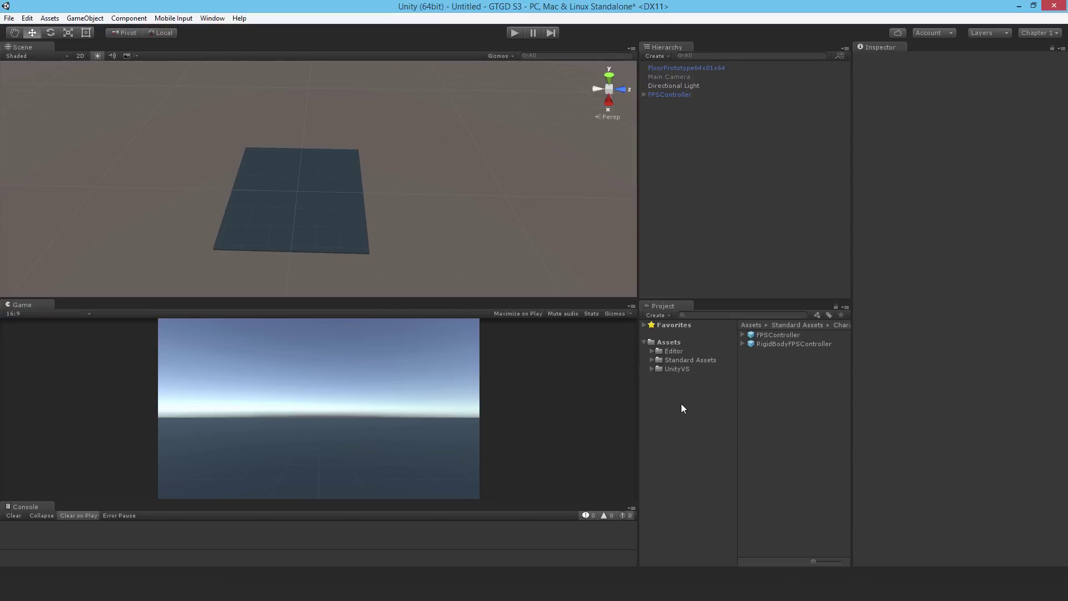
right_click(662, 343)
mouse_move(702, 347)
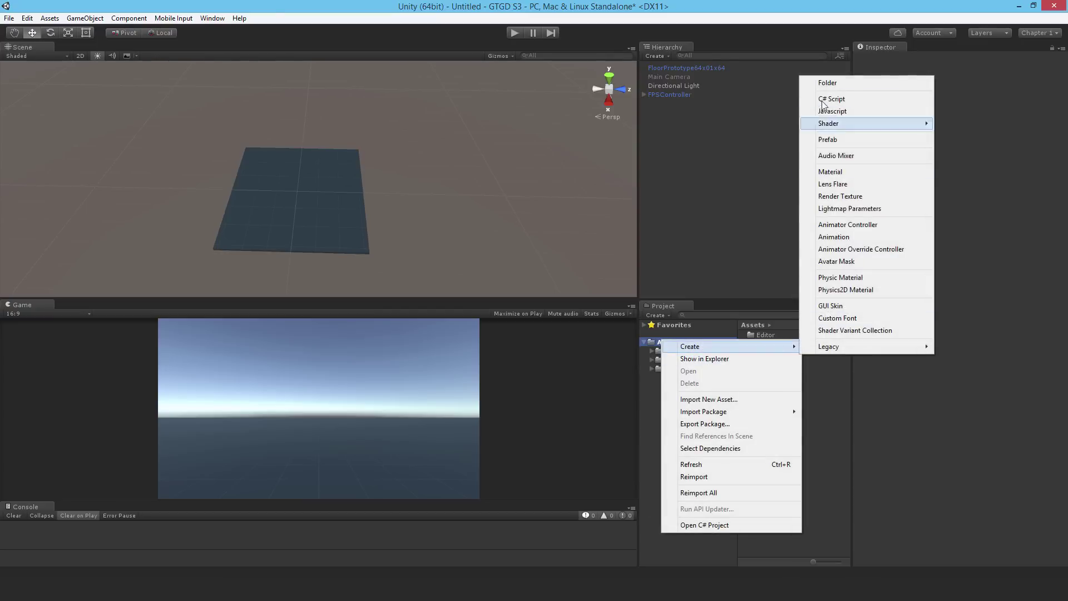
click(827, 82)
text(GTGD S3)
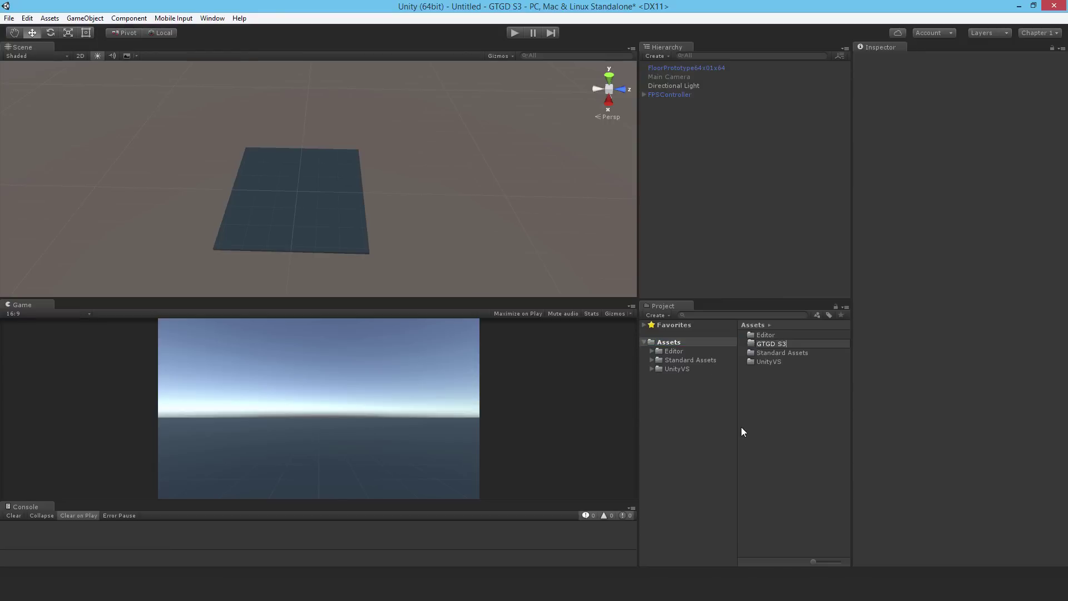
key(Return)
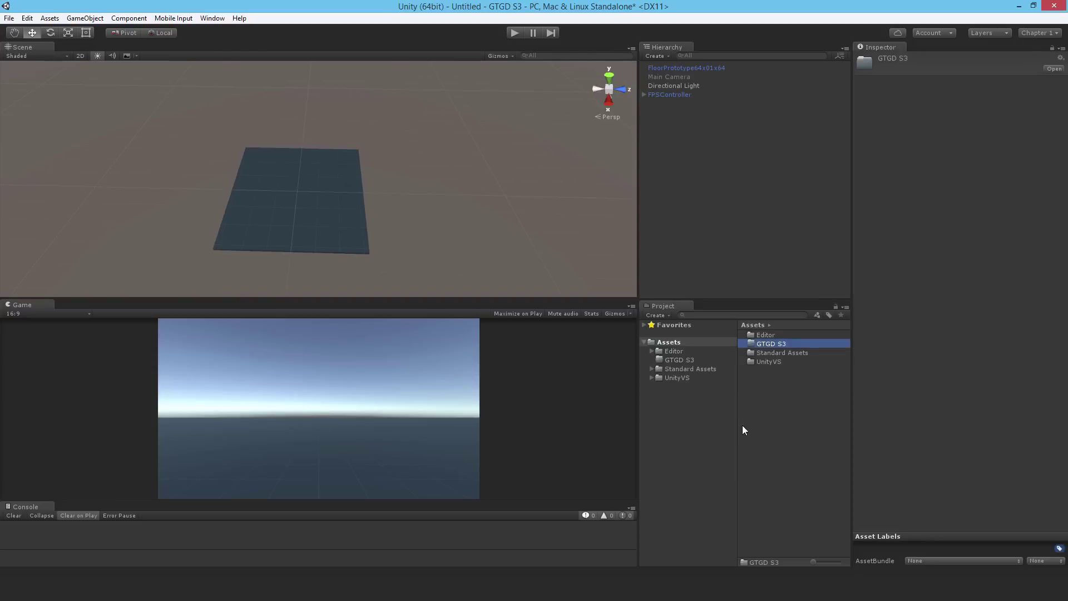
- Move the Standard Assets and UnityVS folders into the GTGD S3 folder
click(754, 353)
ctrl+click(760, 363)
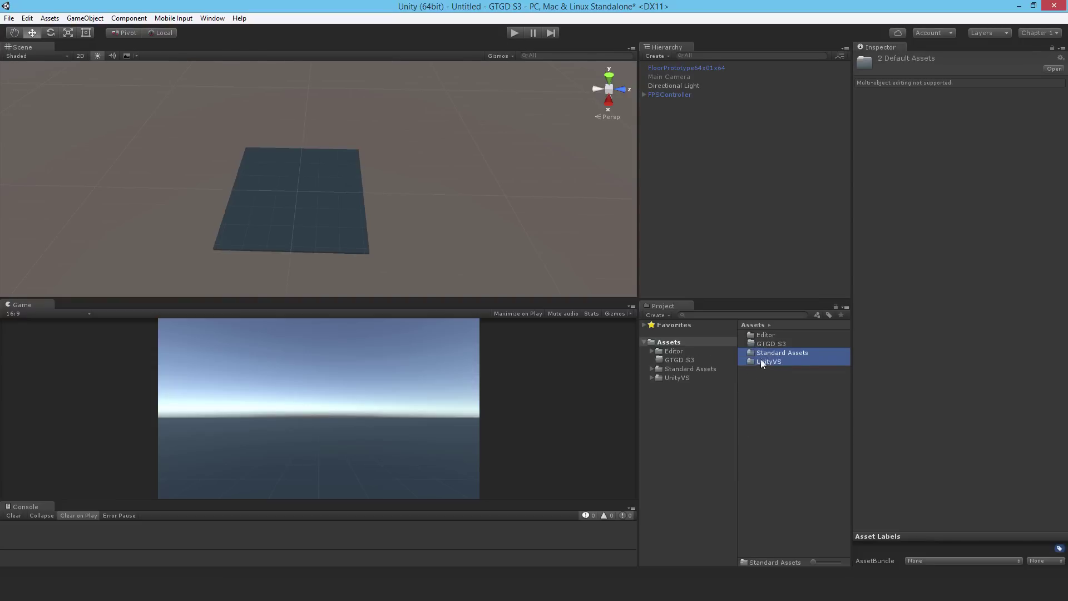
drag(764, 345, 765, 343)
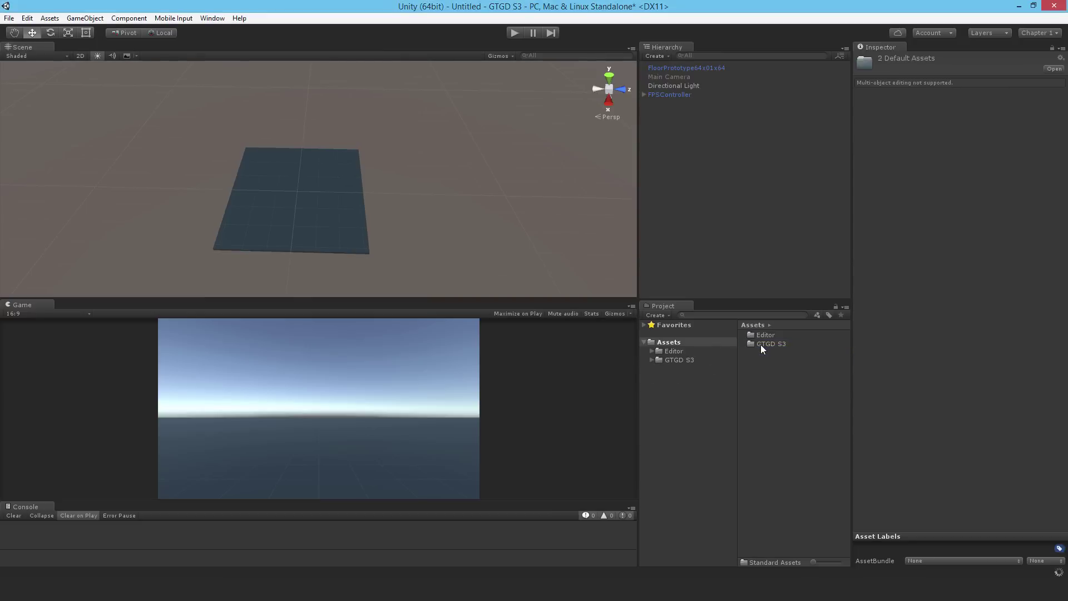
- Create a folder named My Scenes inside the GTGD S3 assets folder
click(672, 359)
right_click(781, 388)
mouse_move(810, 201)
click(945, 201)
text(My)
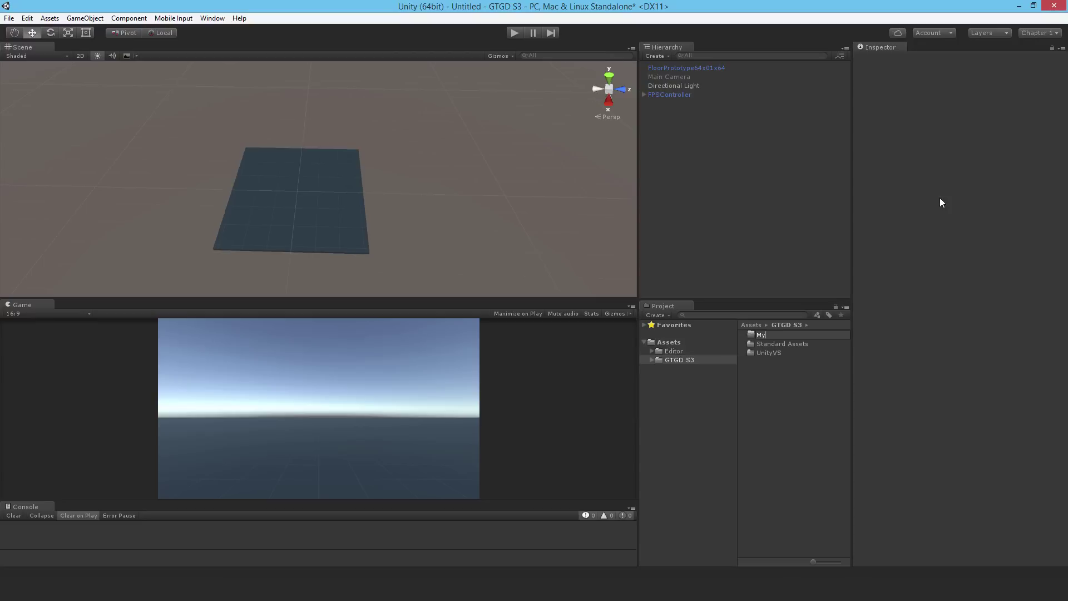
text( Scenes)
key(Return)
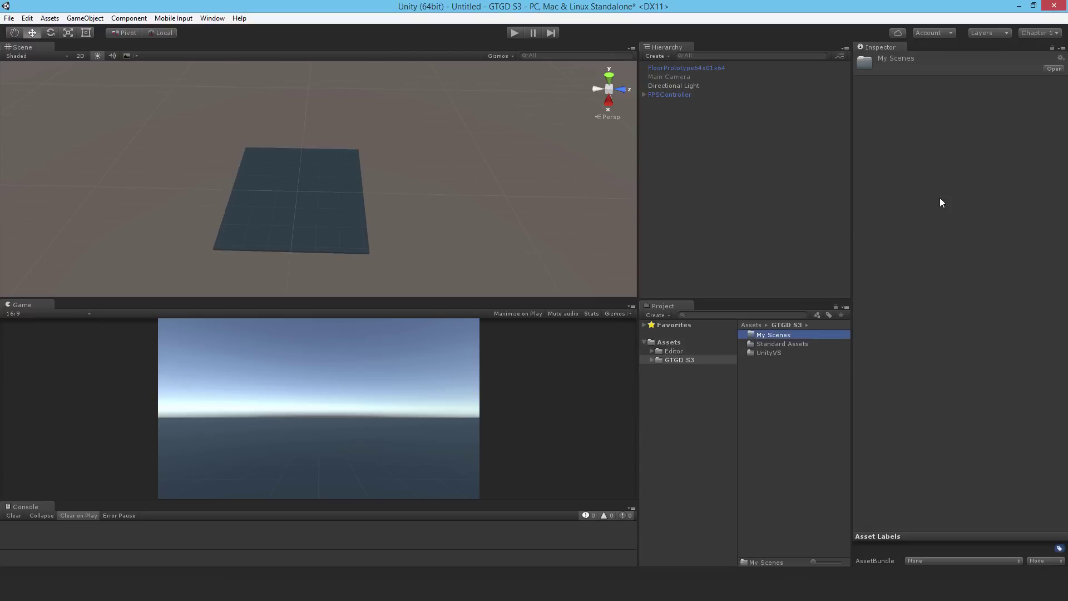
- Save the scene as Game in the GTGD S3/My Scenes folder and view the saved scene in that project folder
click(11, 19)
click(35, 72)
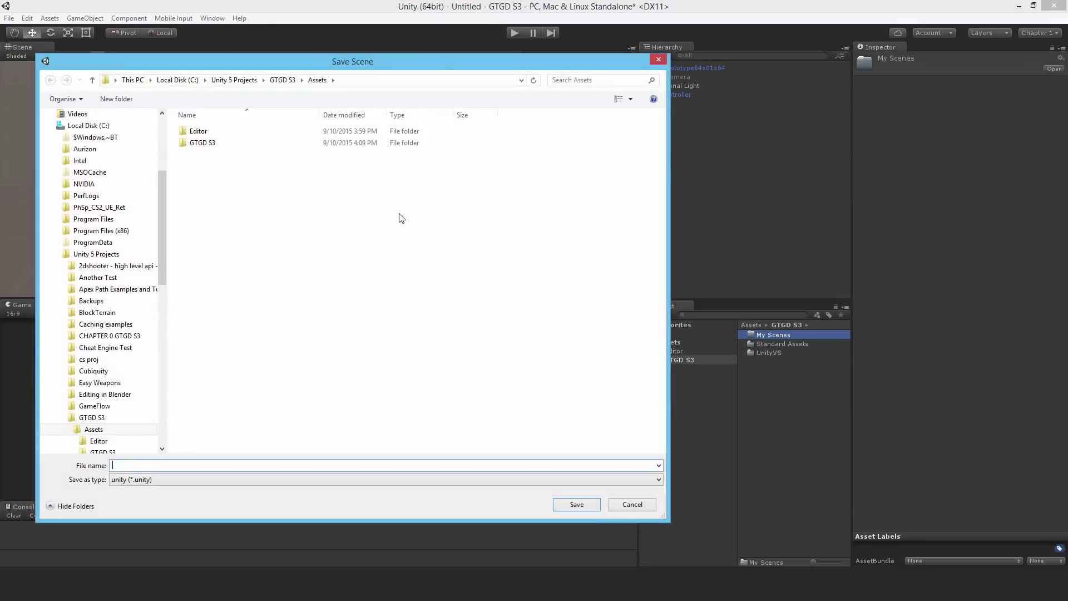
double_click(197, 143)
double_click(204, 131)
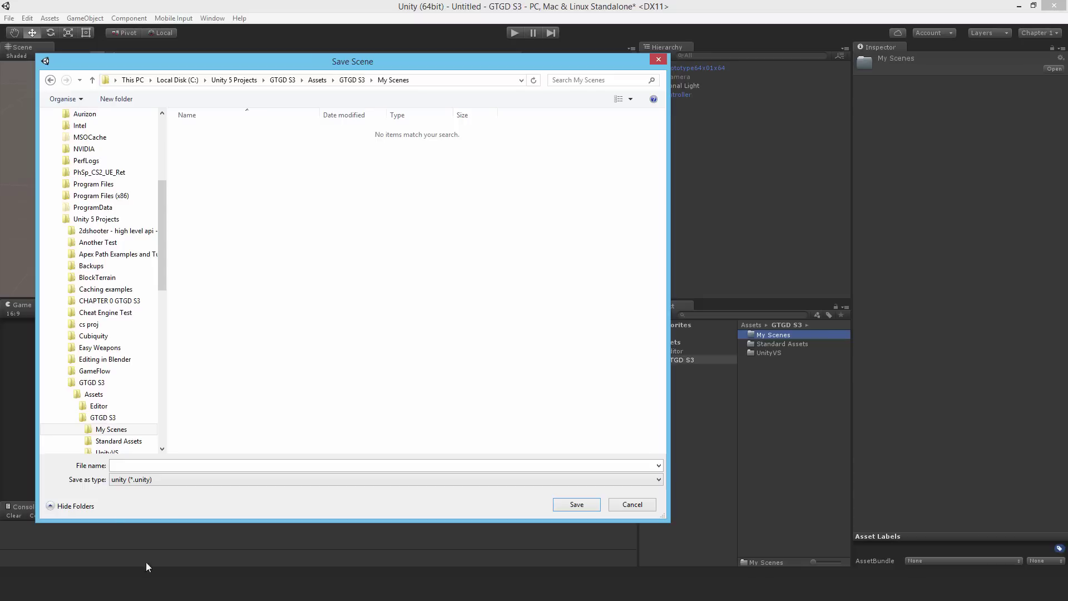
text(G)
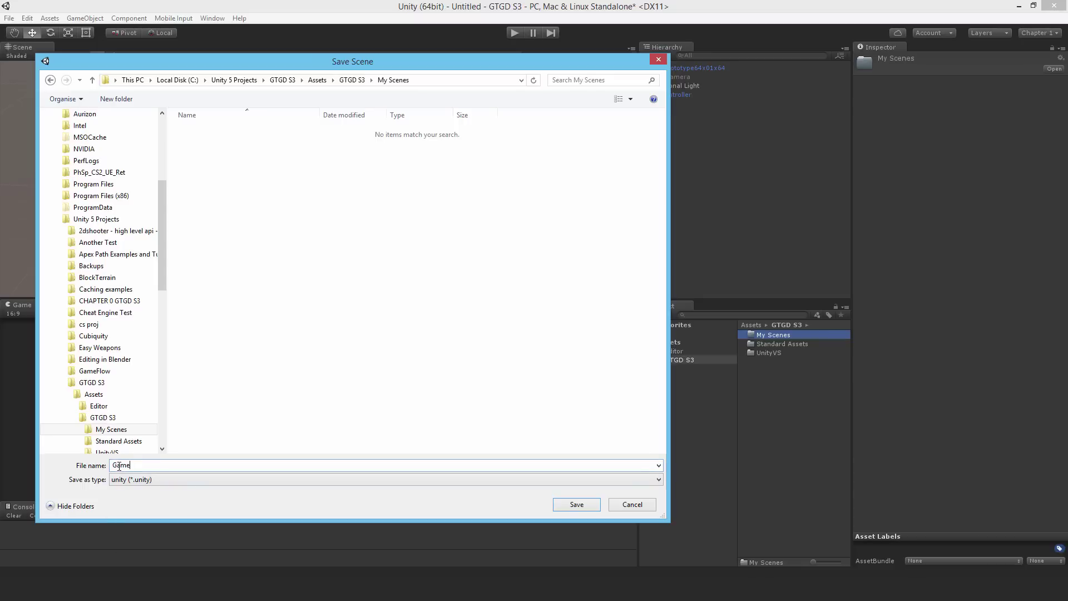
text(ame)
key(Return)
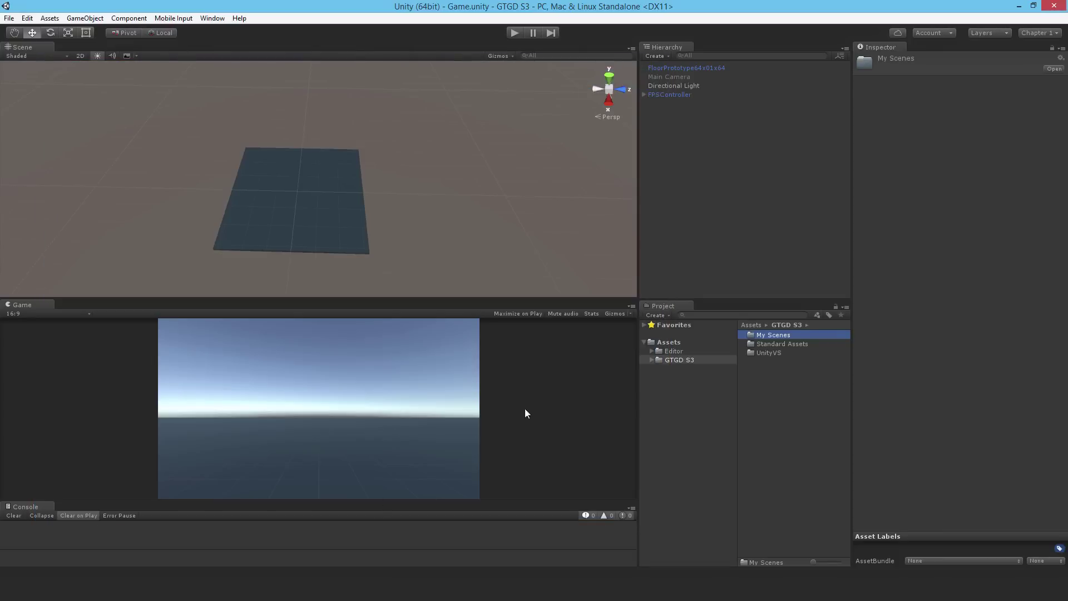
double_click(769, 334)
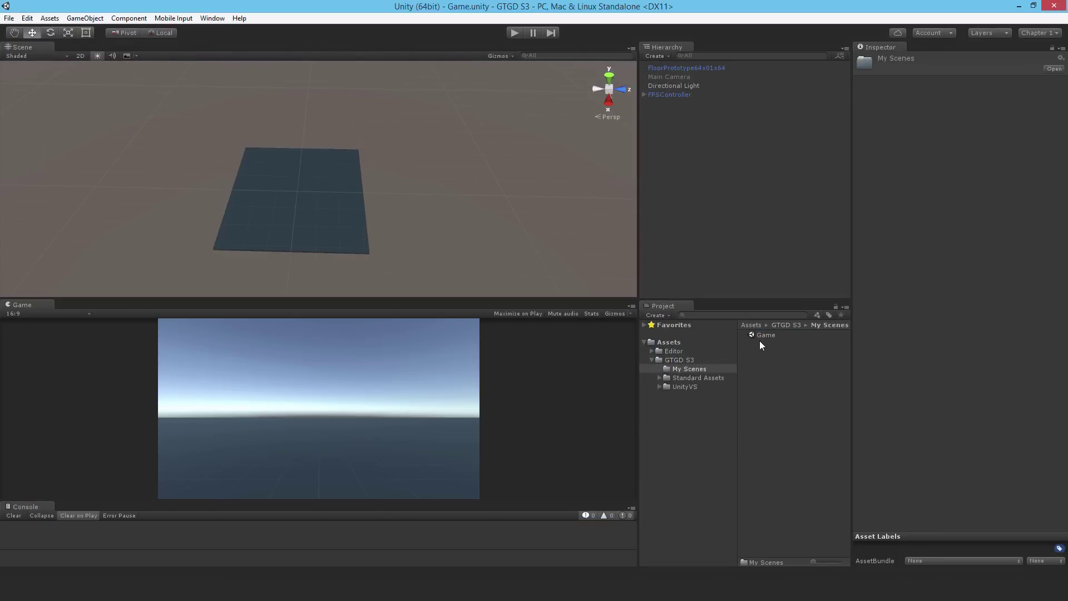
click(753, 332)
click(699, 140)
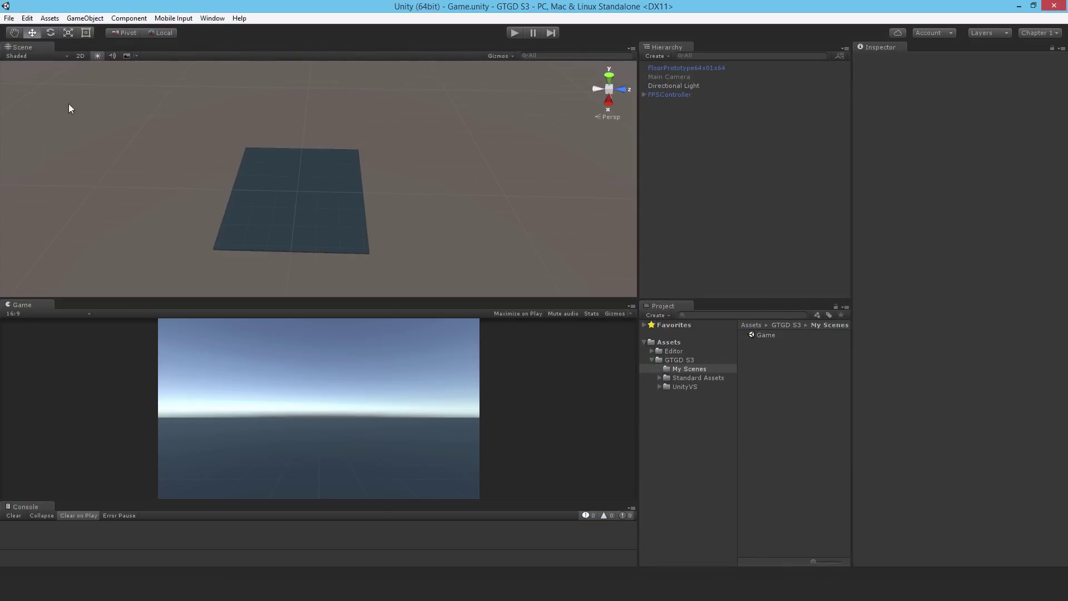
- Add the current Game scene to the scenes in the build settings
click(9, 18)
click(35, 129)
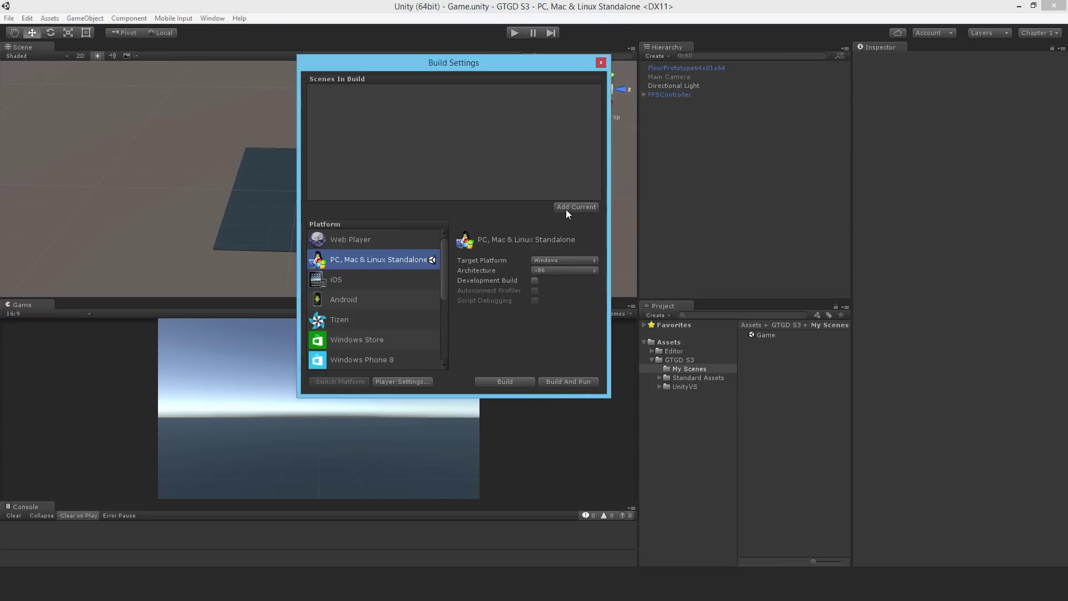
click(565, 207)
click(600, 62)
- Turn off Show Unity Splash Screen in the project's player settings
click(27, 18)
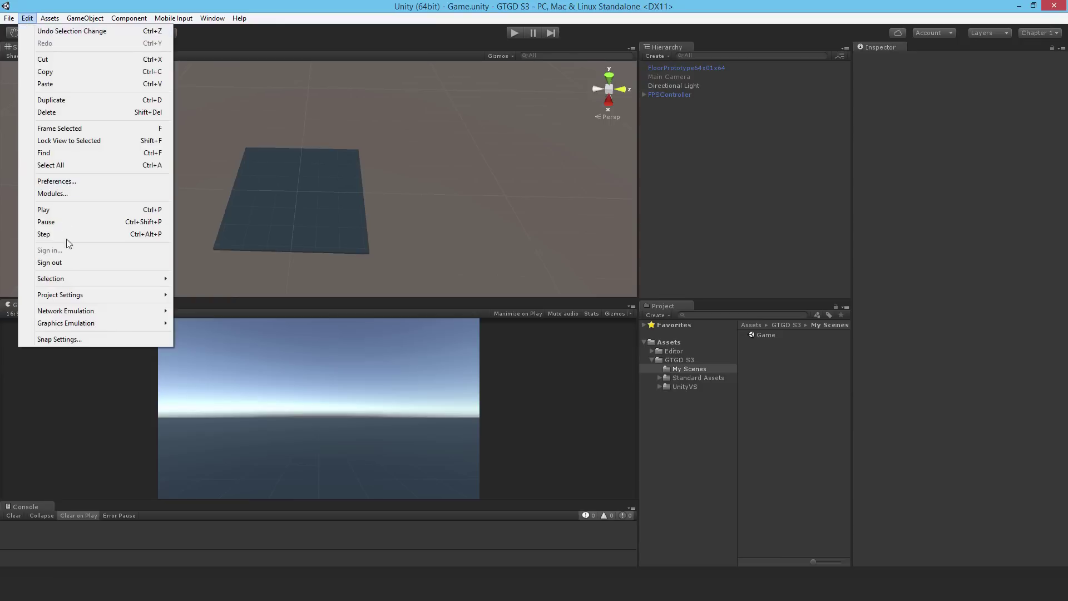
mouse_move(63, 294)
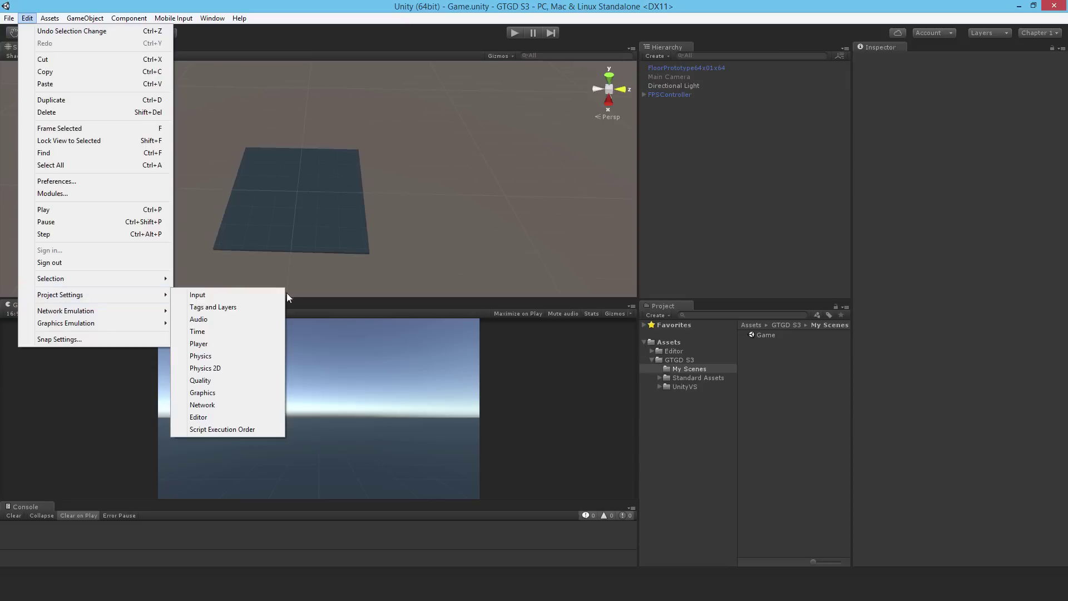
click(228, 343)
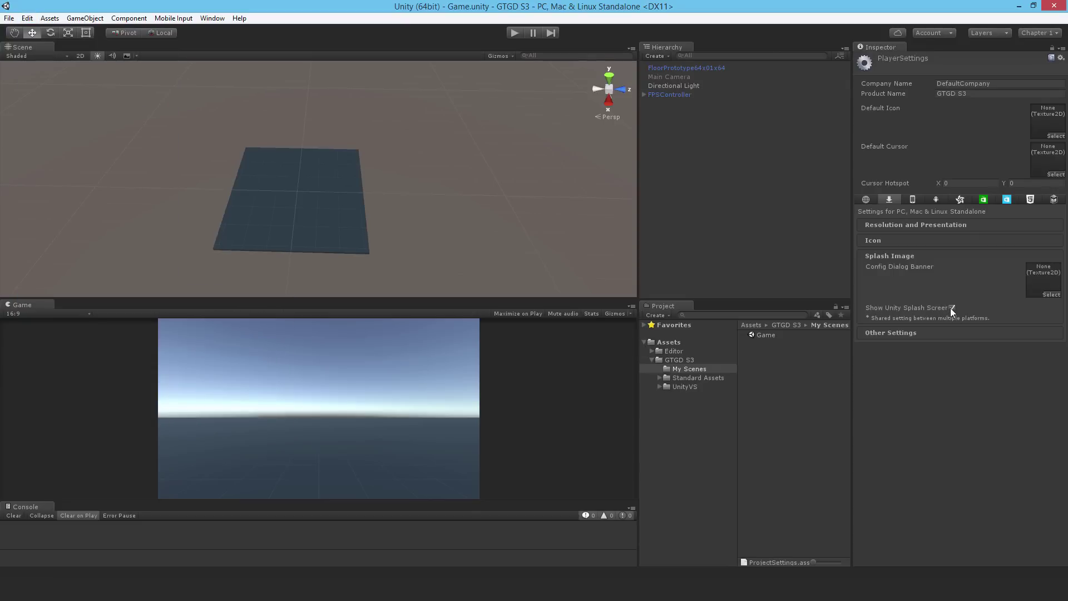
click(950, 306)
- Build and run the PC standalone game, saving it as Built in a new Built folder within the GTGD S3 project folder
click(9, 17)
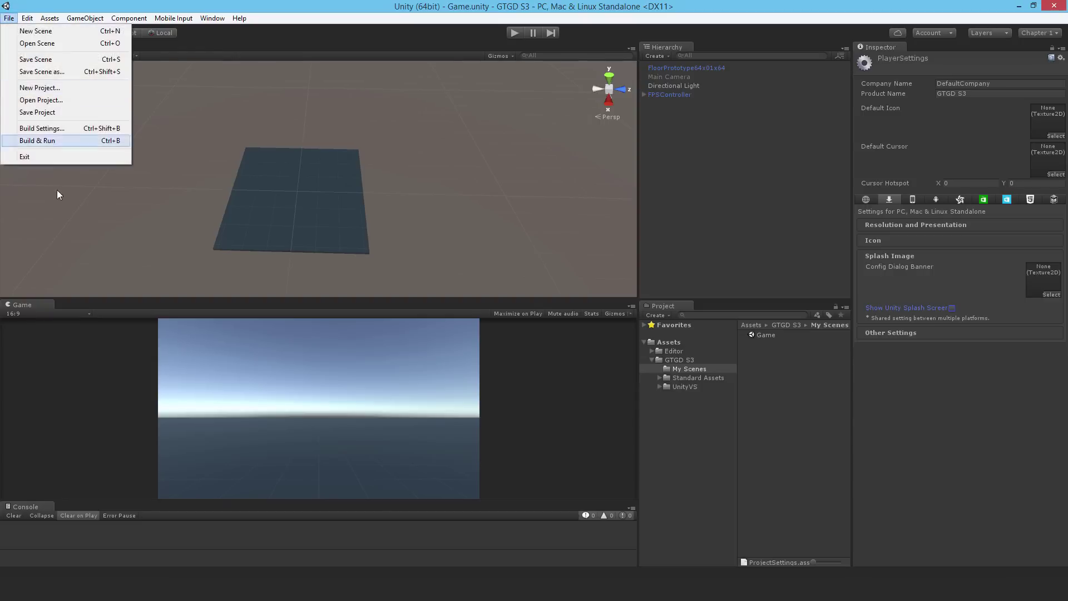
click(45, 129)
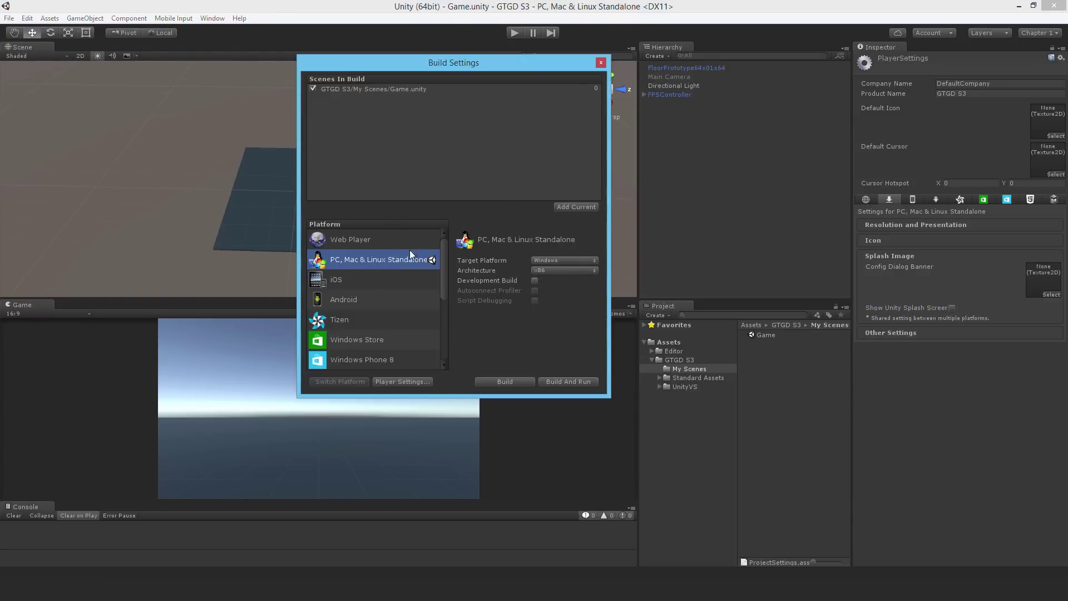
click(574, 381)
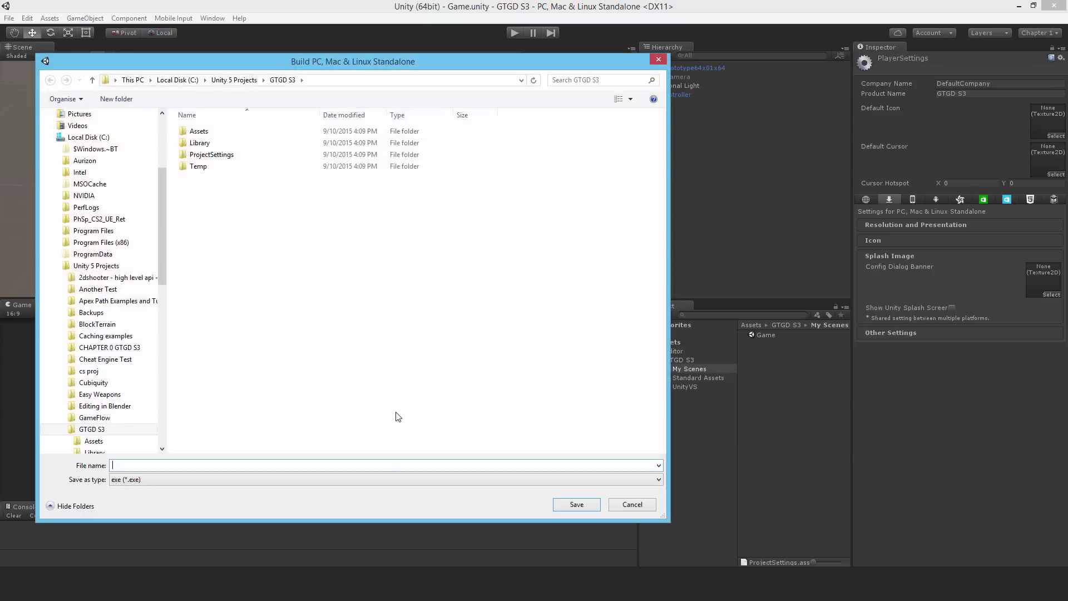
right_click(233, 384)
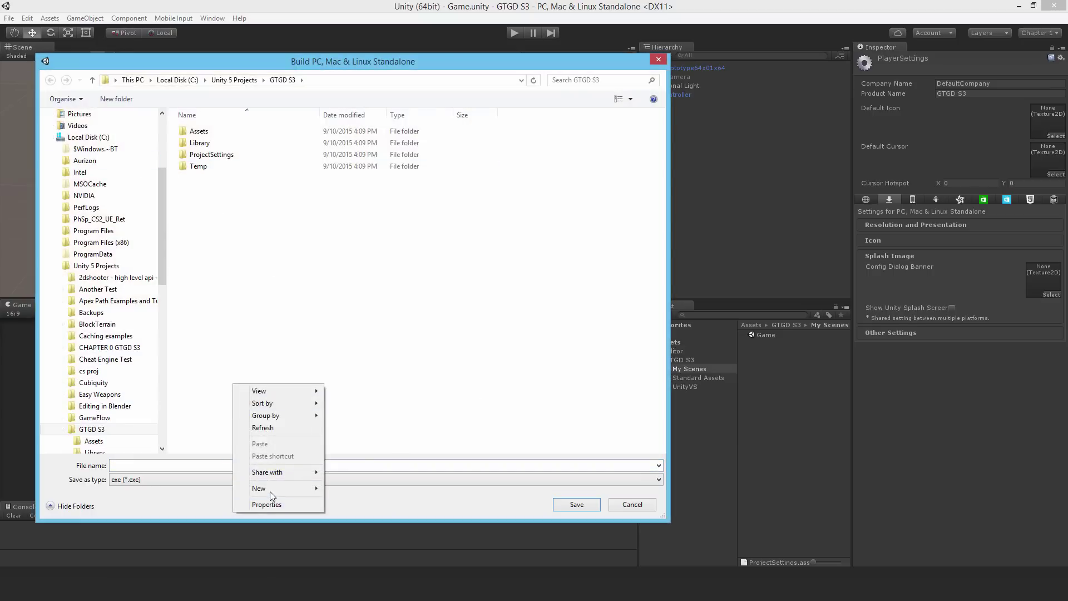
mouse_move(270, 490)
click(368, 362)
text(Built)
key(Return)
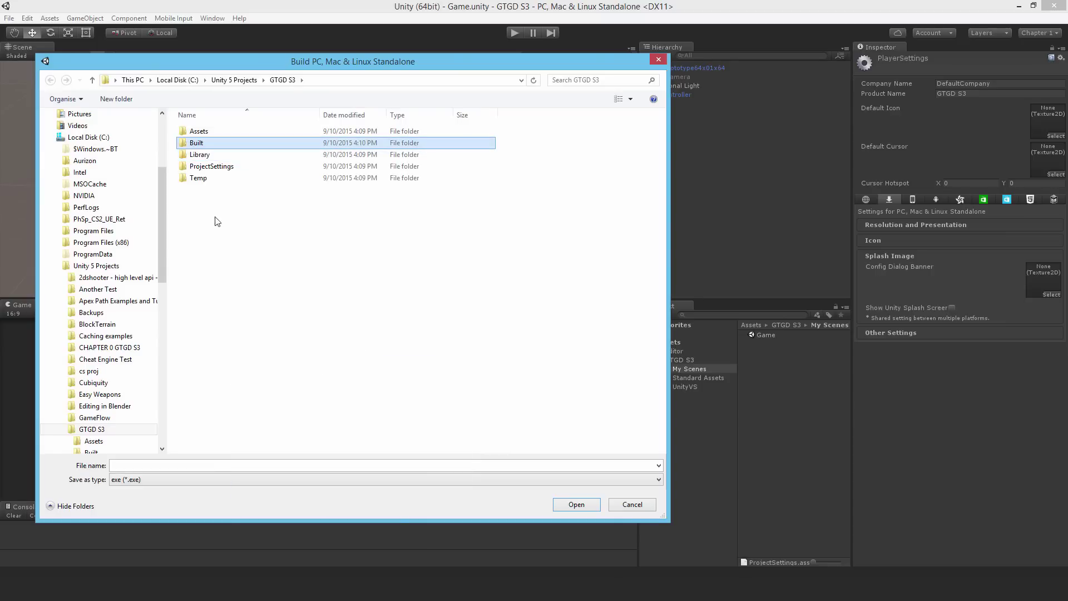
double_click(197, 143)
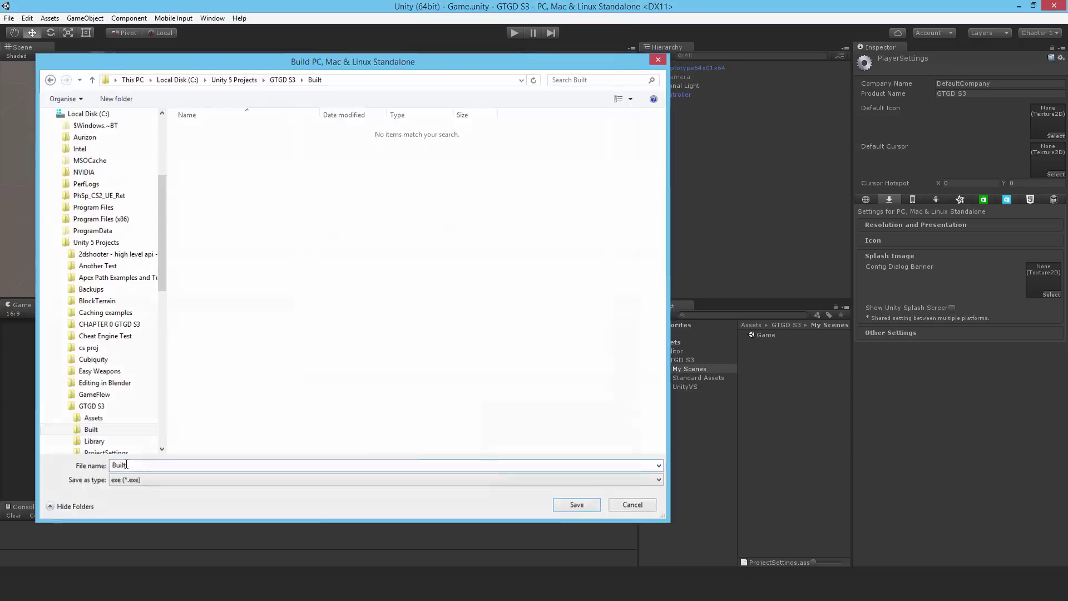
key(Return)
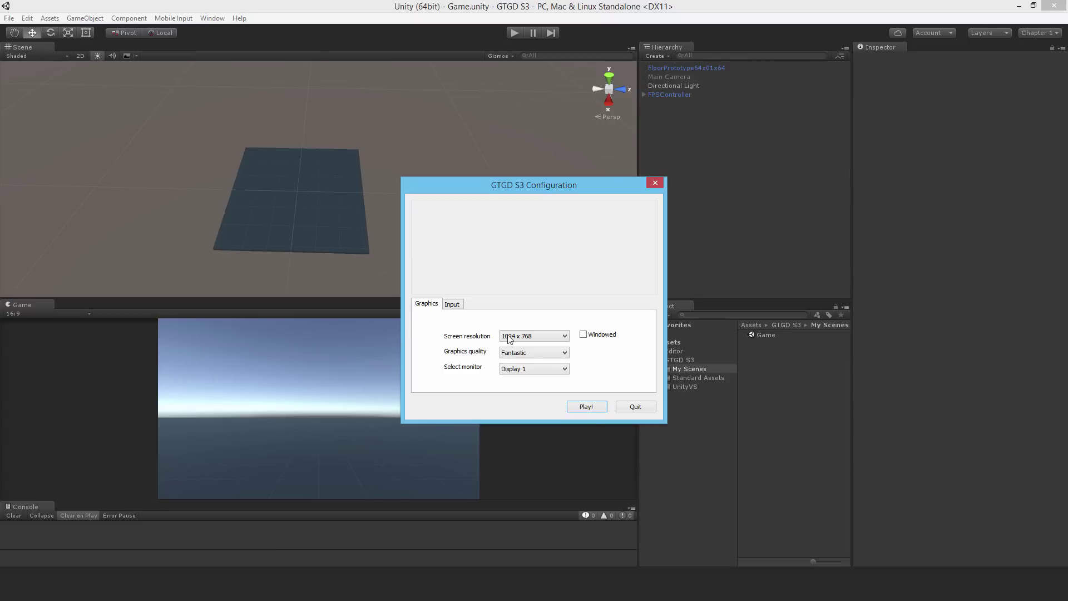
- Choose a screen resolution, play the built game in its own window, and close the game and the build settings
click(527, 338)
click(525, 307)
click(582, 407)
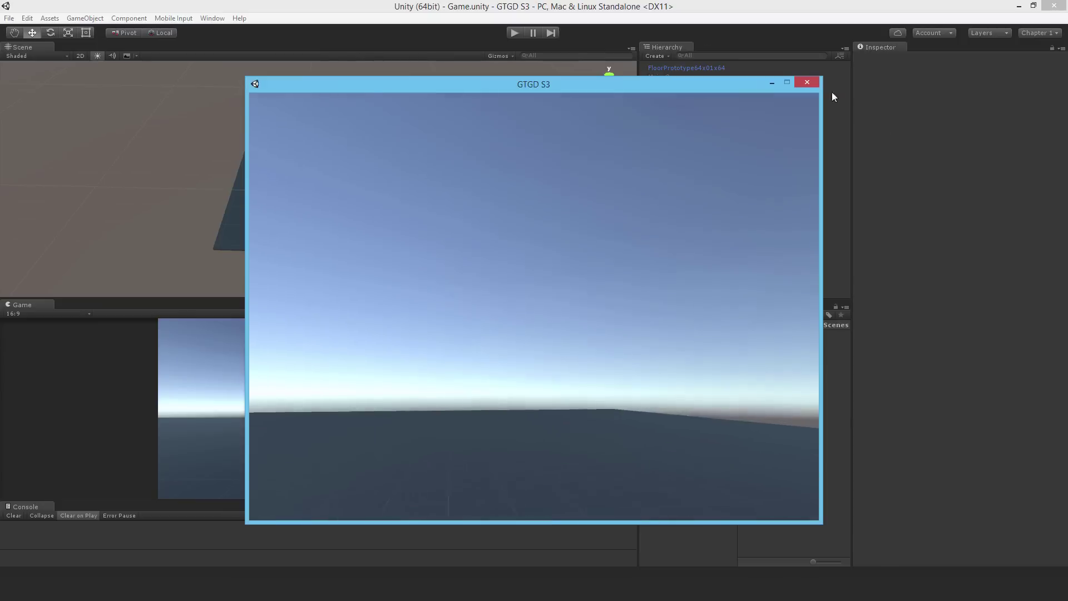
click(811, 84)
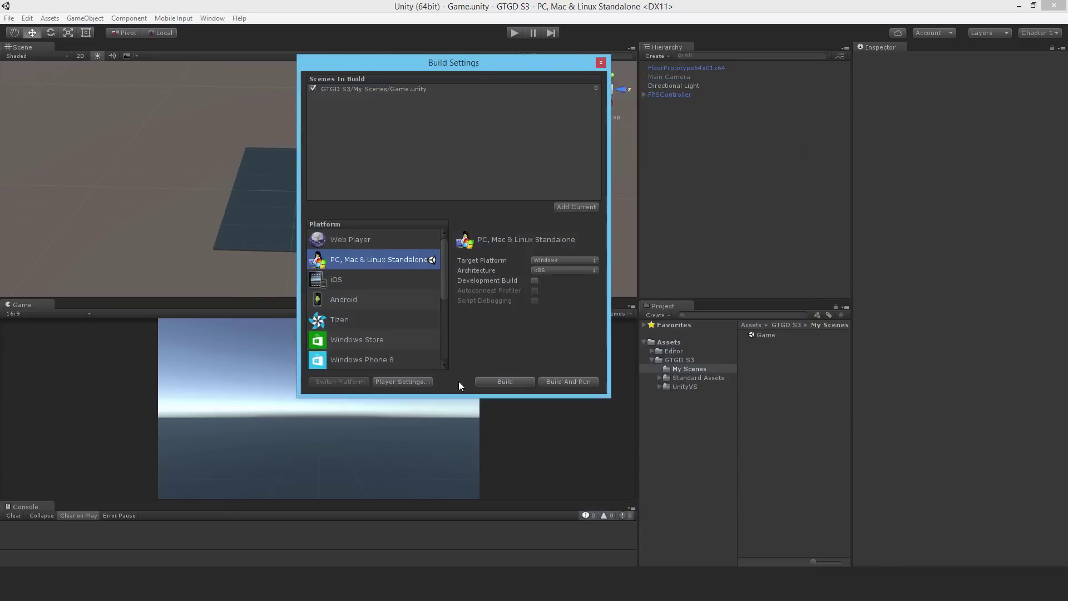
click(601, 64)
- Duplicate the FloorPrototype64x01x64 floor in the scene
right_drag(286, 189, 776, 298)
click(305, 214)
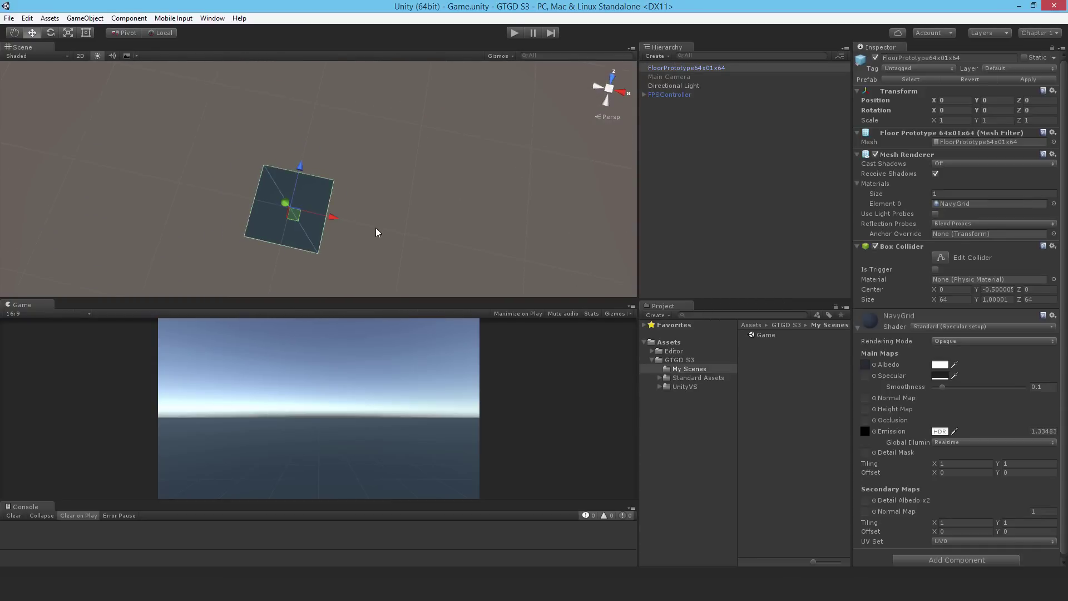
key(ctrl+d)
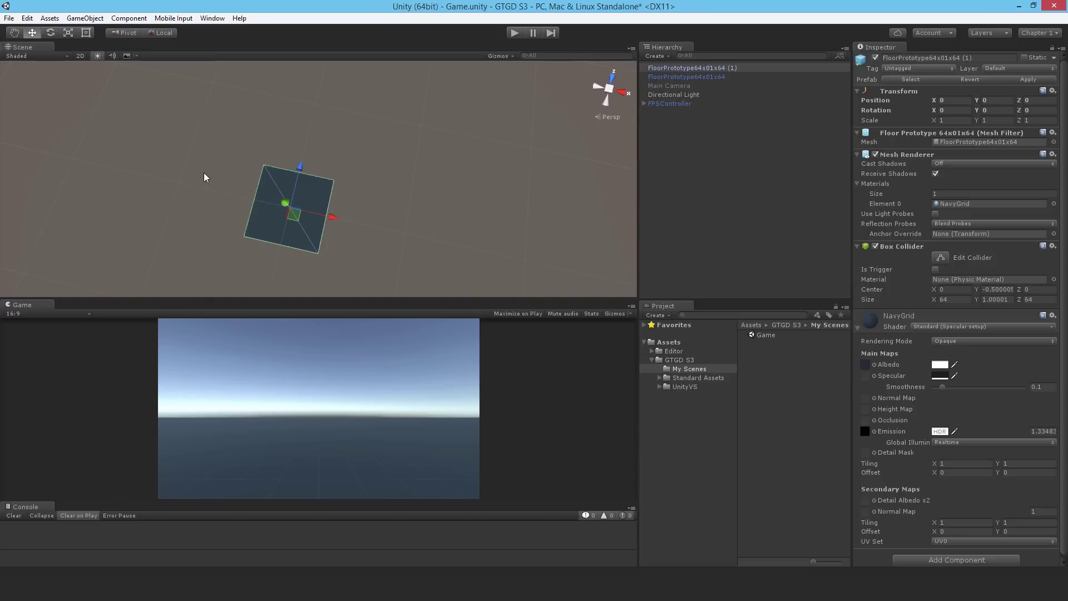
- Examine the overlapping floor copies from several angles in the Scene view, and select the original floor in the hierarchy
right_drag(225, 177, 1025, 171)
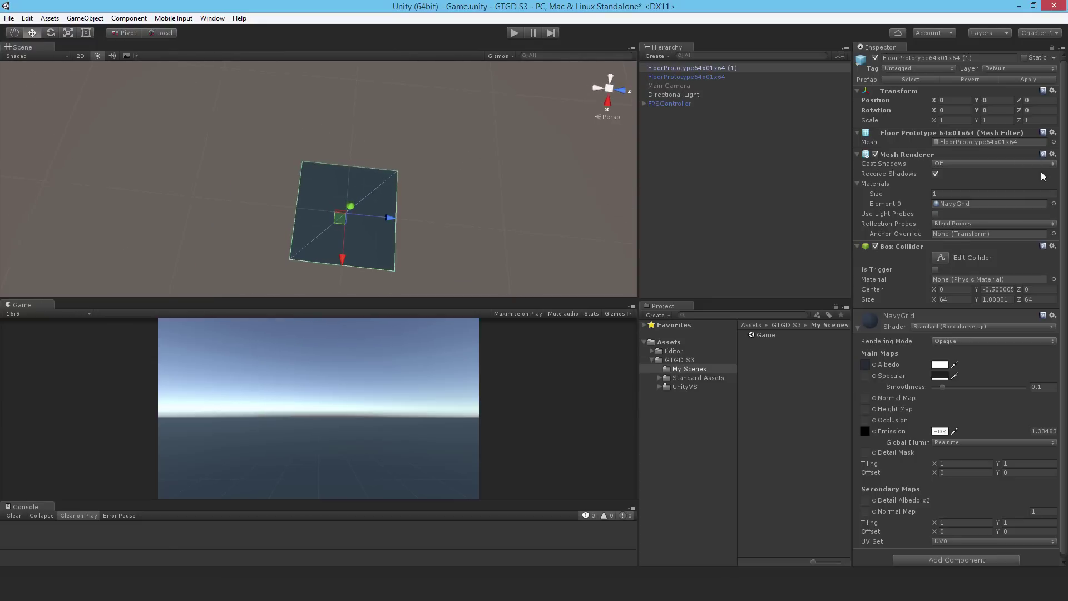
right_drag(243, 228, 772, 102)
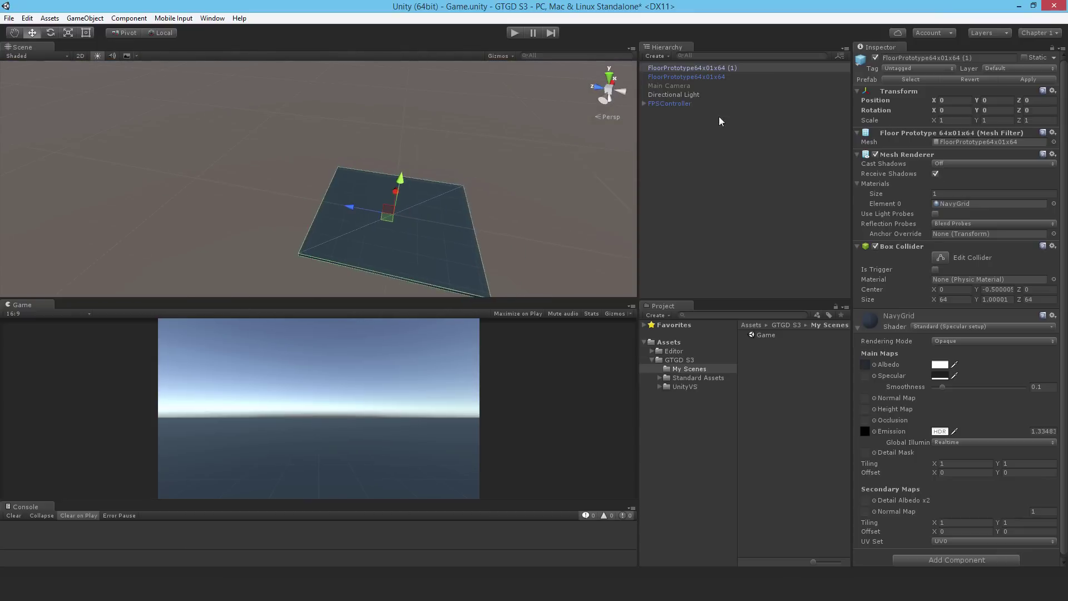
scroll(346, 192, down, 4)
right_drag(333, 210, 297, 203)
right_drag(444, 203, 383, 211)
click(15, 32)
drag(408, 204, 424, 206)
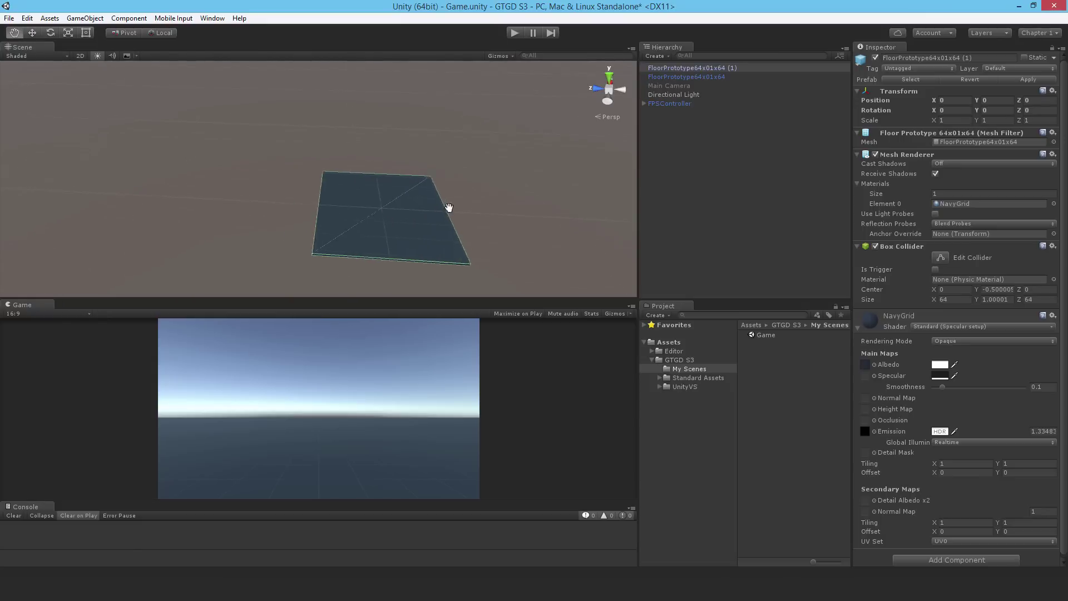
right_drag(351, 210, 189, 218)
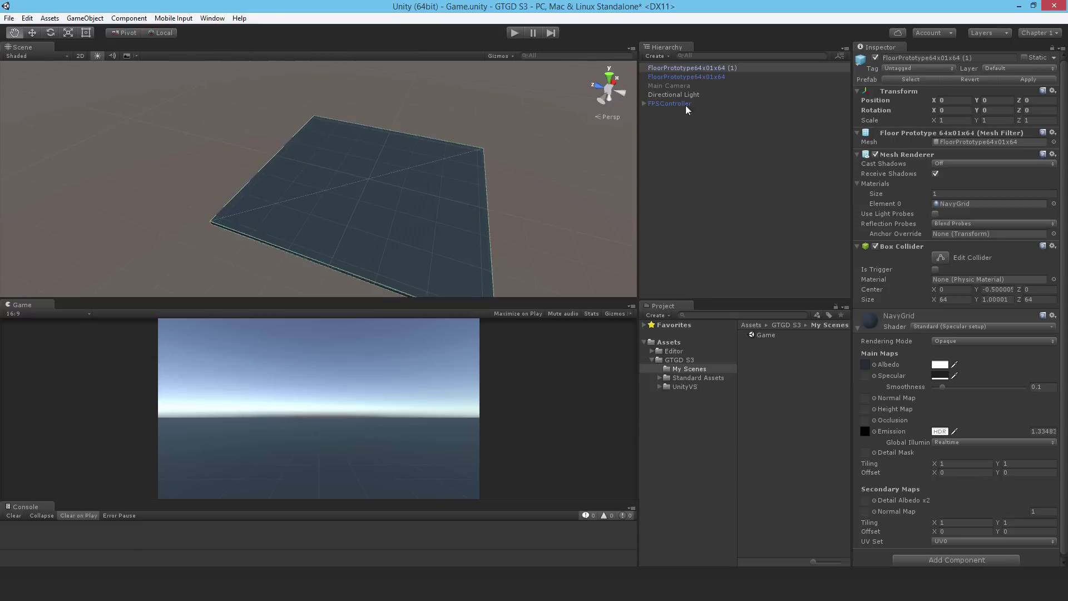
click(656, 78)
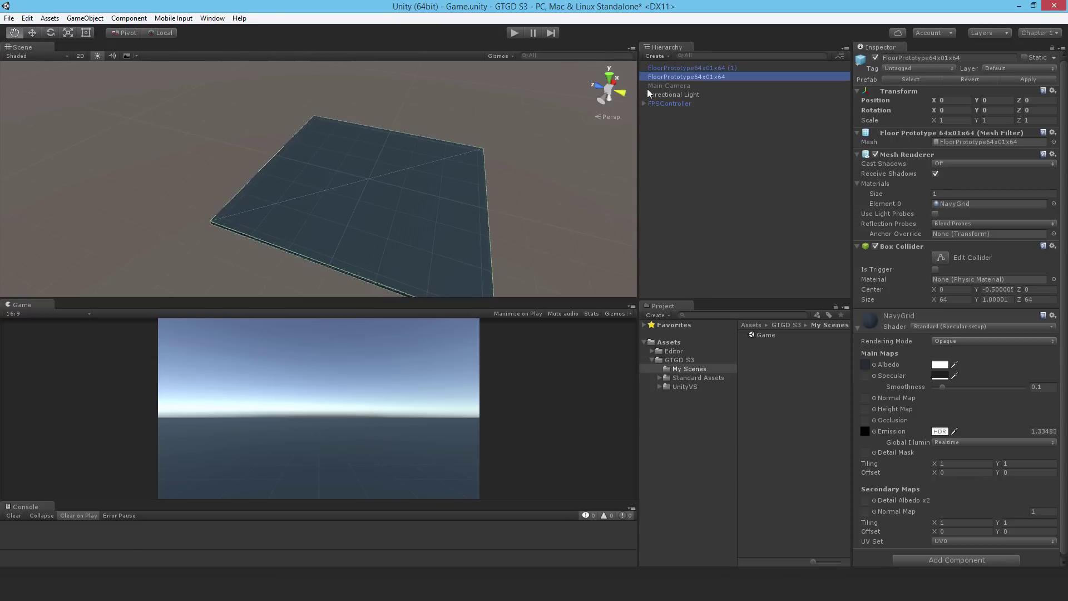
- Enlarge the Scene view and examine the FPSController and the overlapping floor copy from several angles and distances
drag(373, 297, 373, 377)
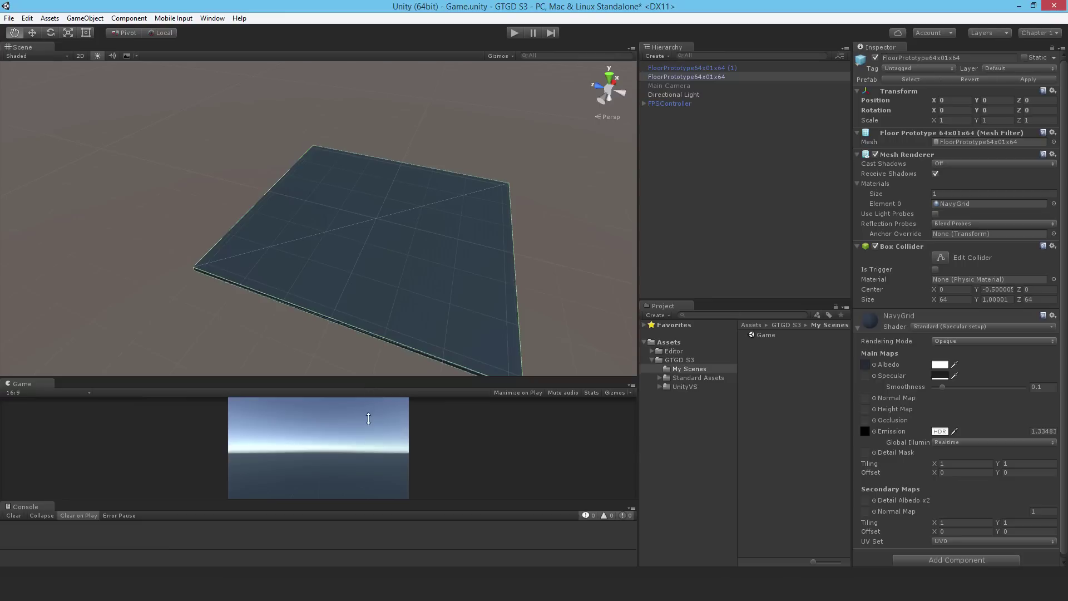
right_drag(206, 215, 293, 368)
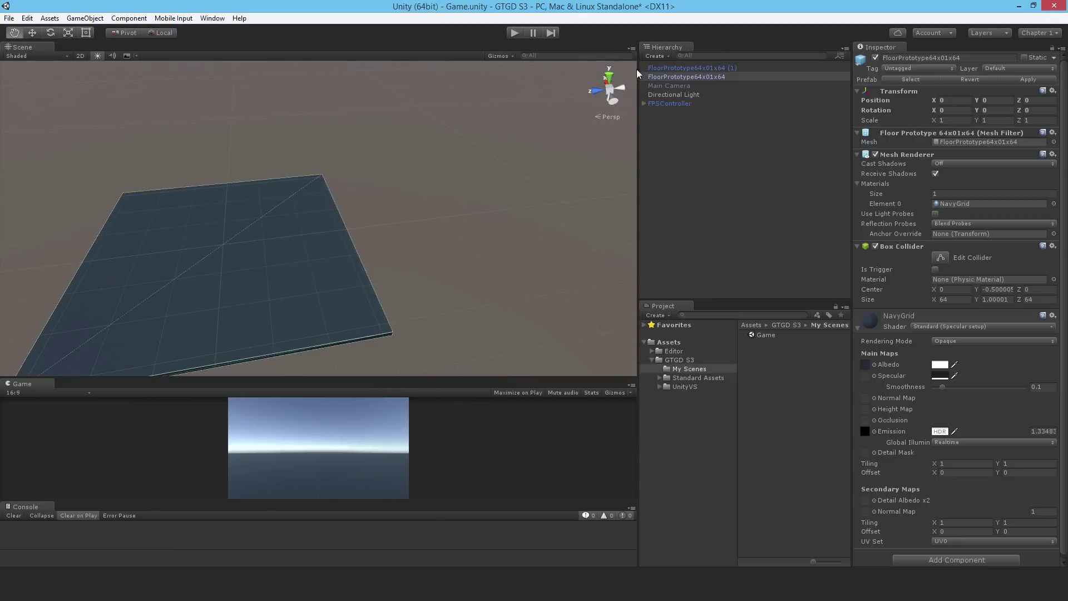
right_drag(472, 162, 593, 116)
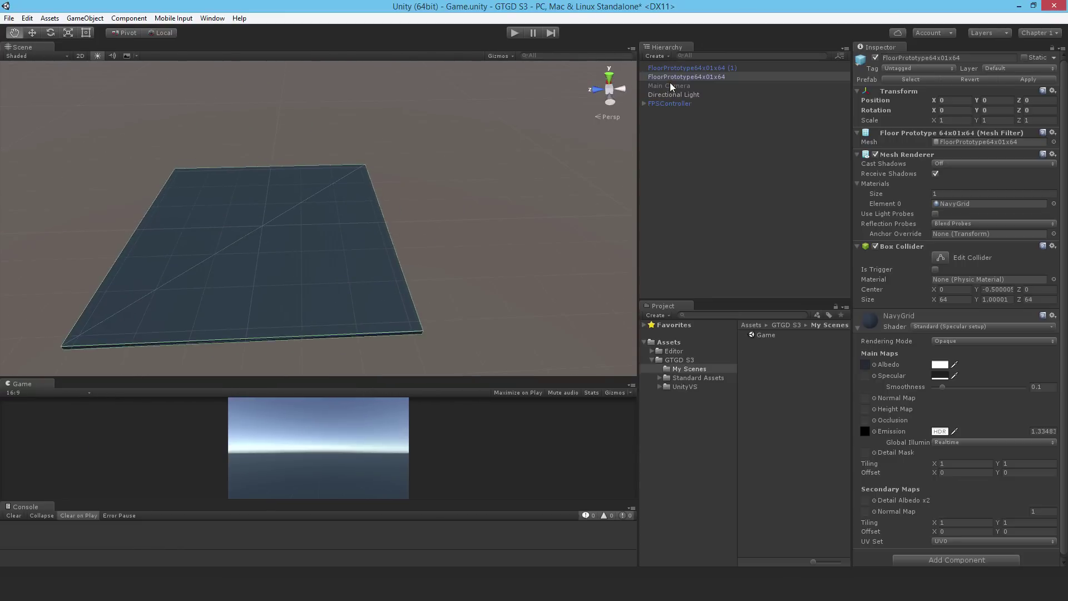
scroll(268, 282, down, 4)
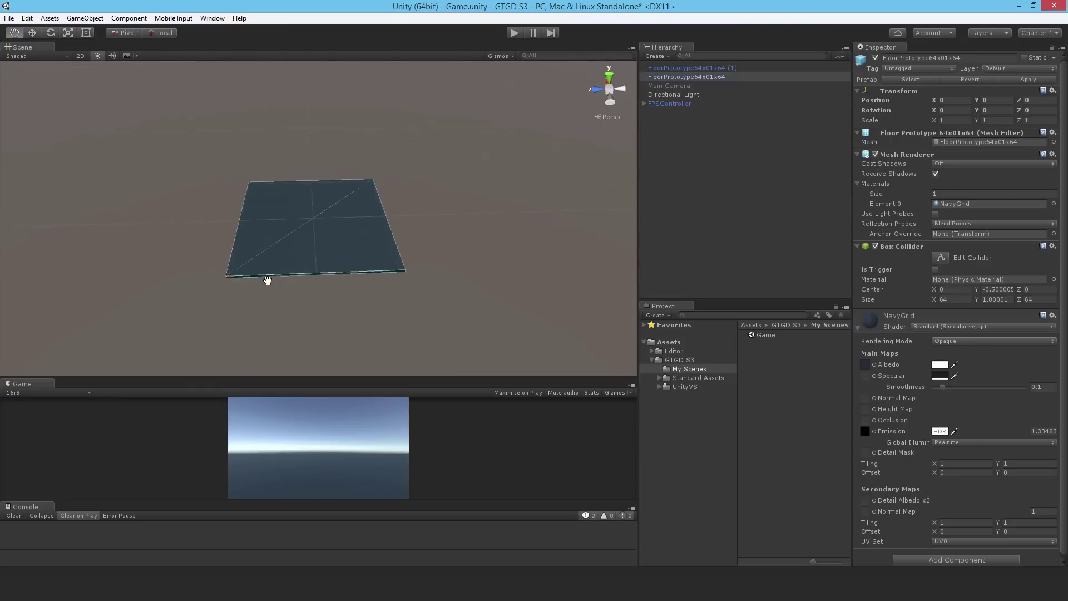
double_click(662, 104)
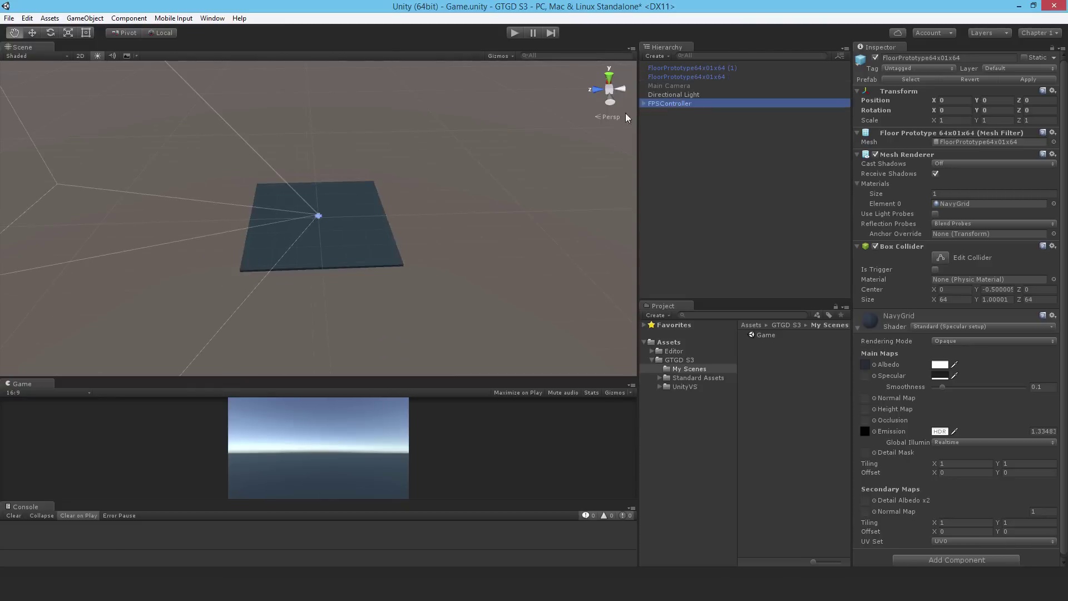
scroll(472, 182, down, 8)
double_click(719, 68)
alt+drag(327, 220, 319, 210)
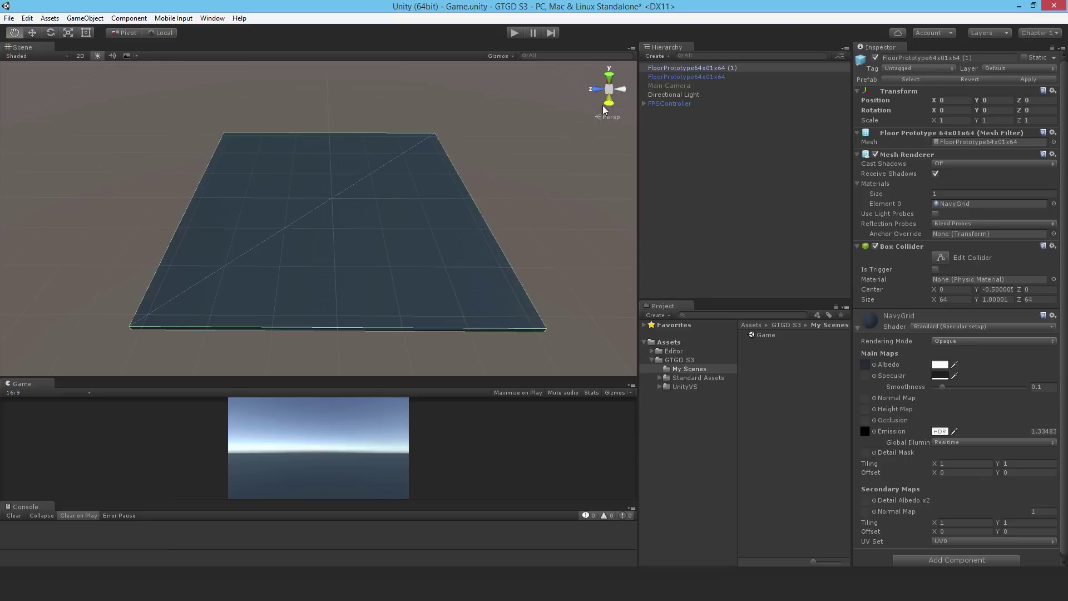
alt+drag(219, 261, 155, 269)
alt+drag(287, 224, 384, 212)
right_drag(384, 211, 389, 213)
right_drag(479, 203, 508, 176)
right_drag(378, 192, 391, 200)
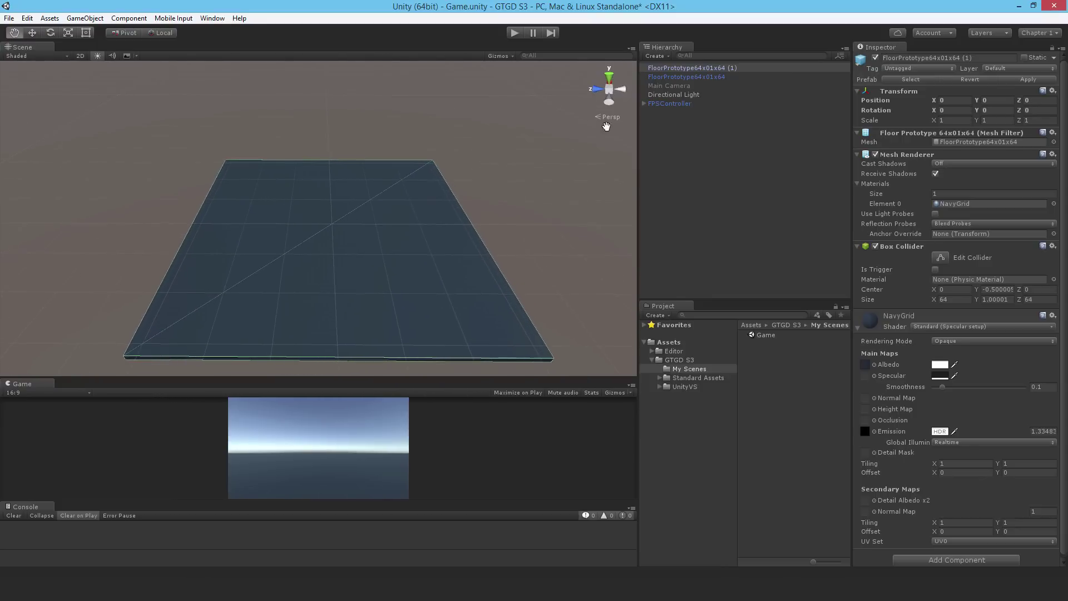
- Move the floor copy FloorPrototype64x01x64 (1) to X 64 so it sits flush beside the original, working in the orthographic top view
click(610, 89)
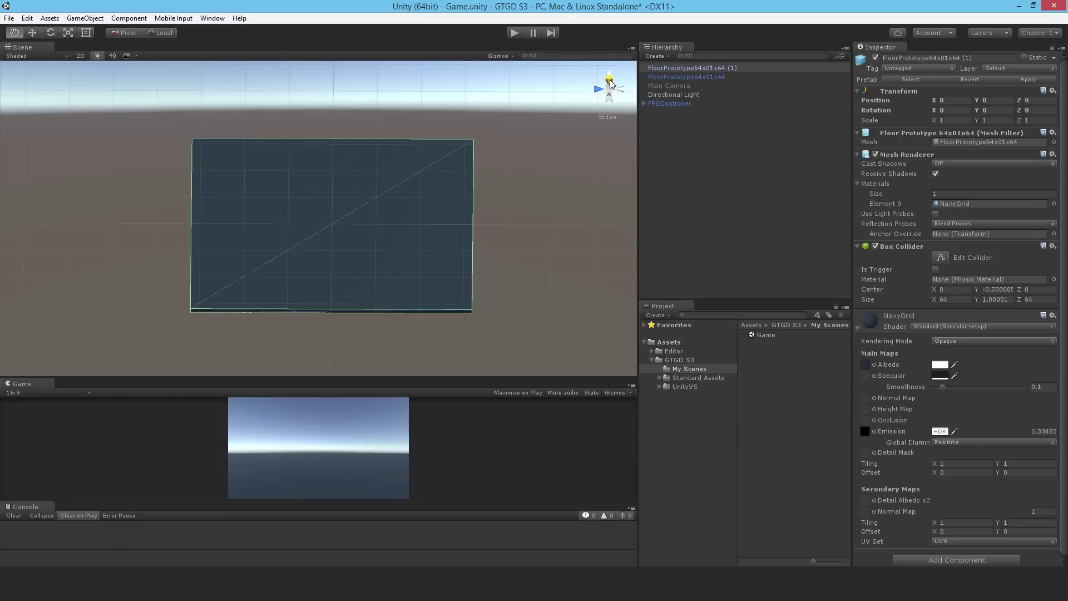
click(608, 84)
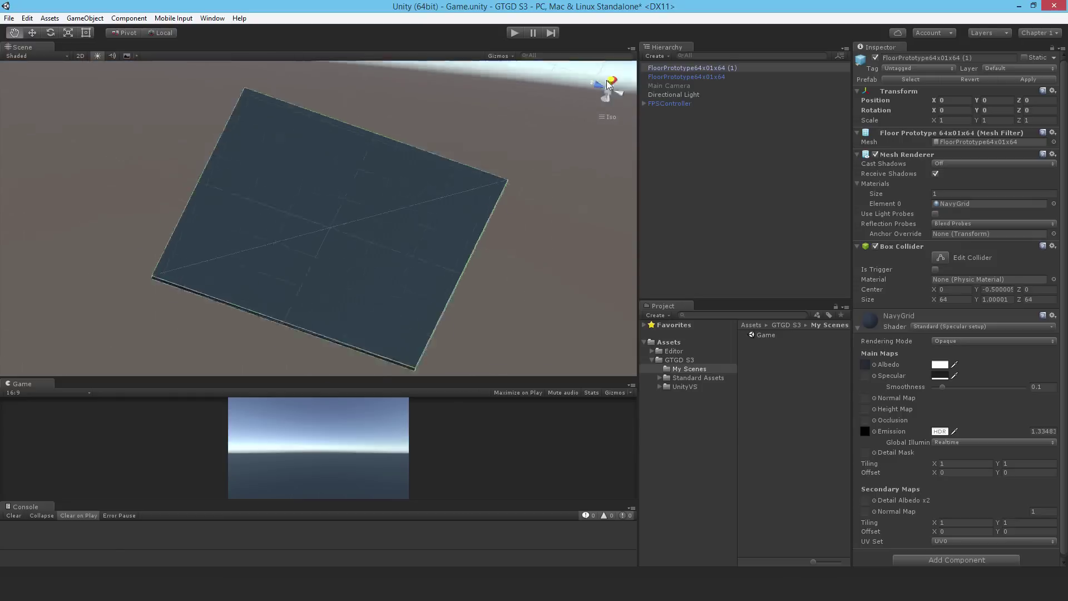
scroll(278, 221, down, 2)
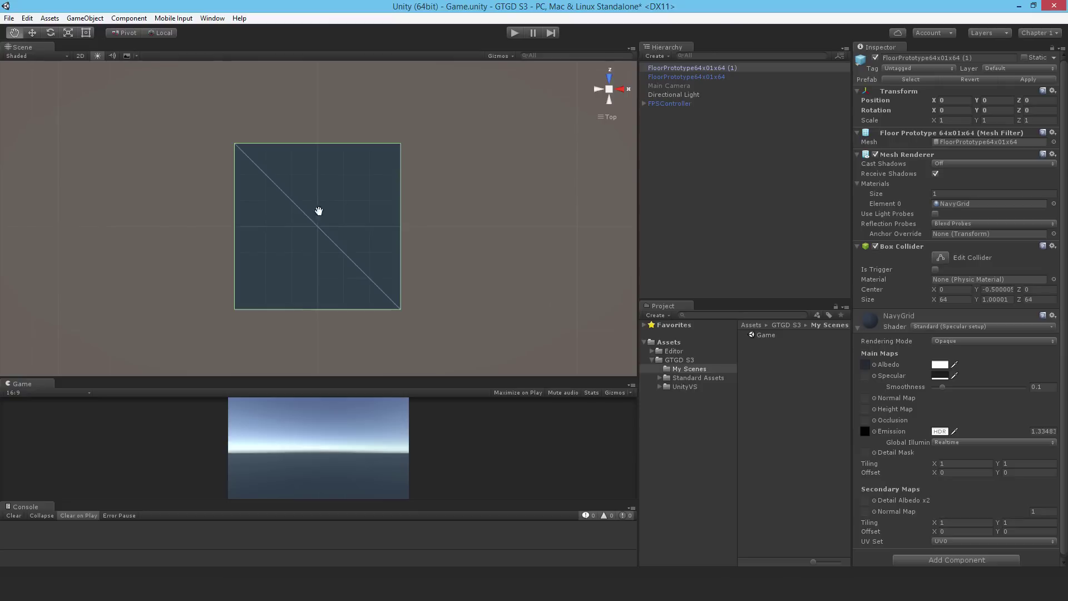
click(690, 77)
click(687, 68)
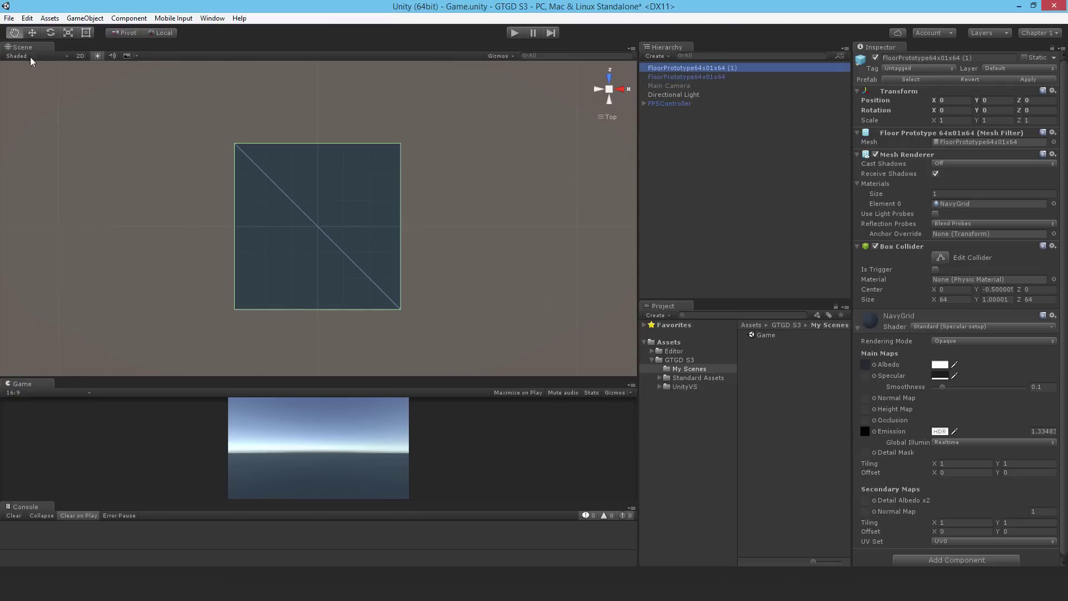
click(31, 35)
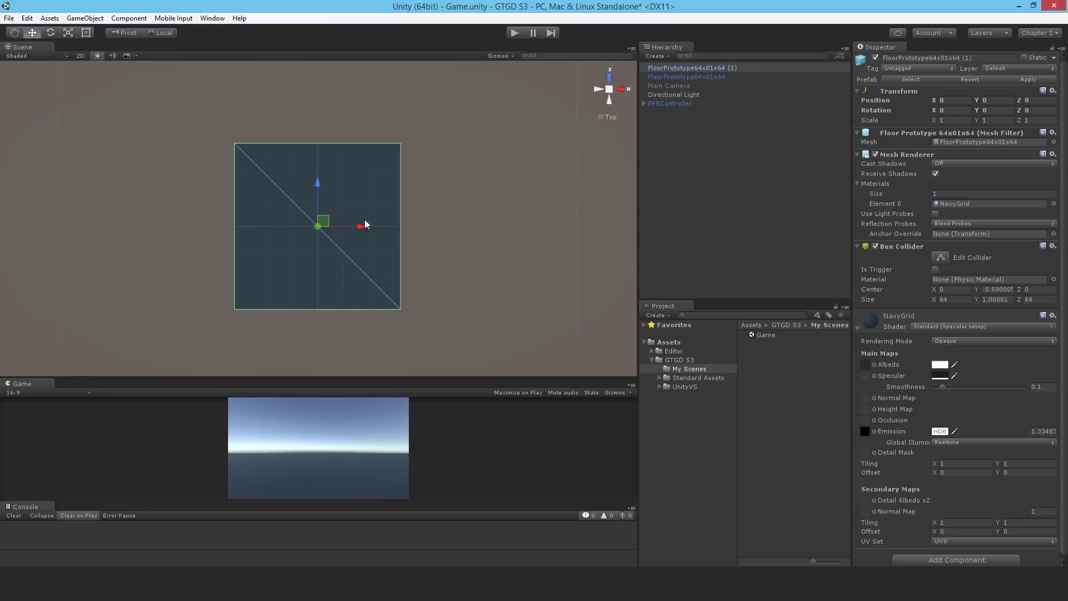
middle_drag(417, 194, 292, 203)
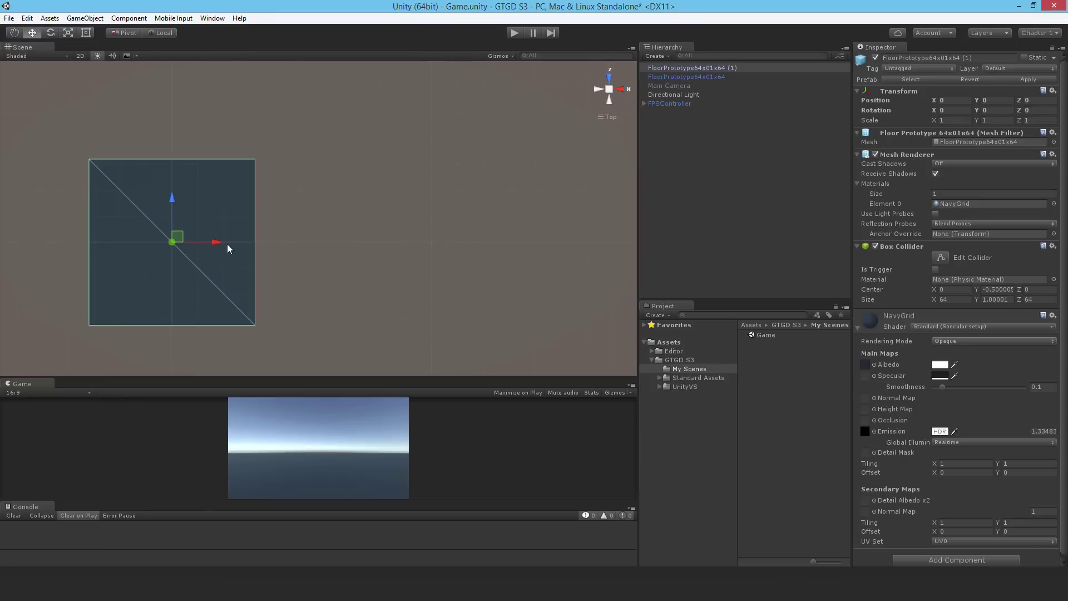
drag(216, 243, 381, 249)
click(241, 365)
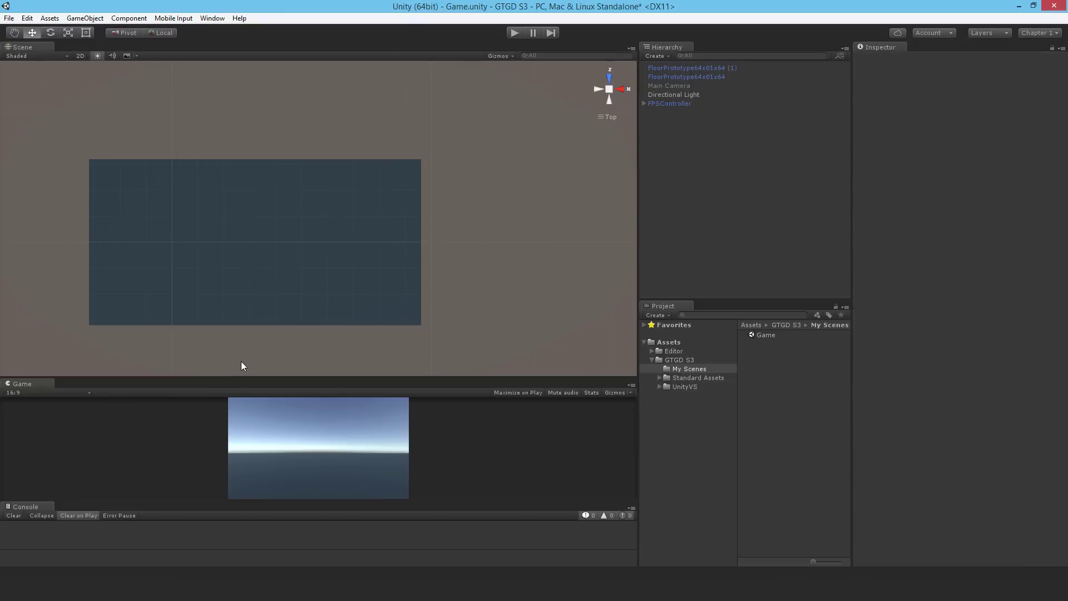
- Duplicate the offset floor and move the copy along X to the opposite side of the original, completing a row of three
middle_drag(186, 245, 395, 230)
click(569, 238)
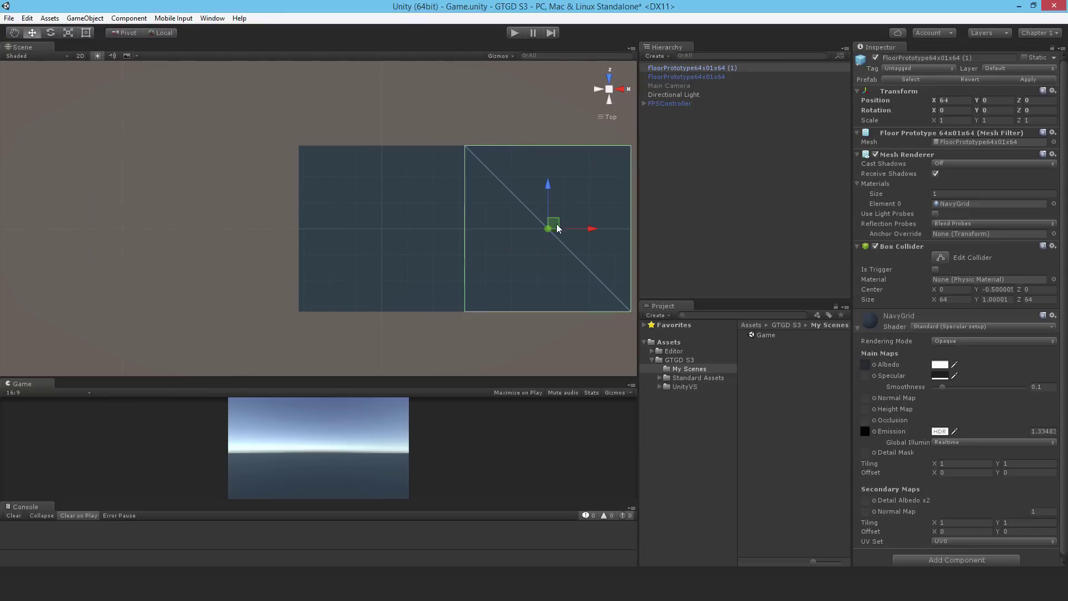
key(ctrl+d)
drag(592, 226, 262, 272)
click(335, 348)
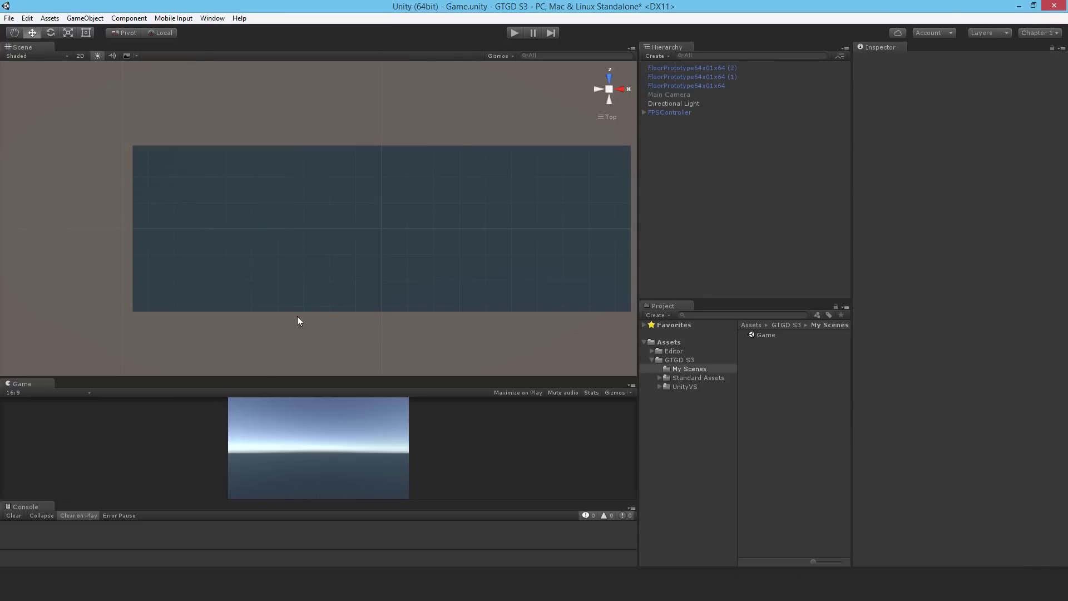
- Duplicate all three floors of the row and move the copies to Z 64, flush against the first row
click(143, 229)
shift+click(361, 209)
shift+click(531, 192)
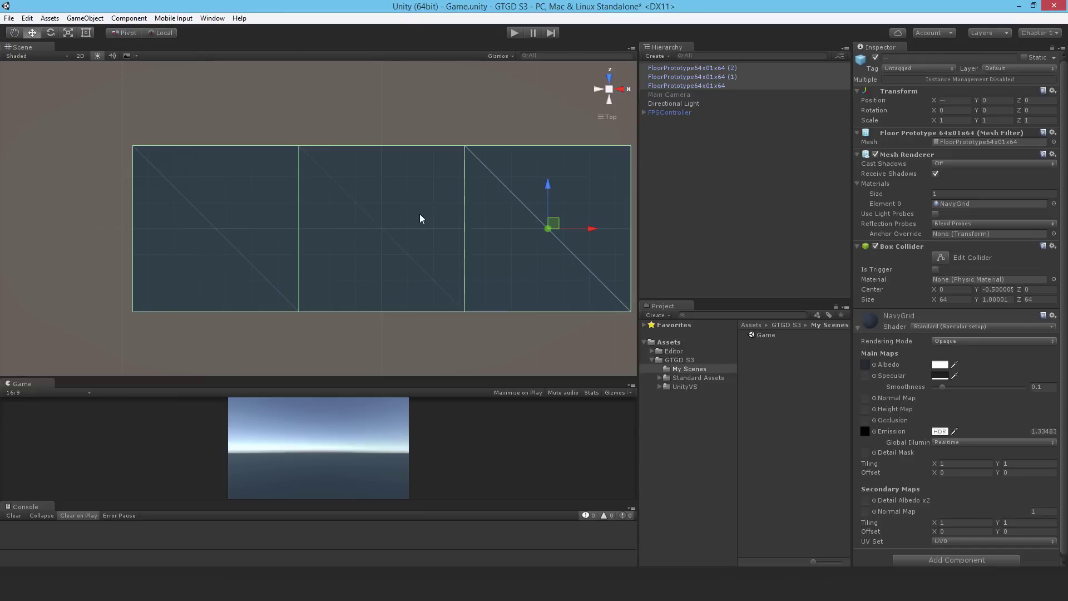
key(ctrl+d)
scroll(411, 205, down, 4)
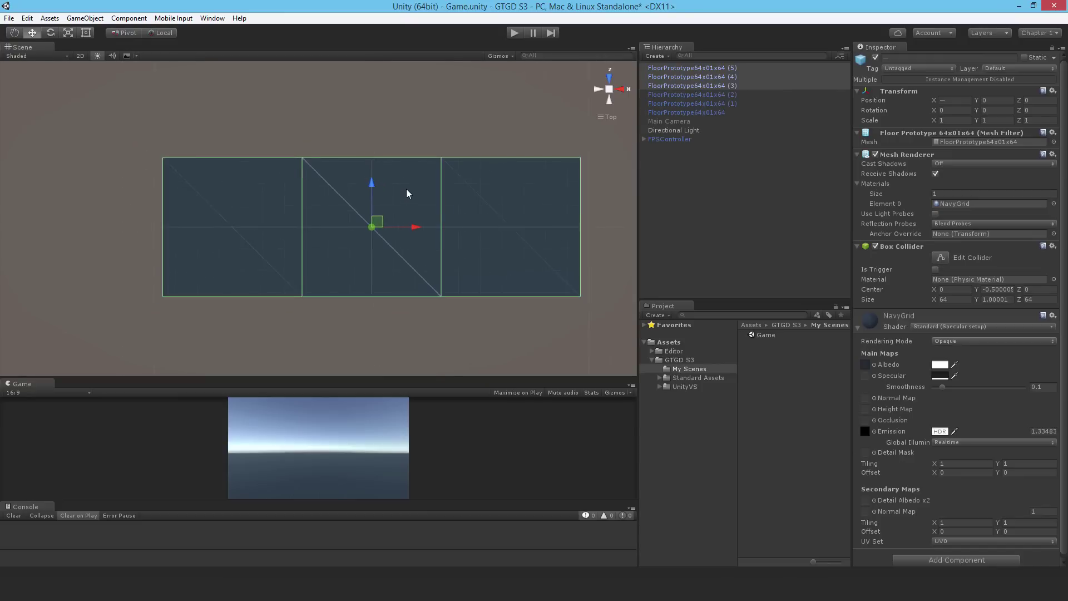
middle_drag(396, 147, 405, 239)
drag(371, 292, 372, 182)
- Duplicate the row at Z 64 and move the copies along Z to the opposite side of the middle row, forming a 3x3 floor
middle_drag(309, 315, 286, 255)
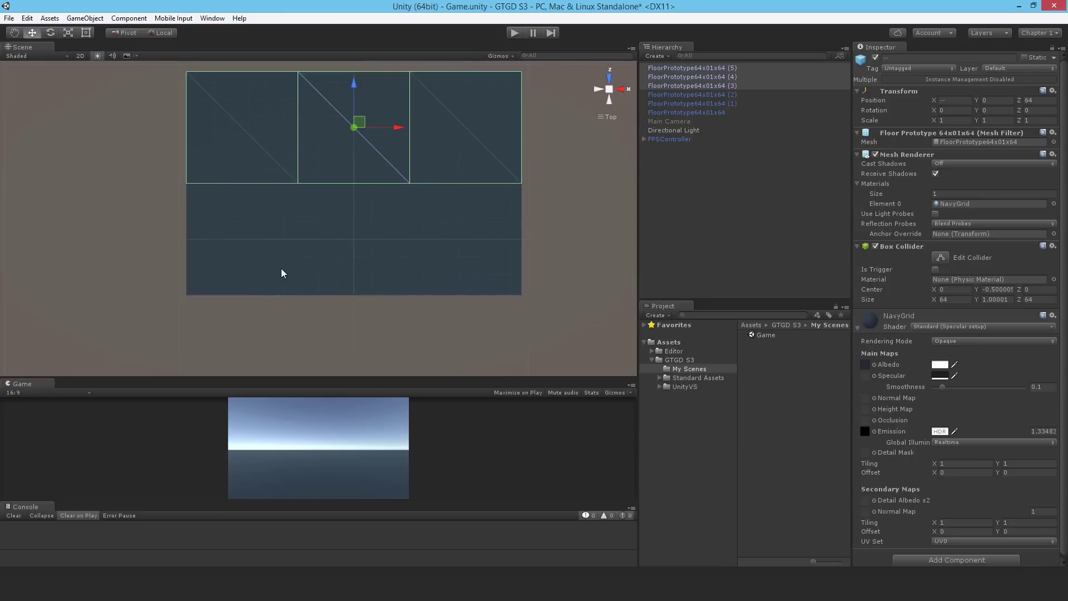
key(ctrl+d)
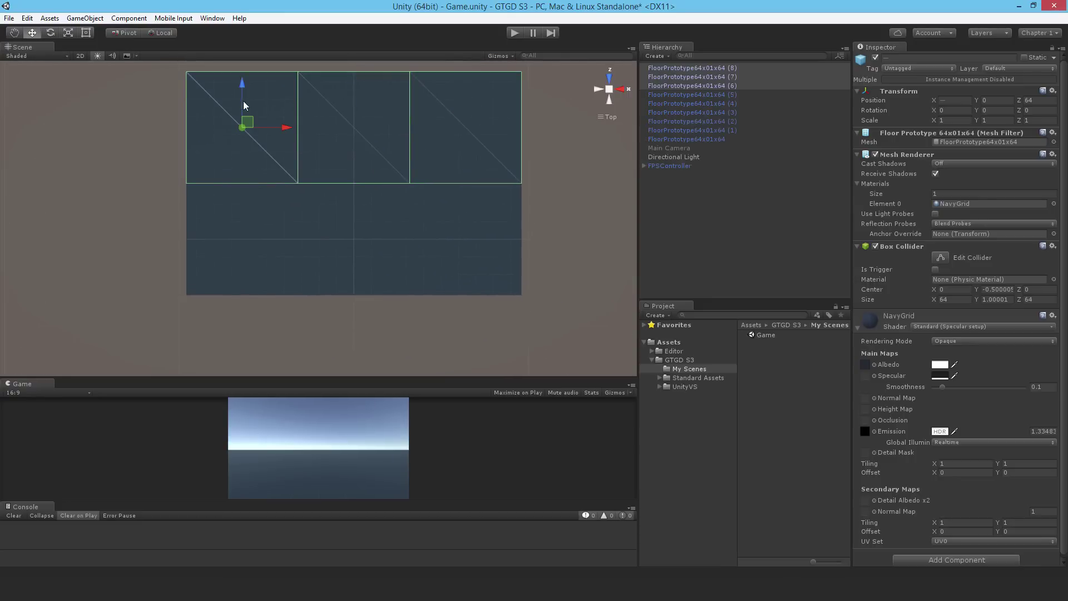
drag(241, 84, 241, 305)
click(76, 250)
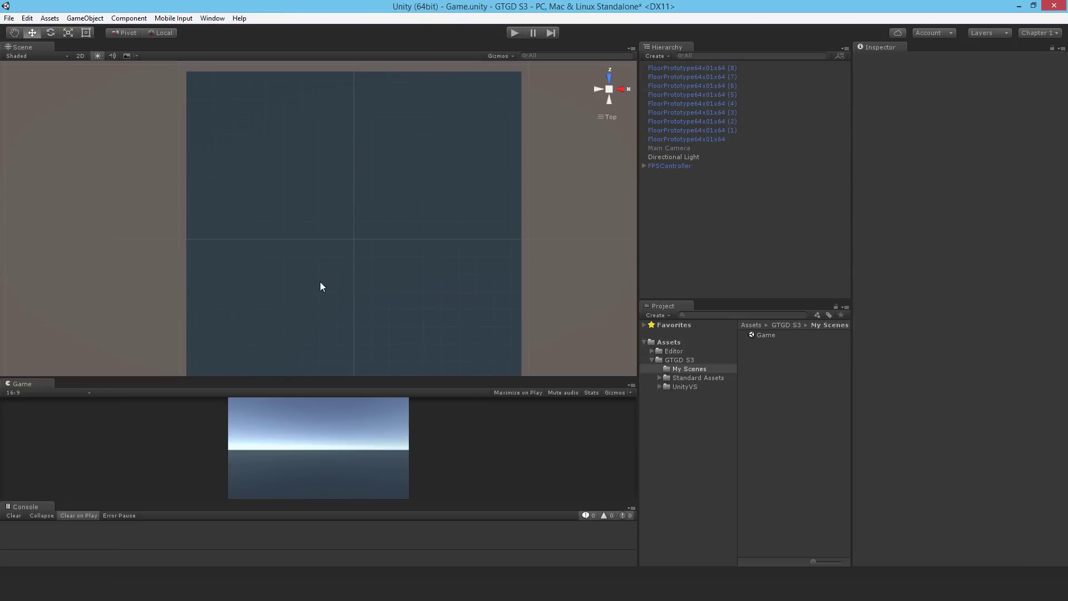
middle_drag(403, 272, 426, 296)
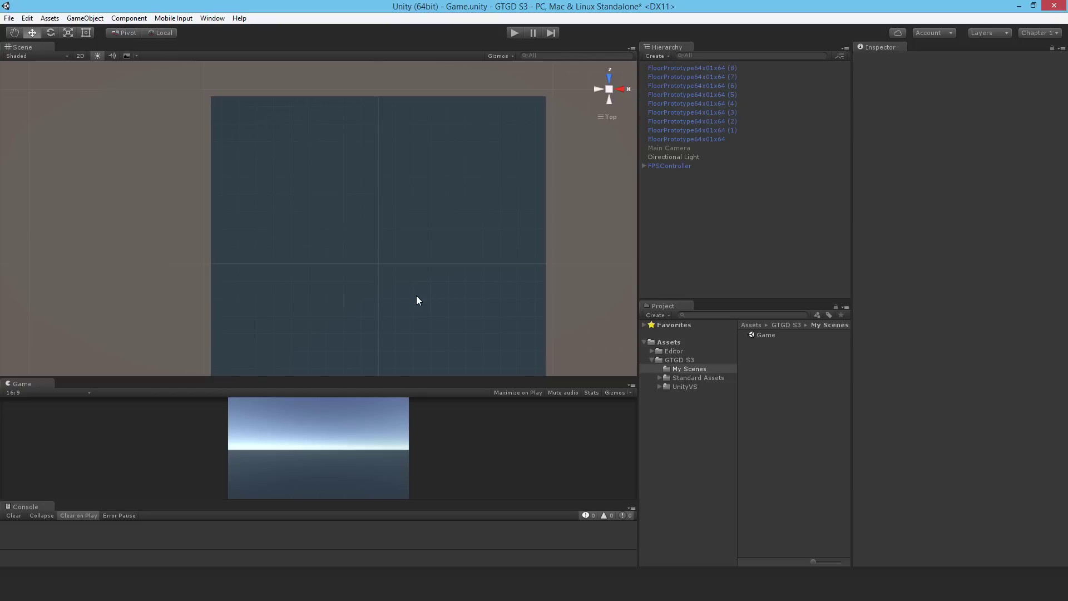
- Create an empty game object at the root of the hierarchy
click(714, 138)
click(702, 260)
right_click(673, 208)
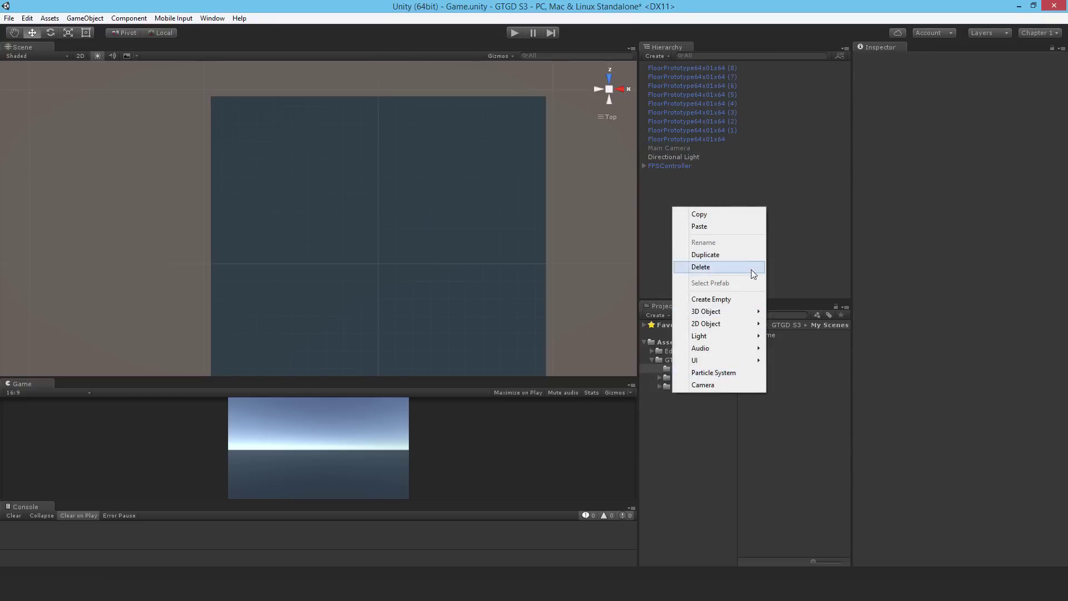
click(747, 299)
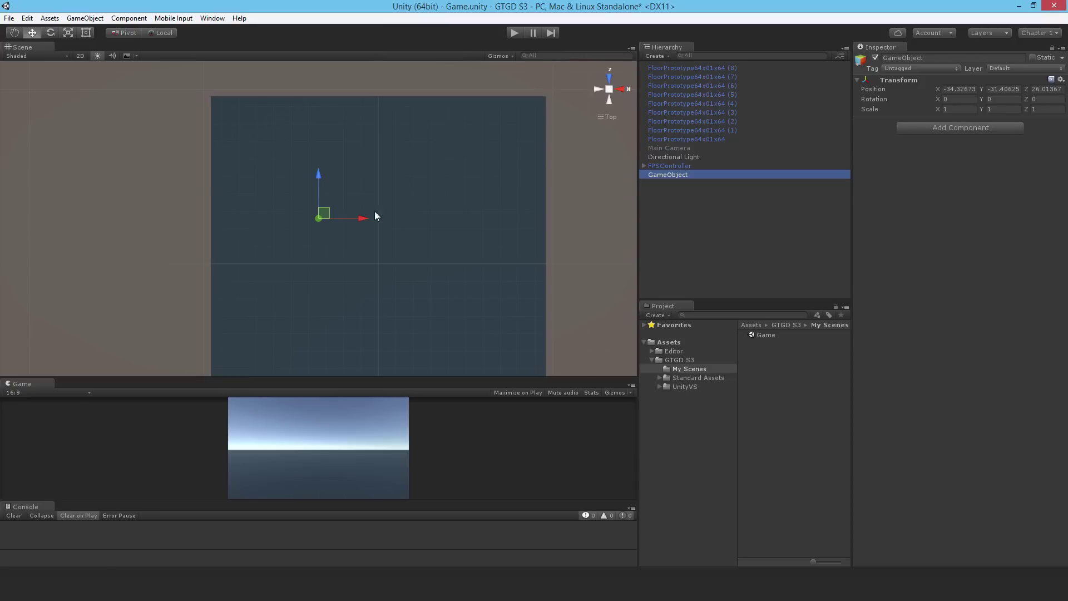
- Rename the empty game object as Floors and reset its position to 0, 0, 0
click(936, 57)
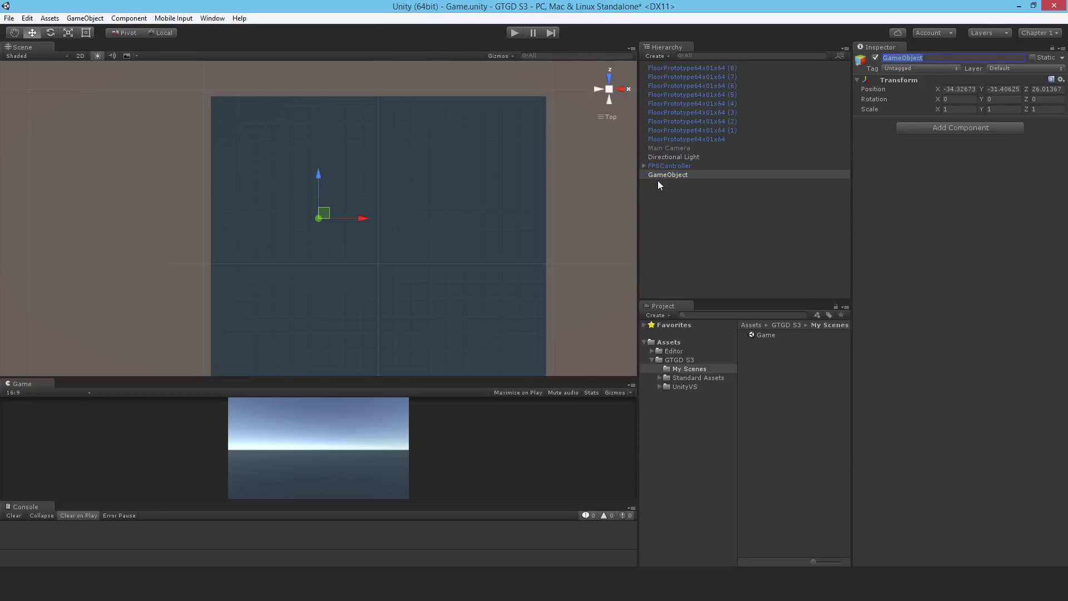
text(Floors)
key(Return)
click(1060, 80)
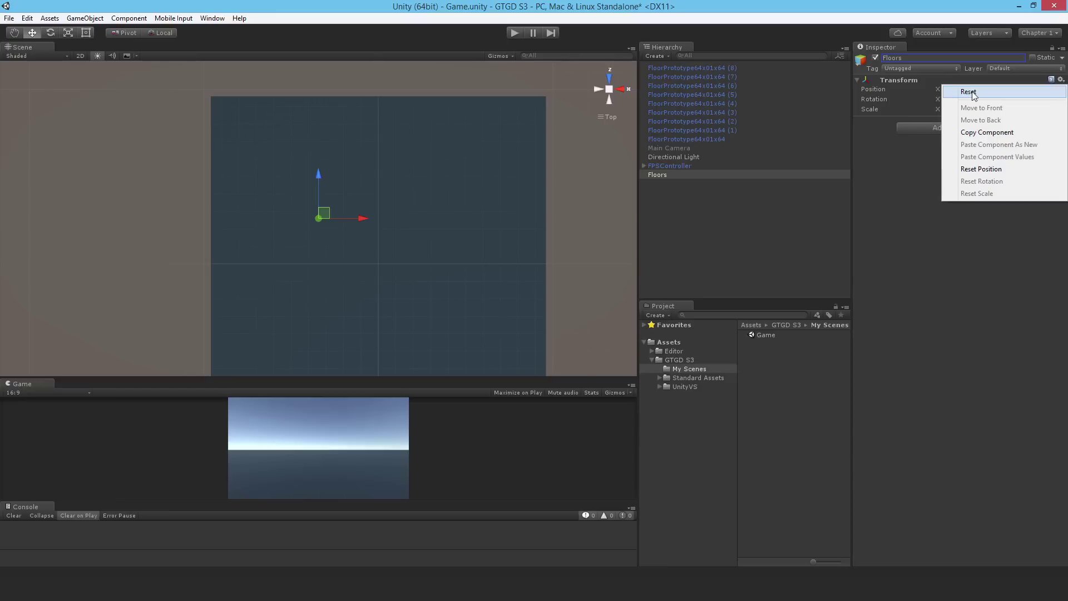
click(982, 169)
- Parent all nine FloorPrototype64x01x64 objects under Floors, collapse the group, and select Floors
click(697, 139)
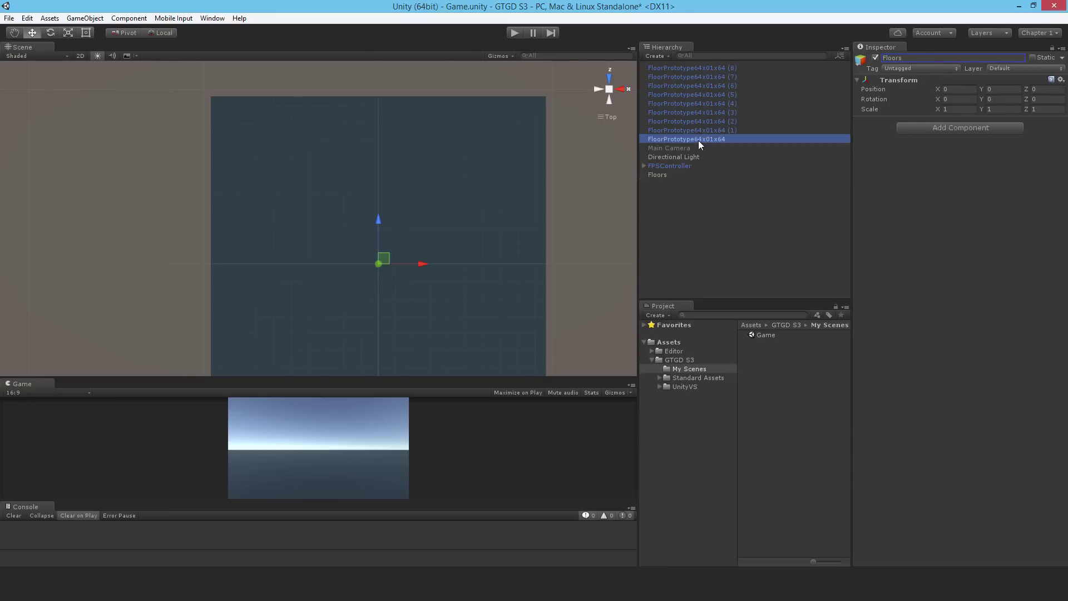
shift+click(676, 68)
drag(697, 139, 652, 174)
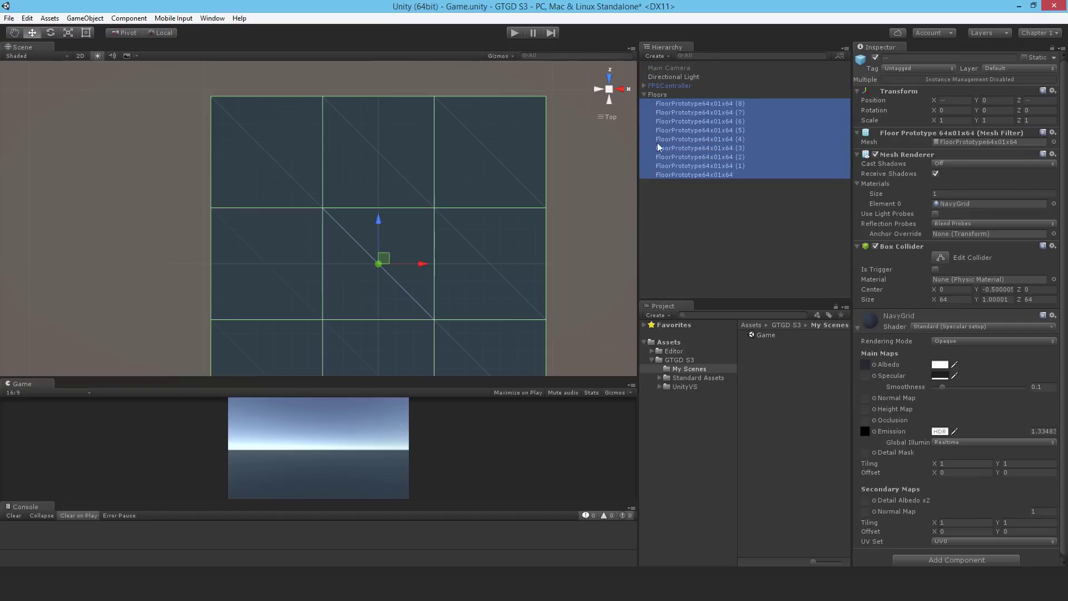
click(643, 94)
click(678, 148)
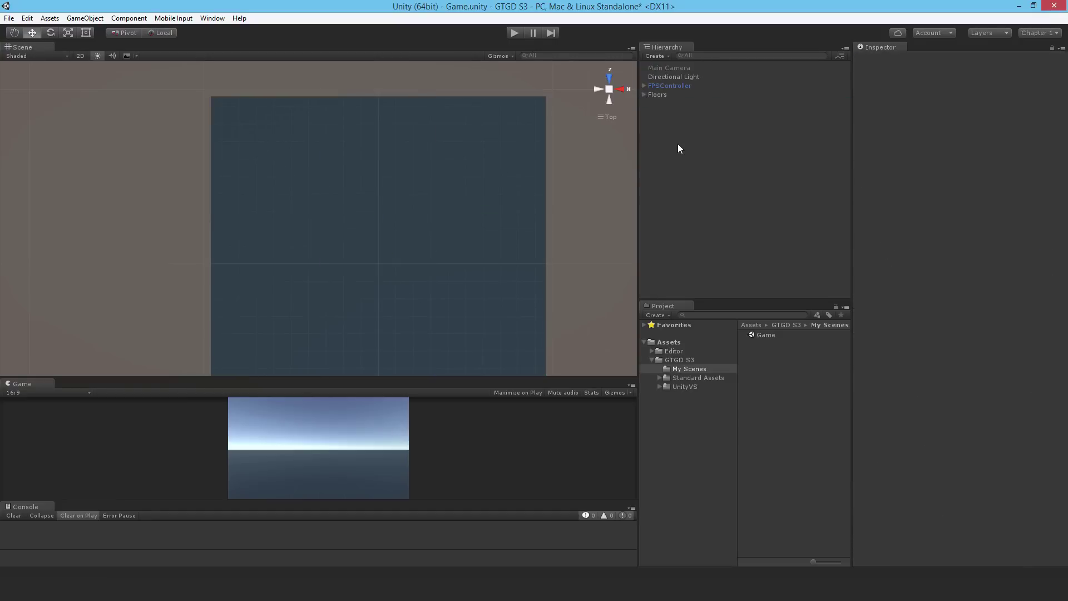
click(657, 94)
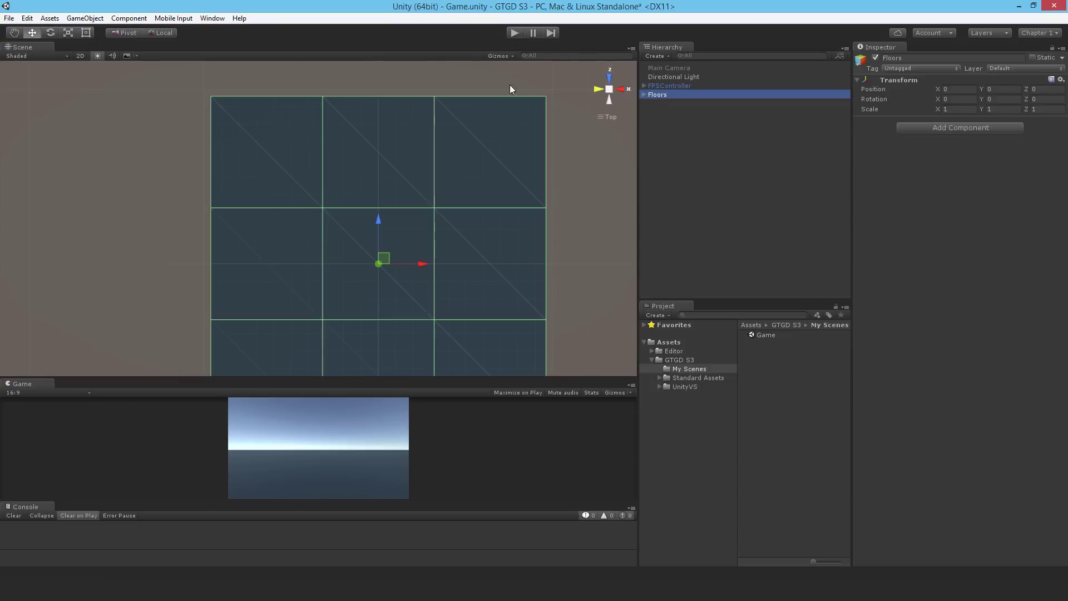
- Enlarge the Game view, save the scene, and collapse the Floors group in the hierarchy
click(470, 374)
drag(470, 378, 468, 276)
click(579, 194)
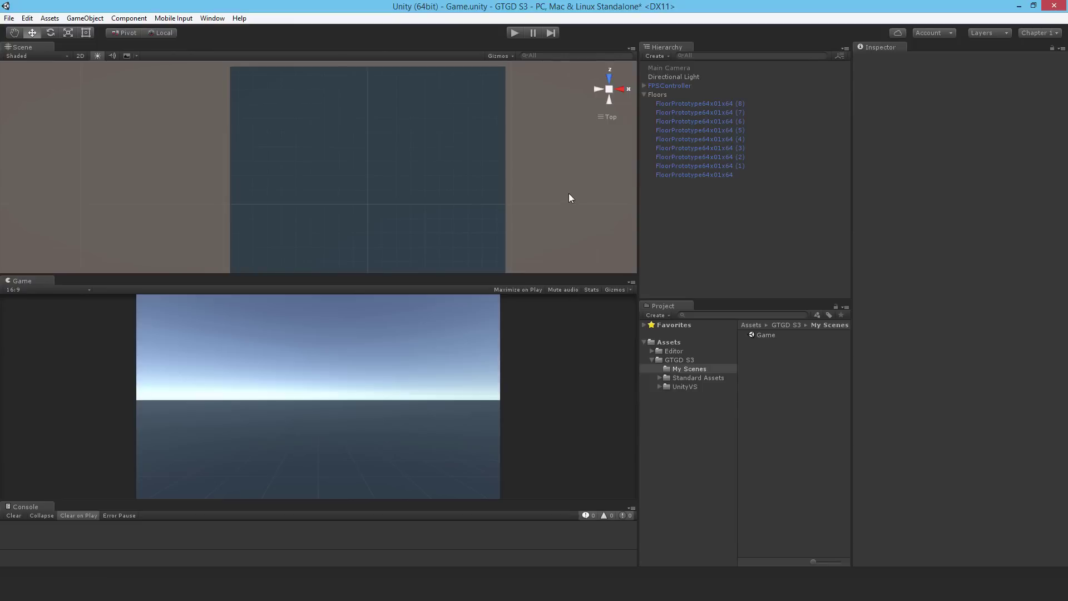
key(ctrl+s)
click(643, 95)
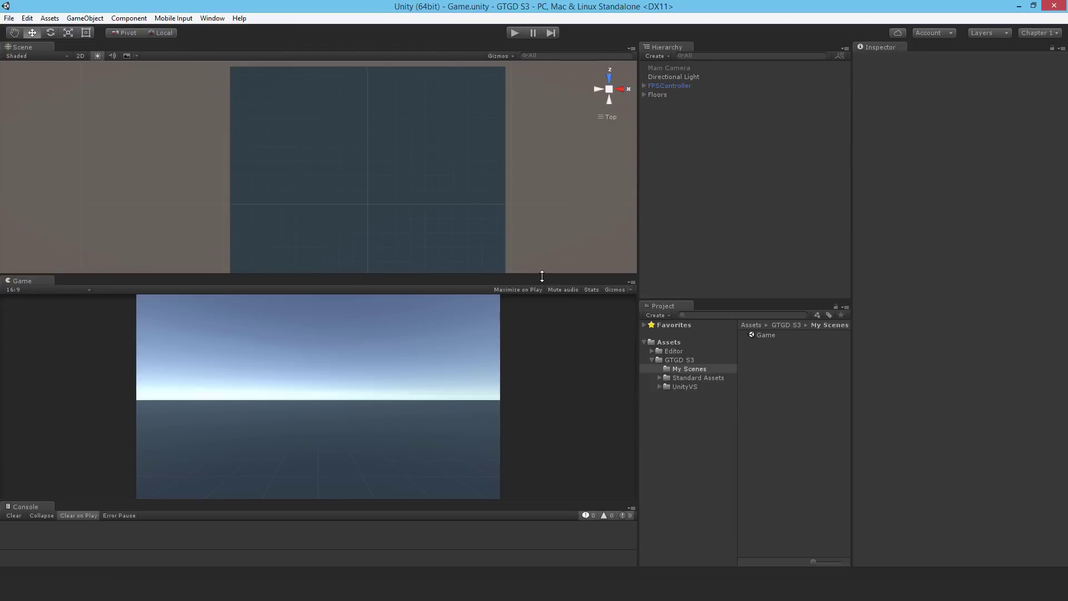
- Give the Scene view slightly more height, then play-test the scene on the extended floor and stop playing
drag(542, 276, 541, 297)
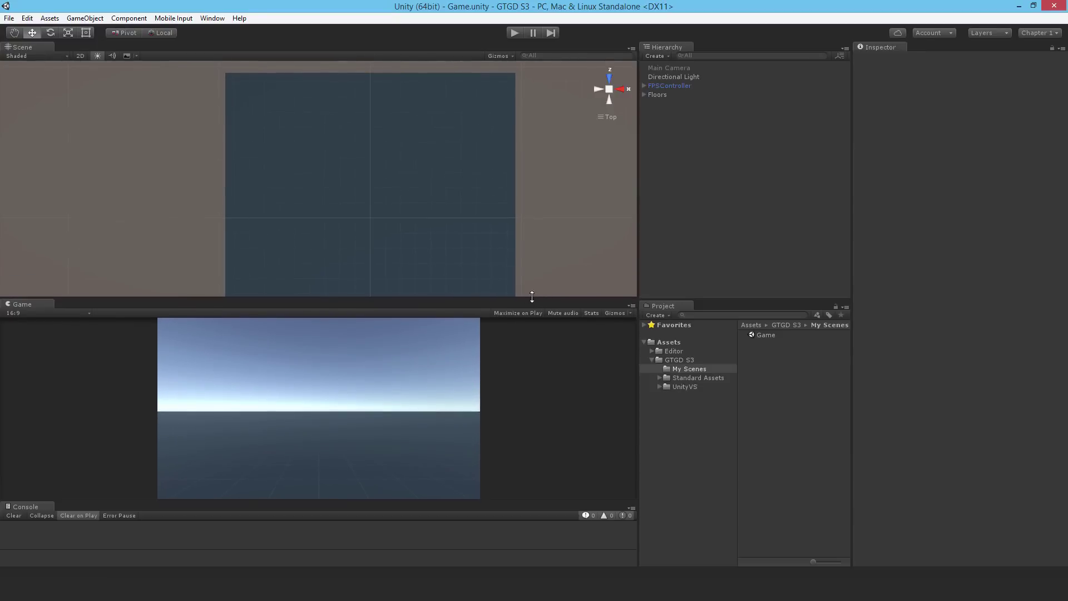
click(511, 35)
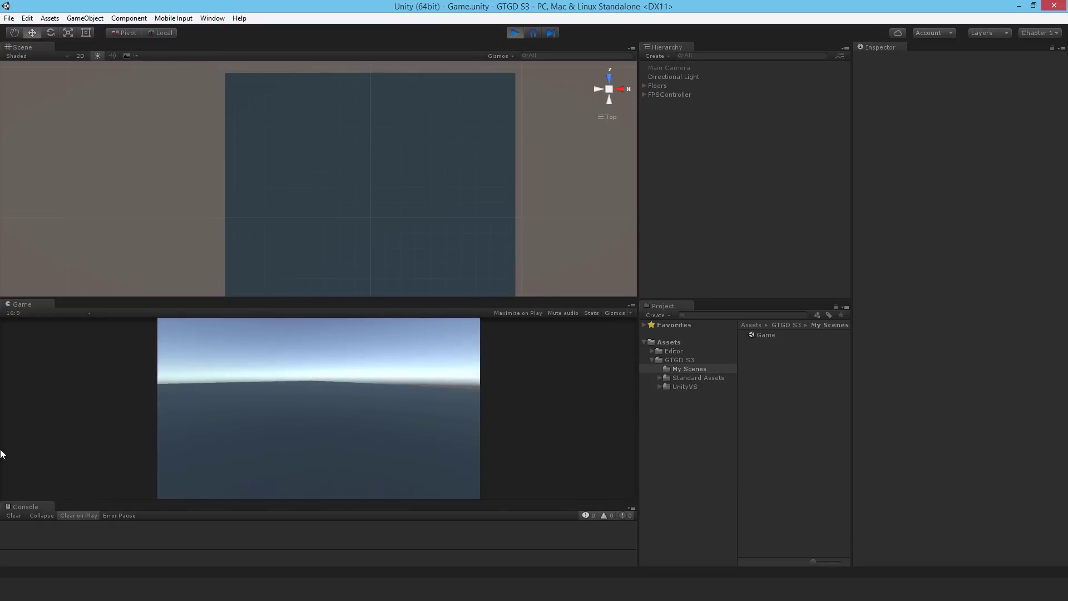
click(515, 32)
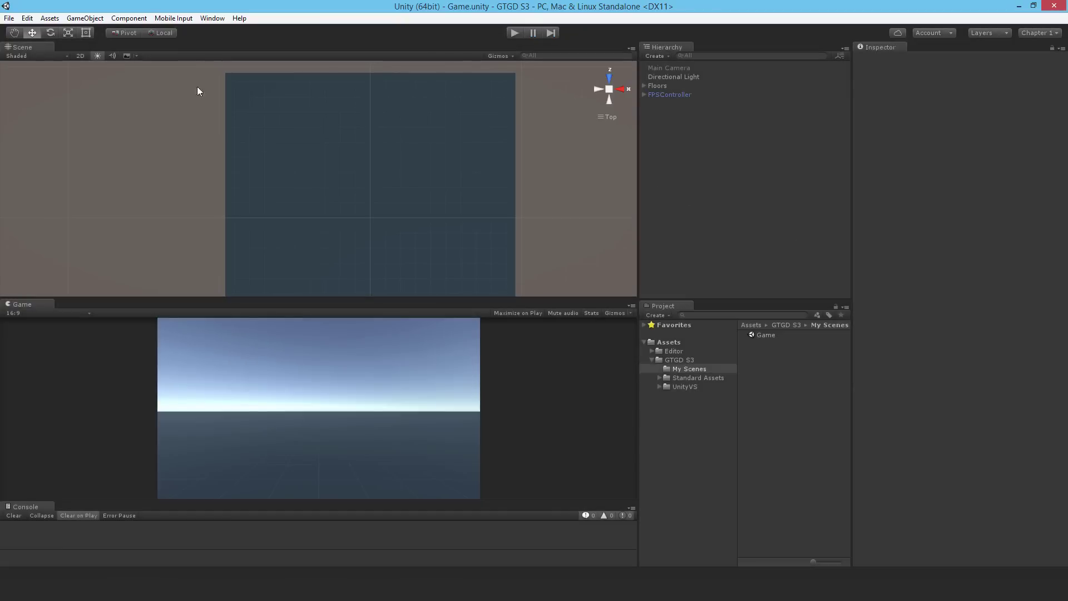
- Open the Lighting window and dock it beside the Inspector
click(212, 18)
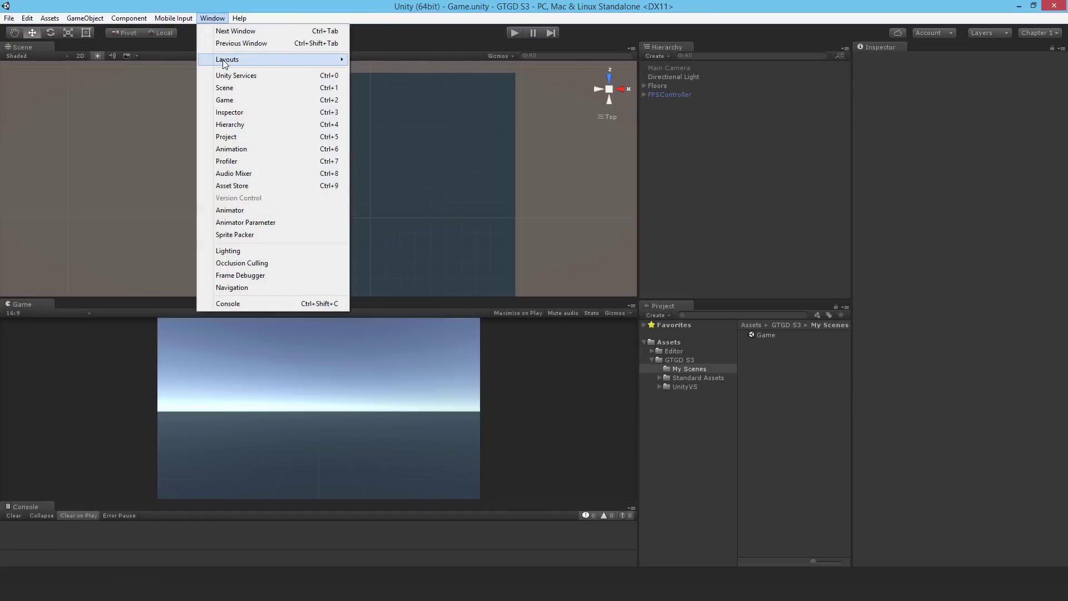
click(226, 252)
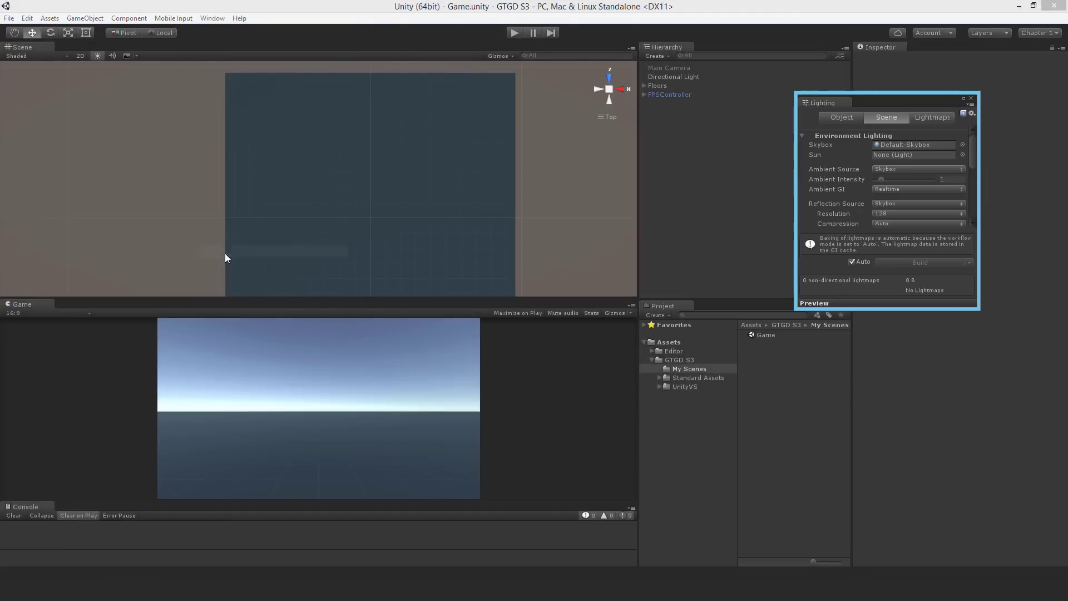
drag(818, 111, 921, 55)
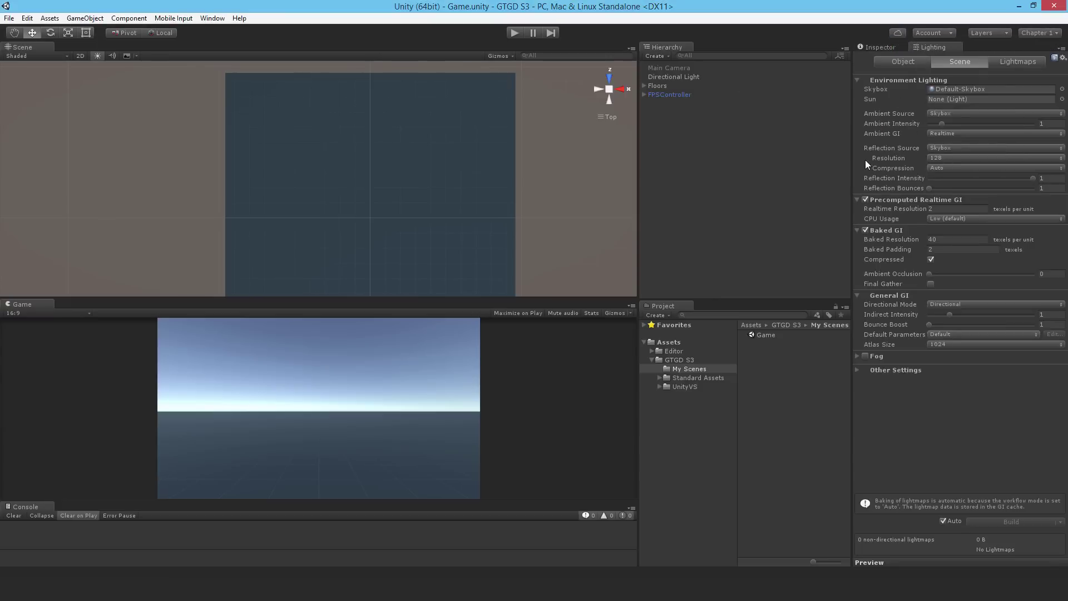
- Widen the docked Lighting settings slightly and raise the scene's Ambient Intensity to 1.17
drag(638, 162, 622, 162)
drag(853, 122, 838, 101)
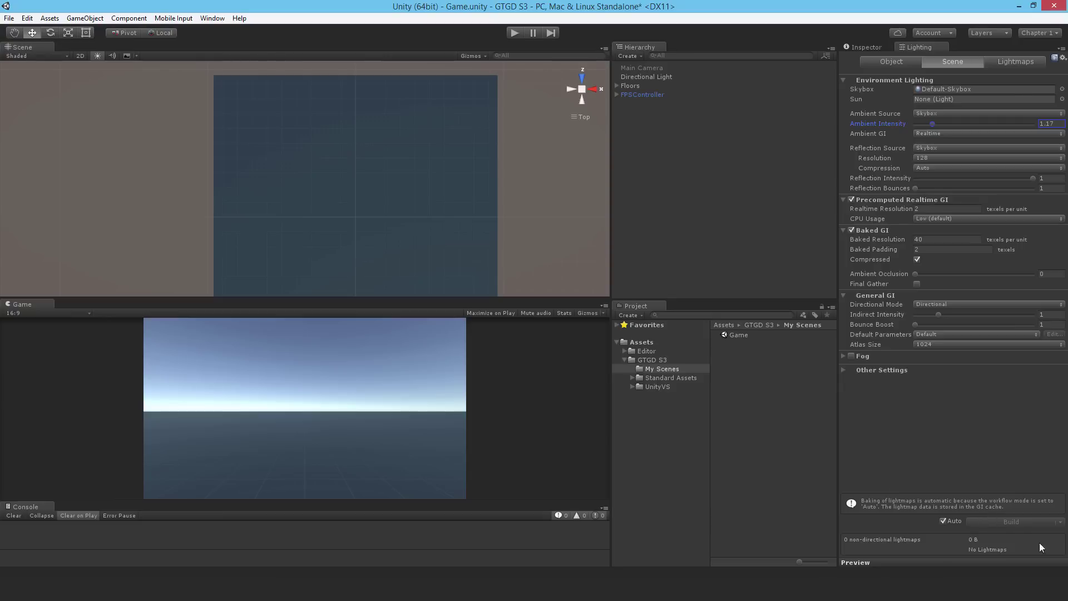
- Turn off automatic lightmap baking, build the lighting manually, and compare the Scene view with scene lighting off and on
click(942, 520)
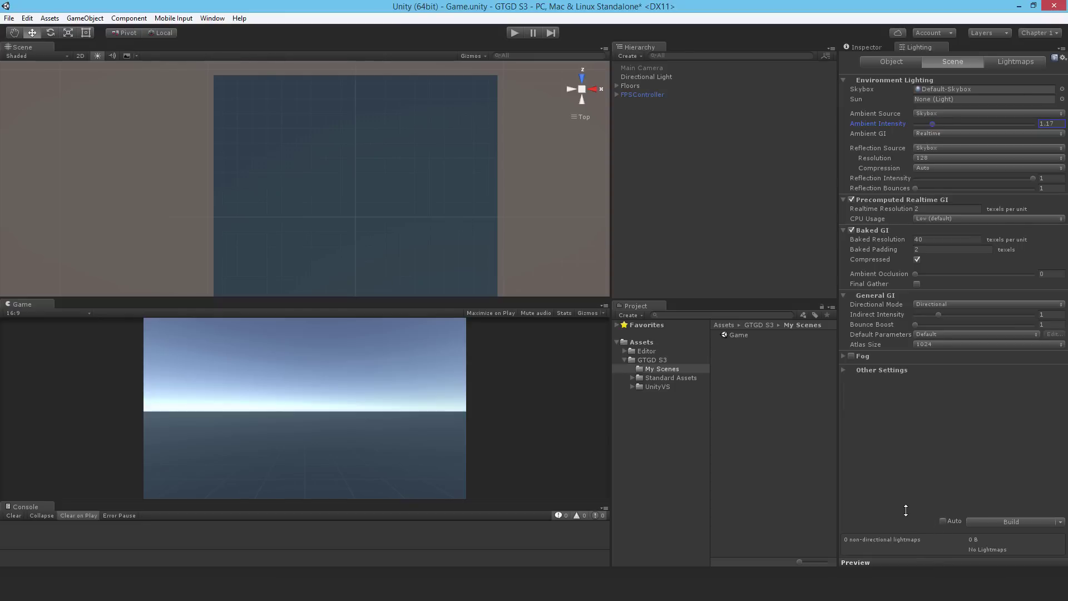
click(1004, 521)
click(99, 56)
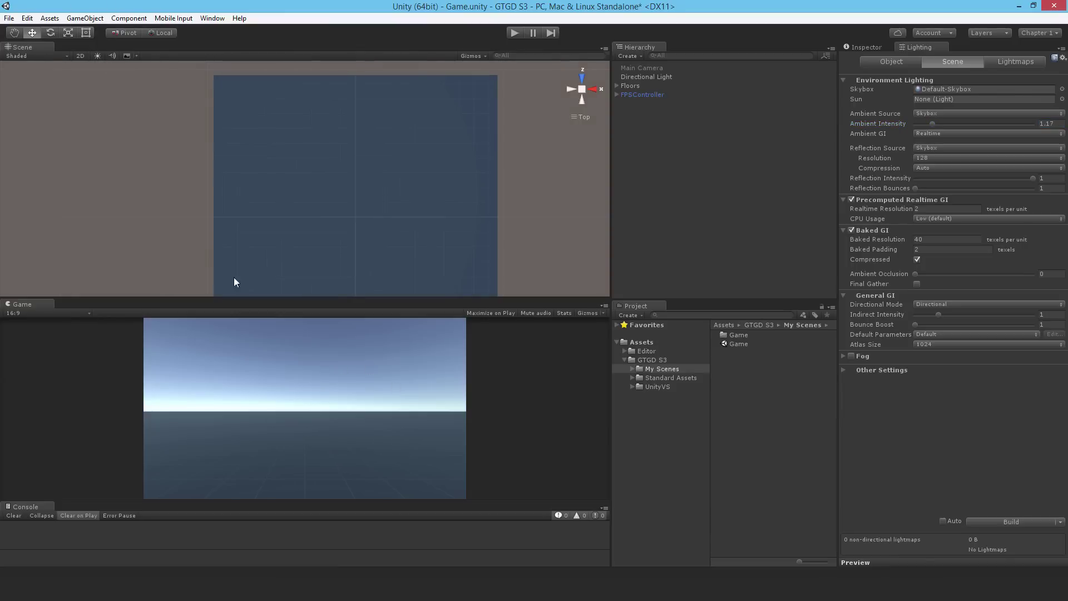
click(99, 56)
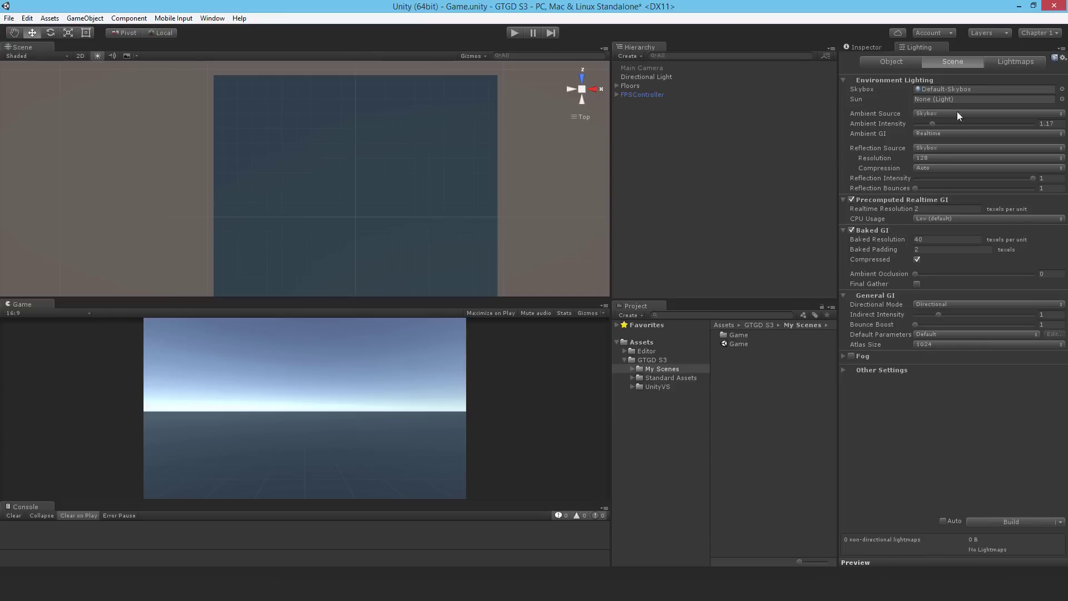
- Bring the Inspector back in front of the Lighting settings and save the scene
click(866, 49)
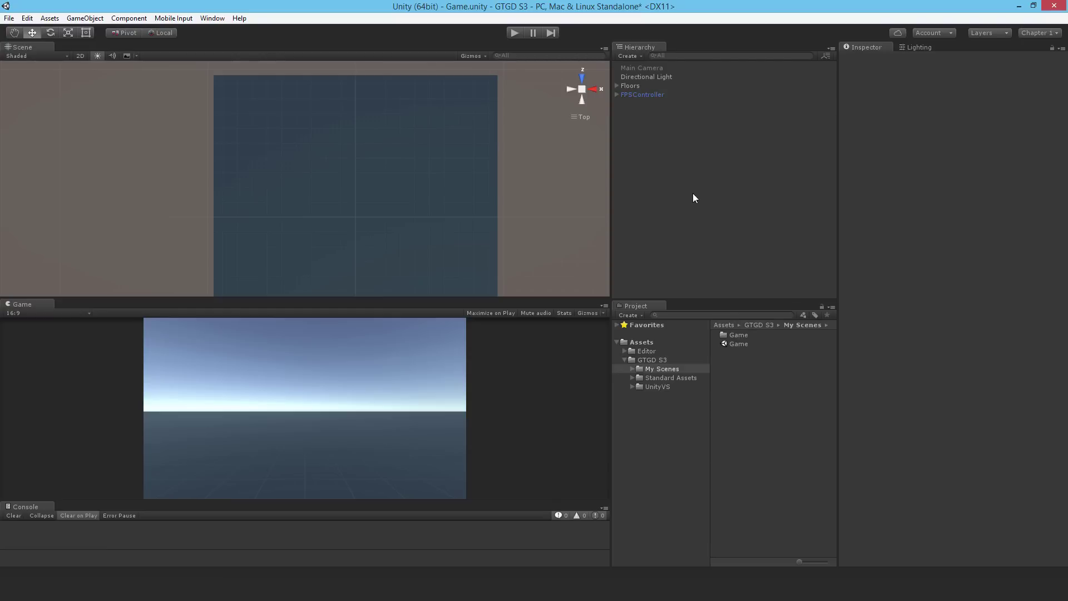
key(ctrl+s)
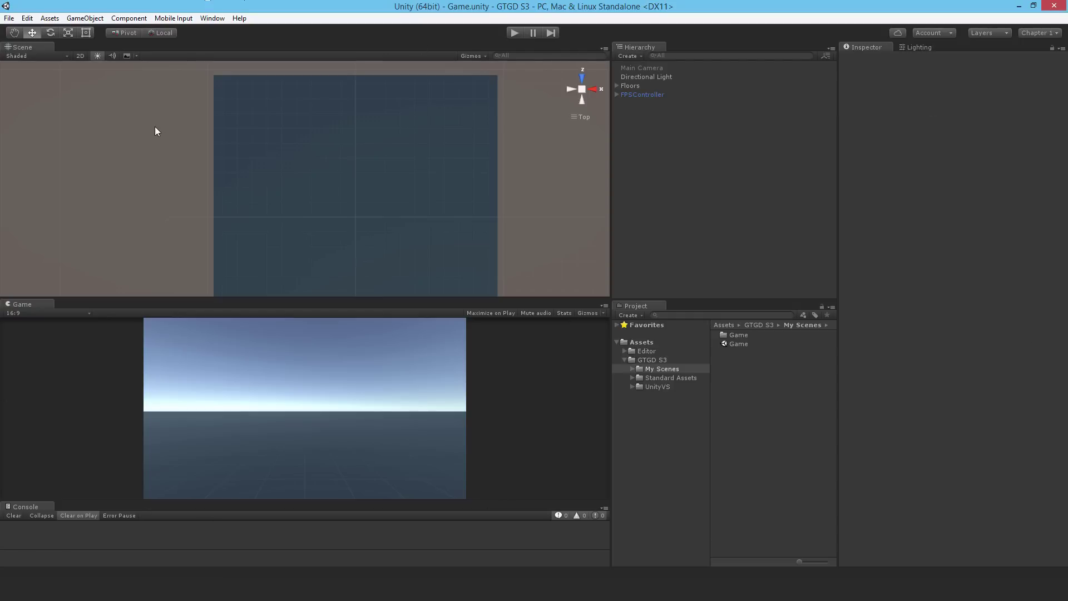
- Switch the Scene view to perspective projection and examine the extended floor from several angles
alt+drag(145, 189, 207, 153)
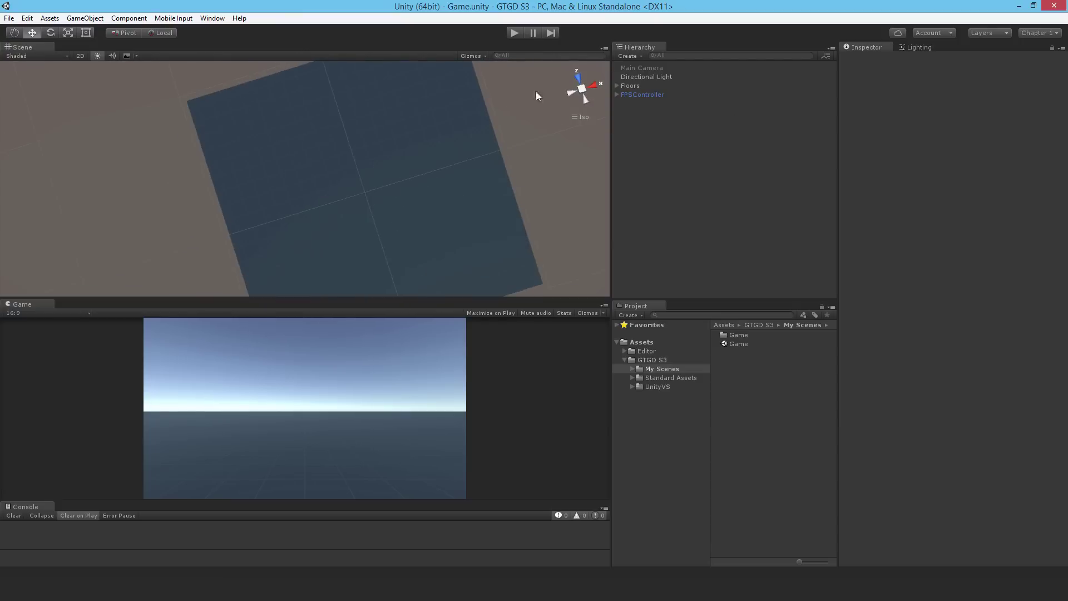
click(583, 88)
alt+drag(433, 188, 460, 231)
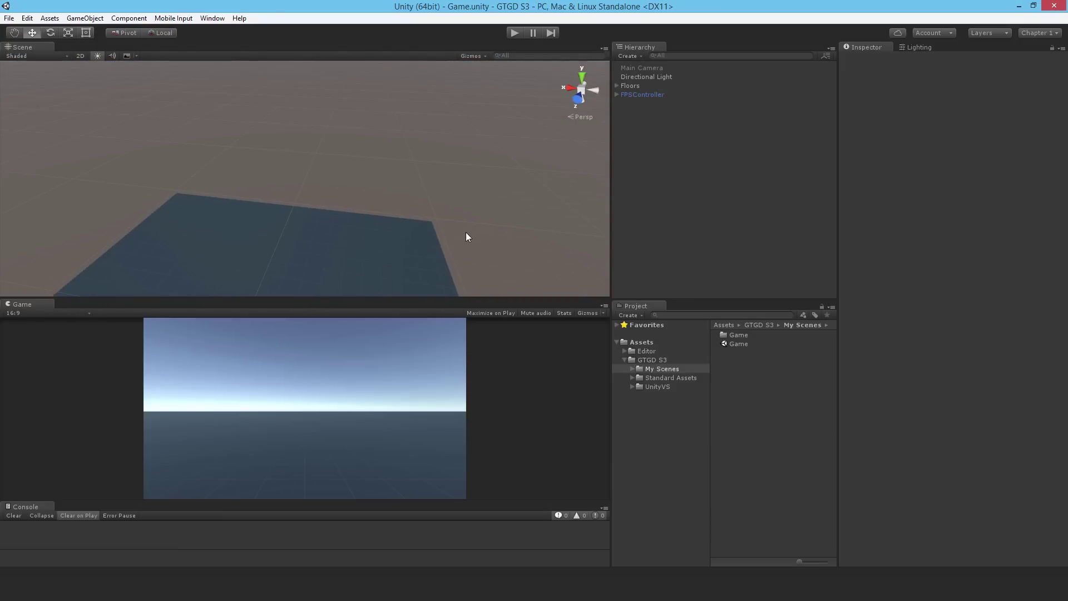
alt+drag(515, 217, 373, 255)
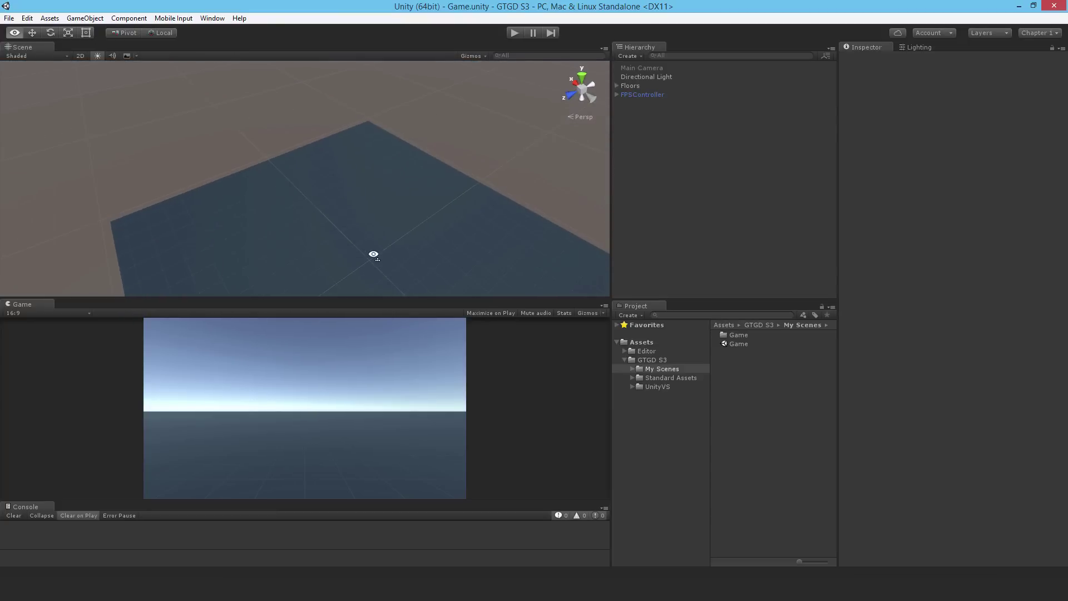
alt+drag(373, 255, 600, 234)
alt+drag(709, 242, 448, 221)
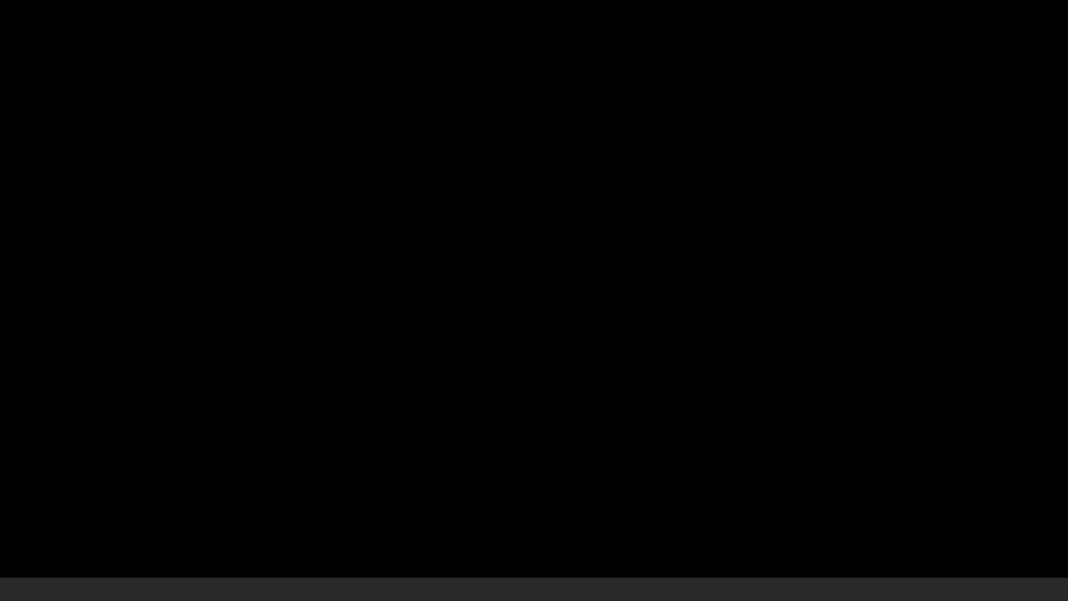